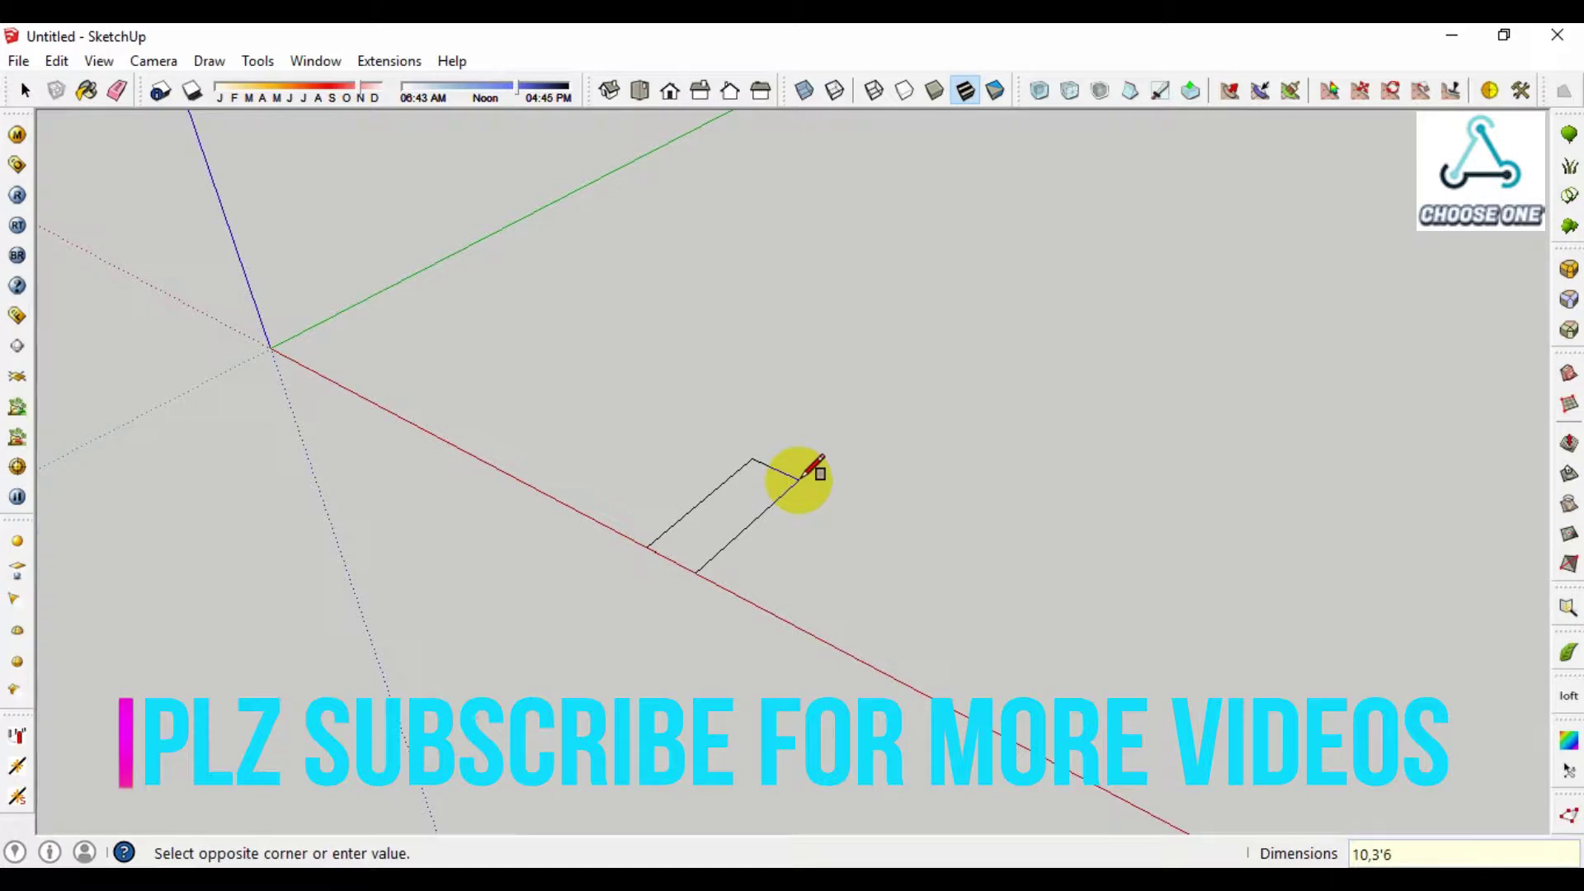
# - Draw a 10 by 3'6" rectangle on the ground and delete its face, leaving only the outline edges
pyautogui.press('Return')
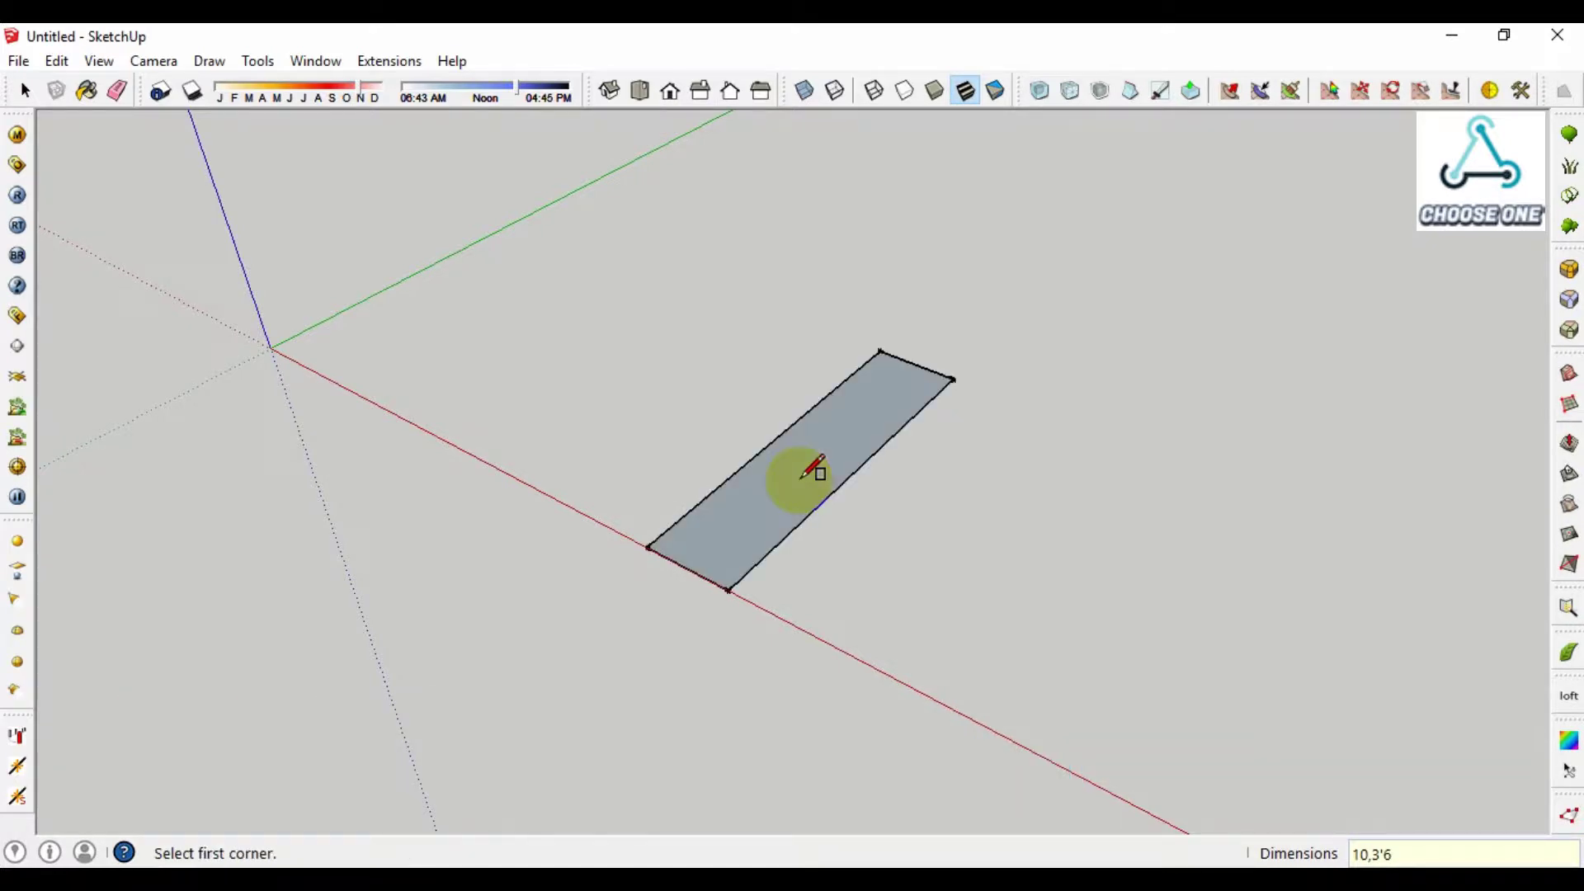
pyautogui.press('space')
pyautogui.click(799, 483)
pyautogui.press('Delete')
# - Copy the rectangle outline at 10-inch spacing into a row of seven tread outlines
pyautogui.moveTo(913, 388); pyautogui.dragTo(456, 731)
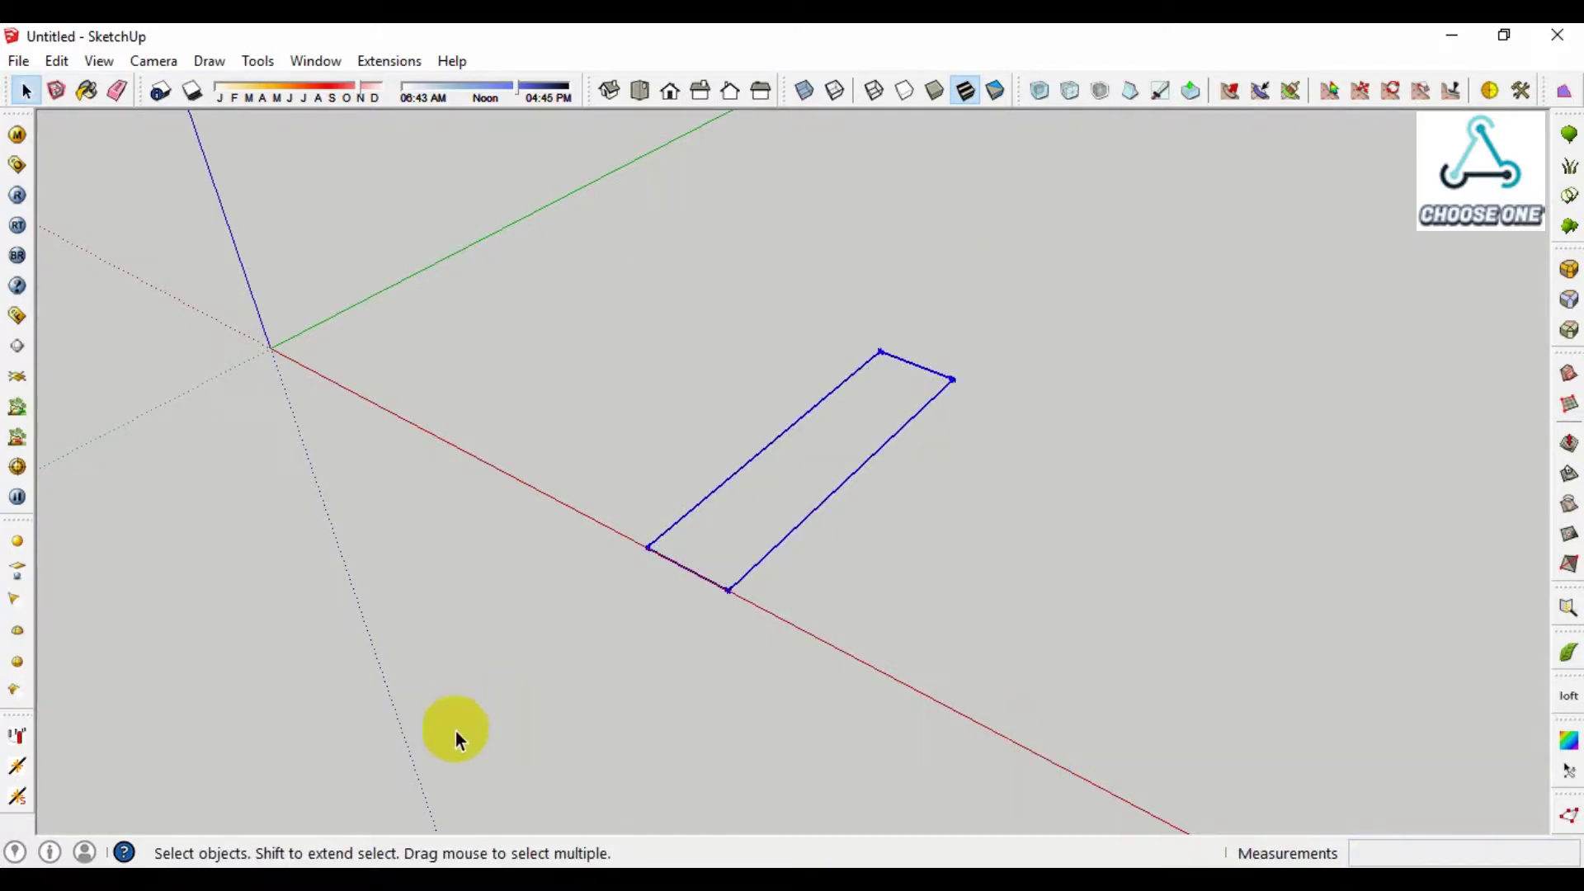
pyautogui.scroll(-2, 641, 624)
pyautogui.press('m')
pyautogui.click(706, 597)
pyautogui.press('ctrl')
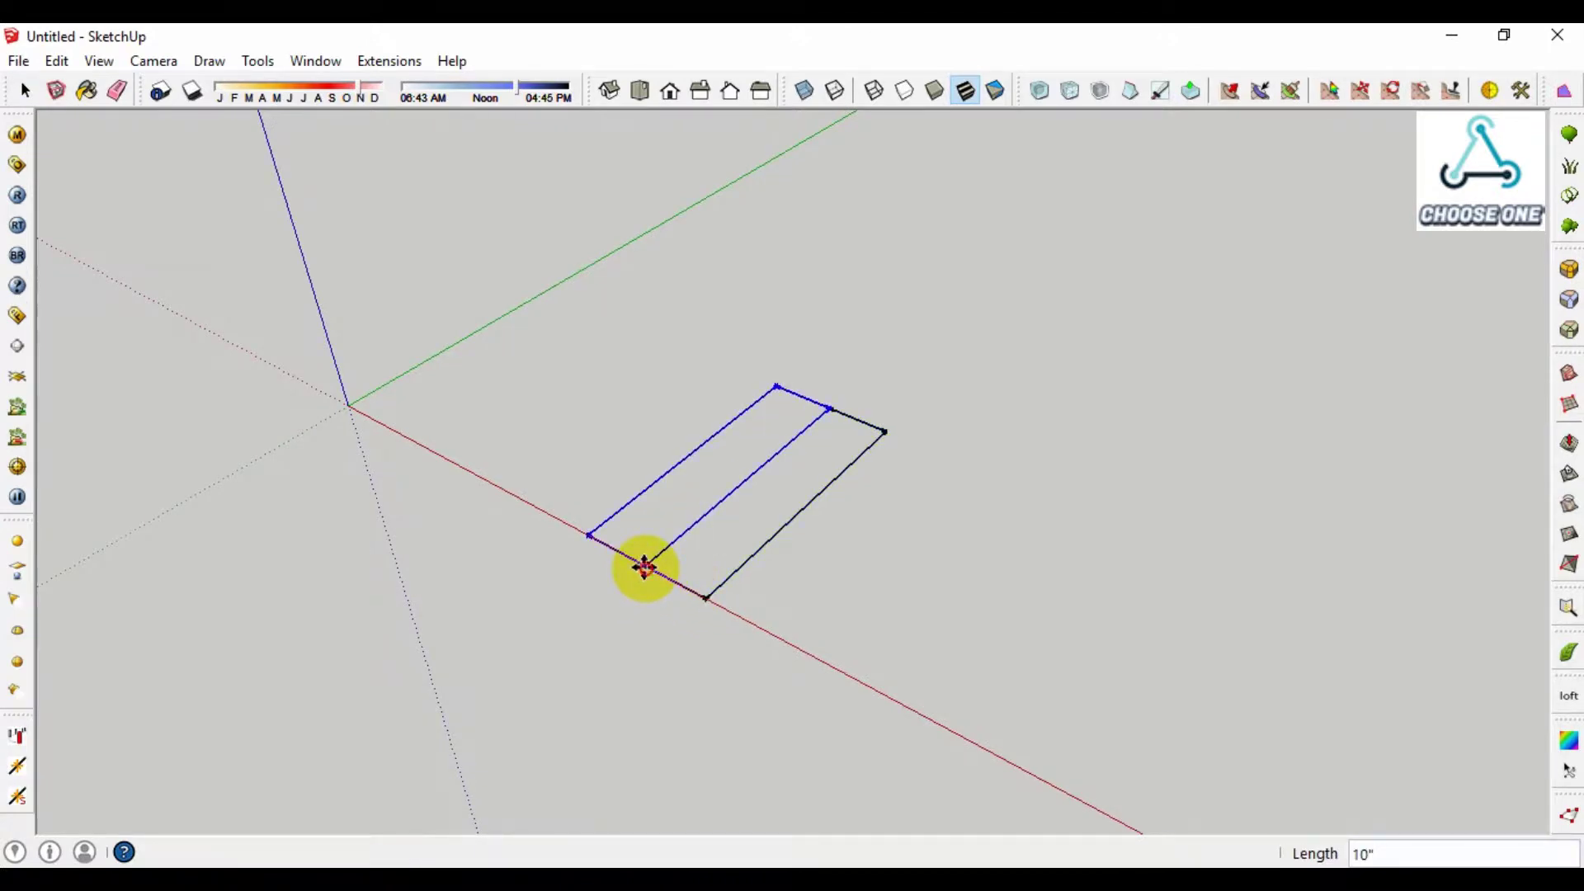
pyautogui.press('Return')
pyautogui.press('space')
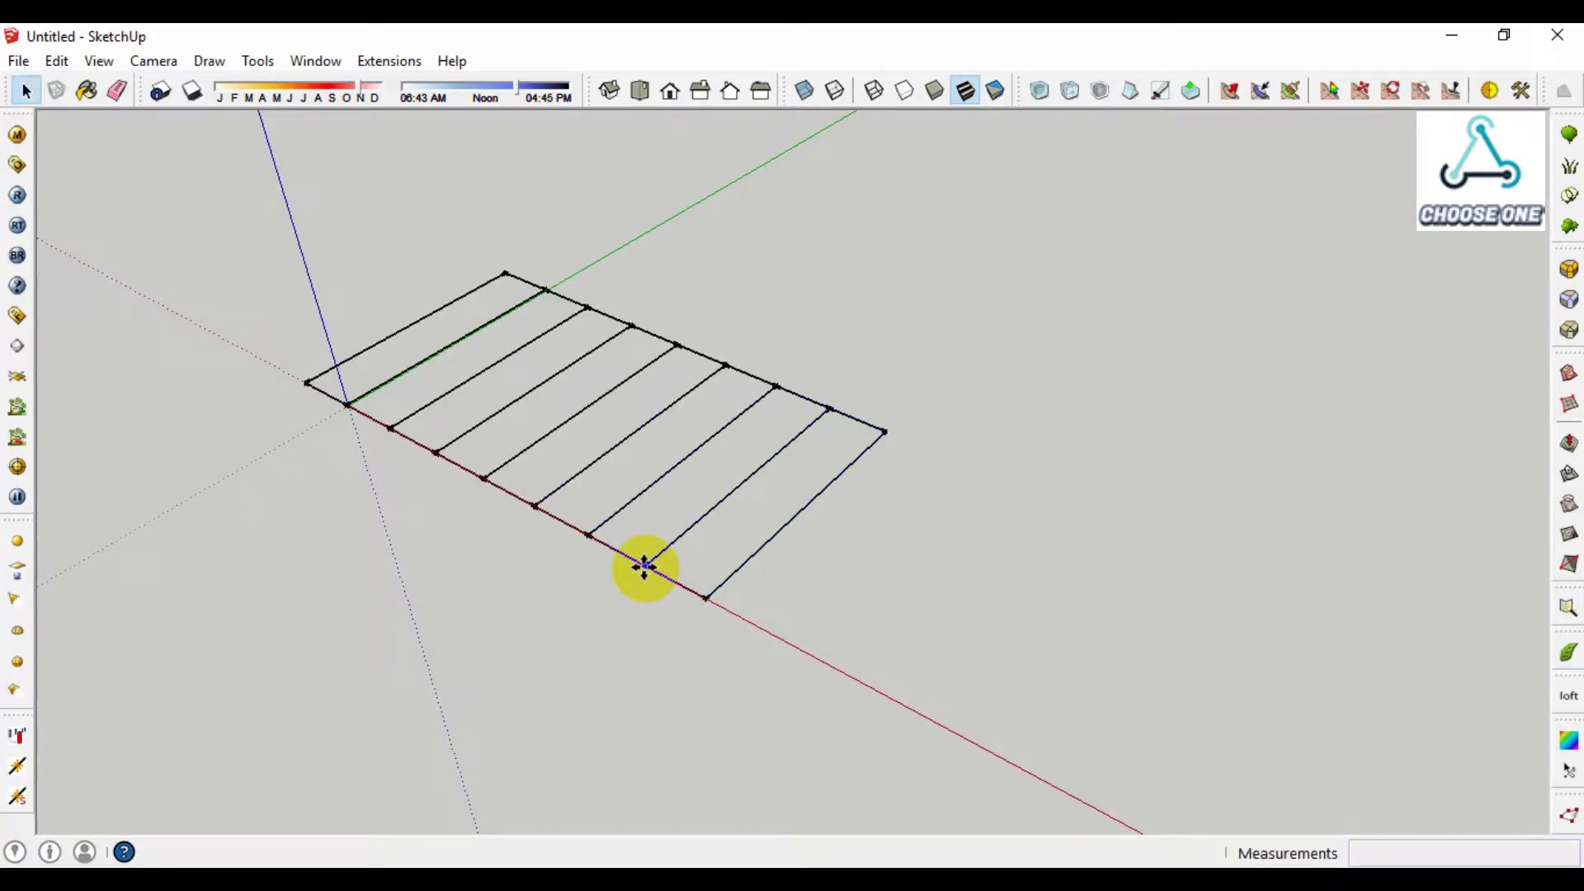
pyautogui.scroll(-3, 657, 575)
# - Move the tread grid further along the red axis
pyautogui.moveTo(424, 388); pyautogui.dragTo(725, 658)
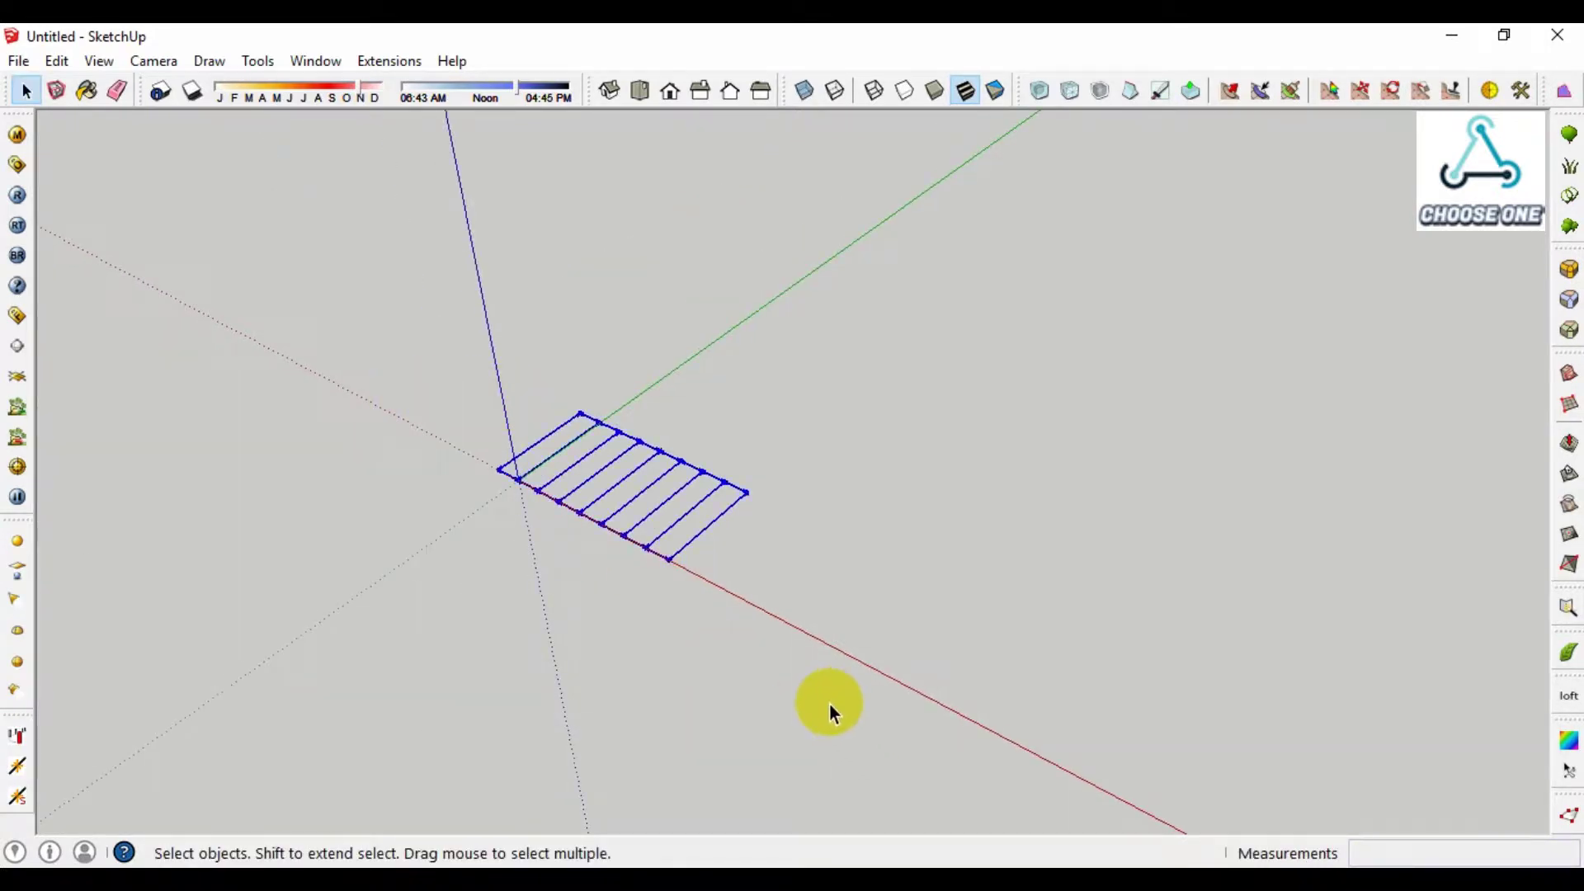
pyautogui.press('m')
pyautogui.click(776, 404)
pyautogui.click(1009, 505)
pyautogui.press('space')
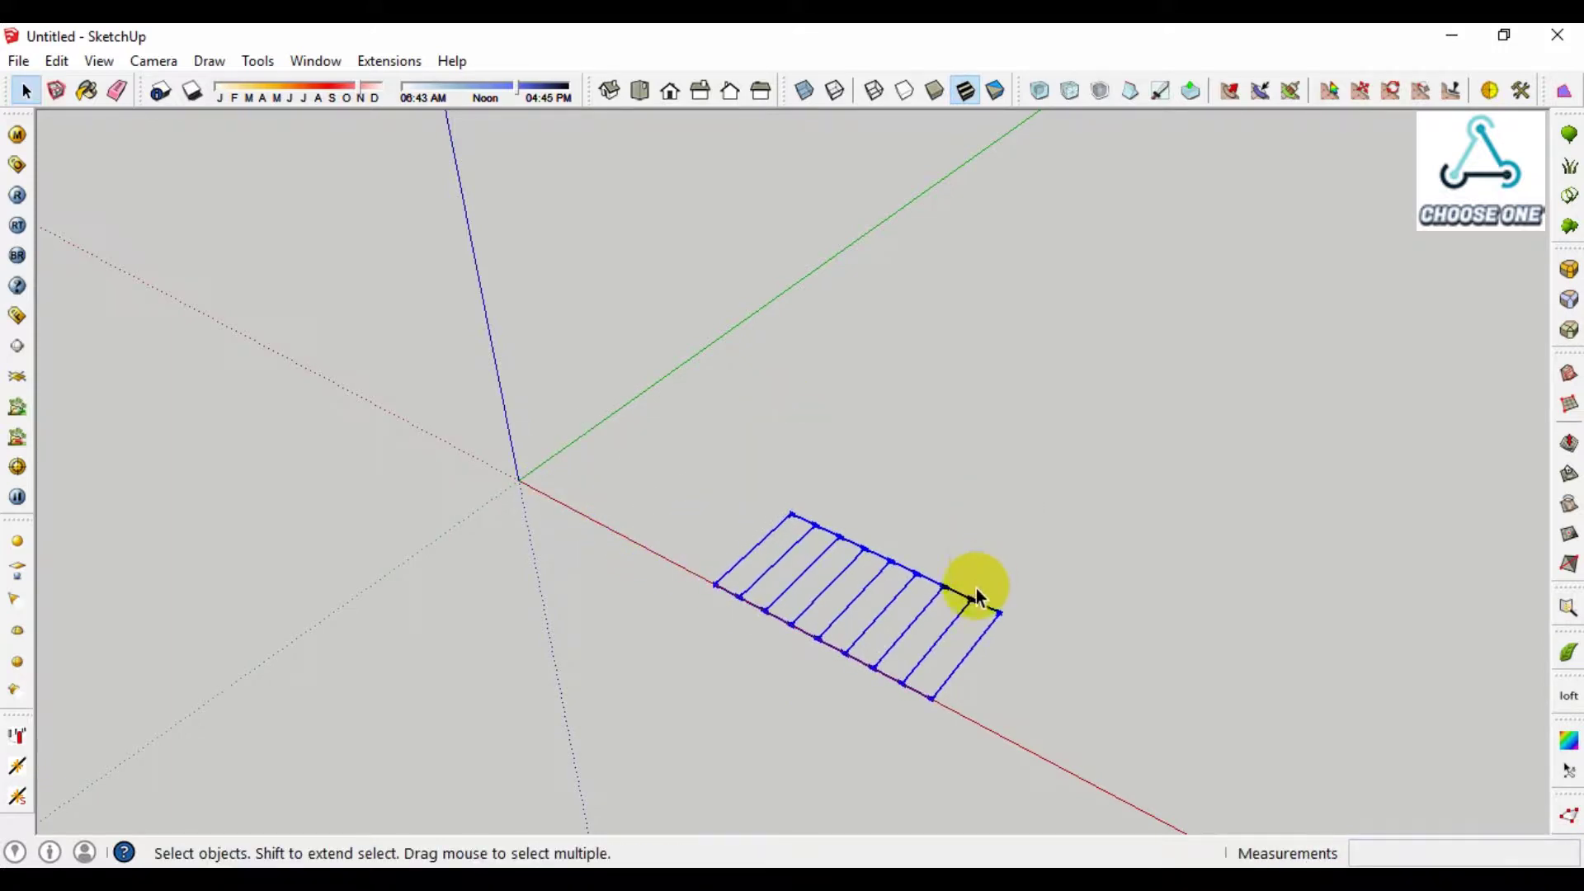
pyautogui.scroll(1, 977, 587)
pyautogui.click(820, 427)
# - Draw a short 3-inch line from the grid's top corner
pyautogui.press('l')
pyautogui.click(732, 490)
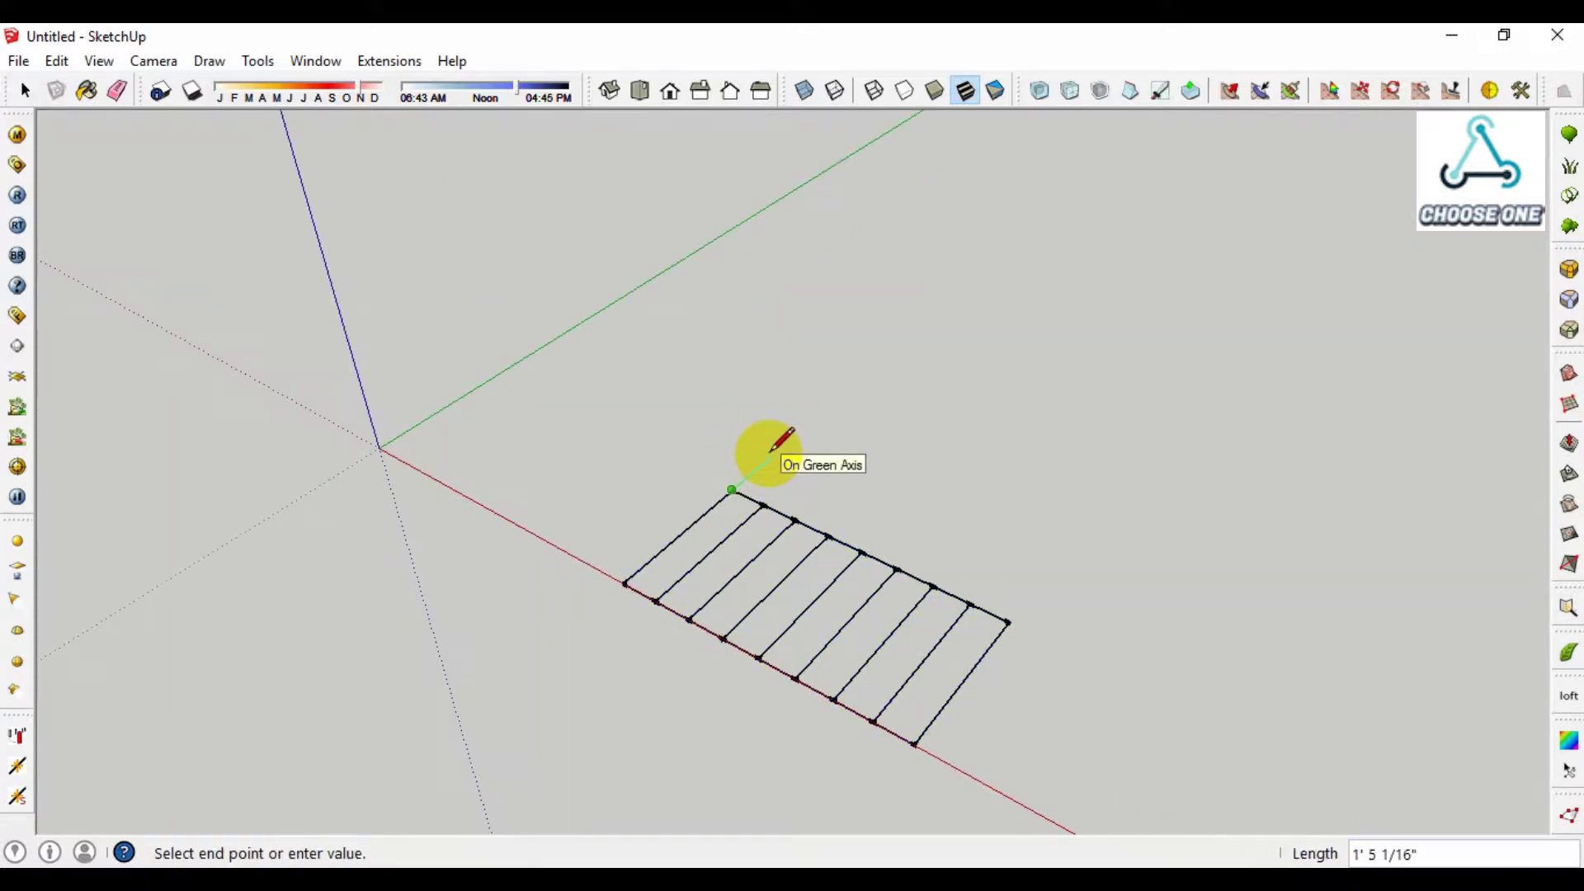
pyautogui.press('Return')
pyautogui.press('space')
# - Copy the whole tread grid beside the original for the second flight
pyautogui.moveTo(540, 424); pyautogui.dragTo(1221, 825)
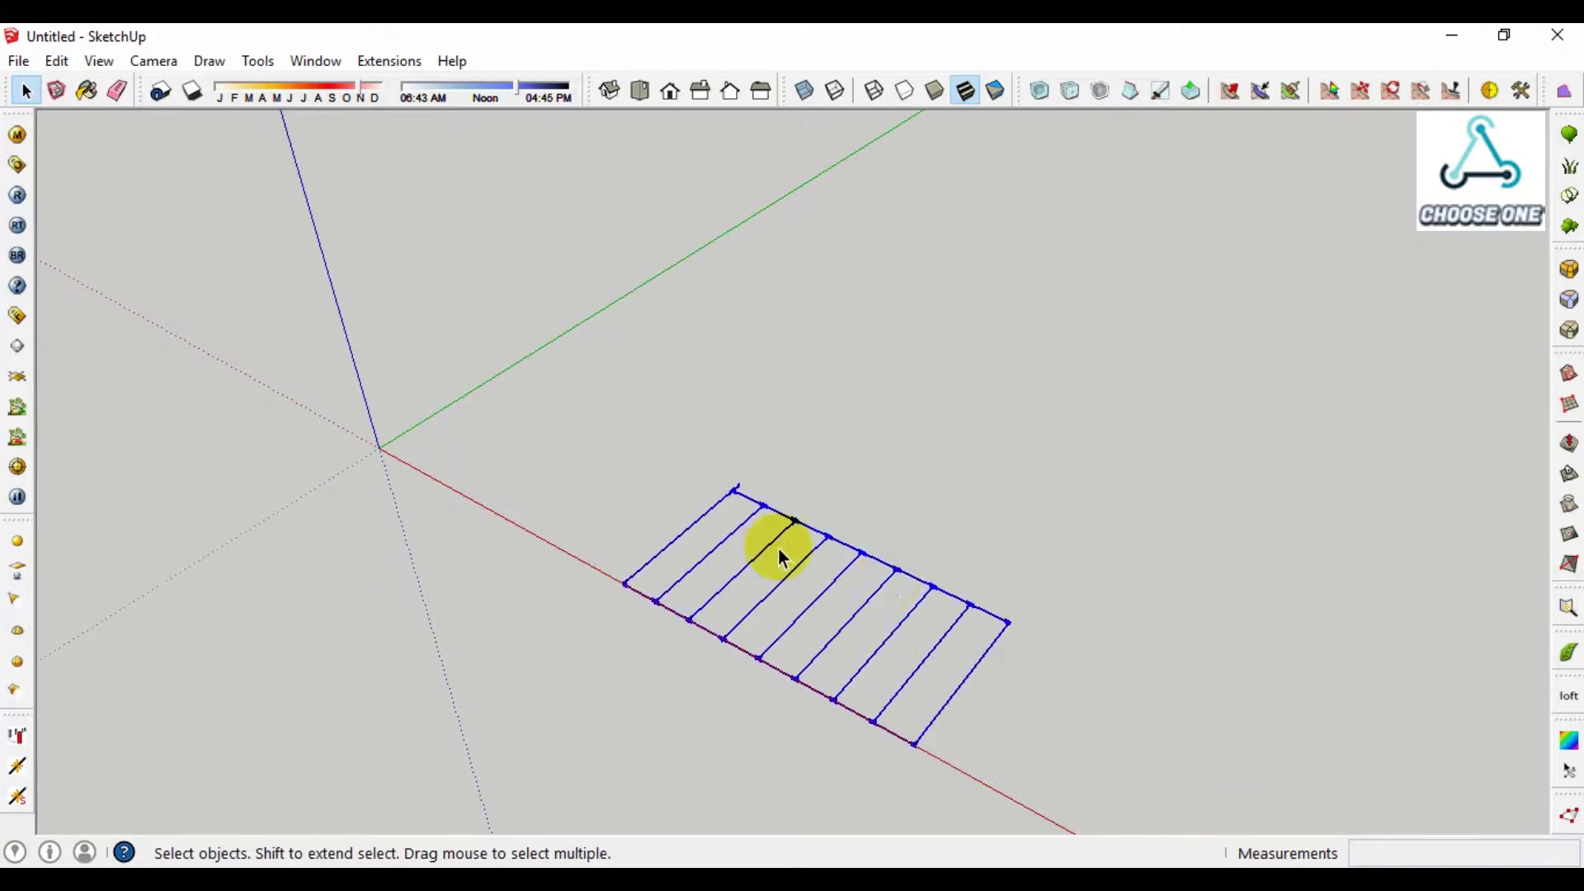
pyautogui.scroll(3, 716, 487)
pyautogui.scroll(2, 716, 485)
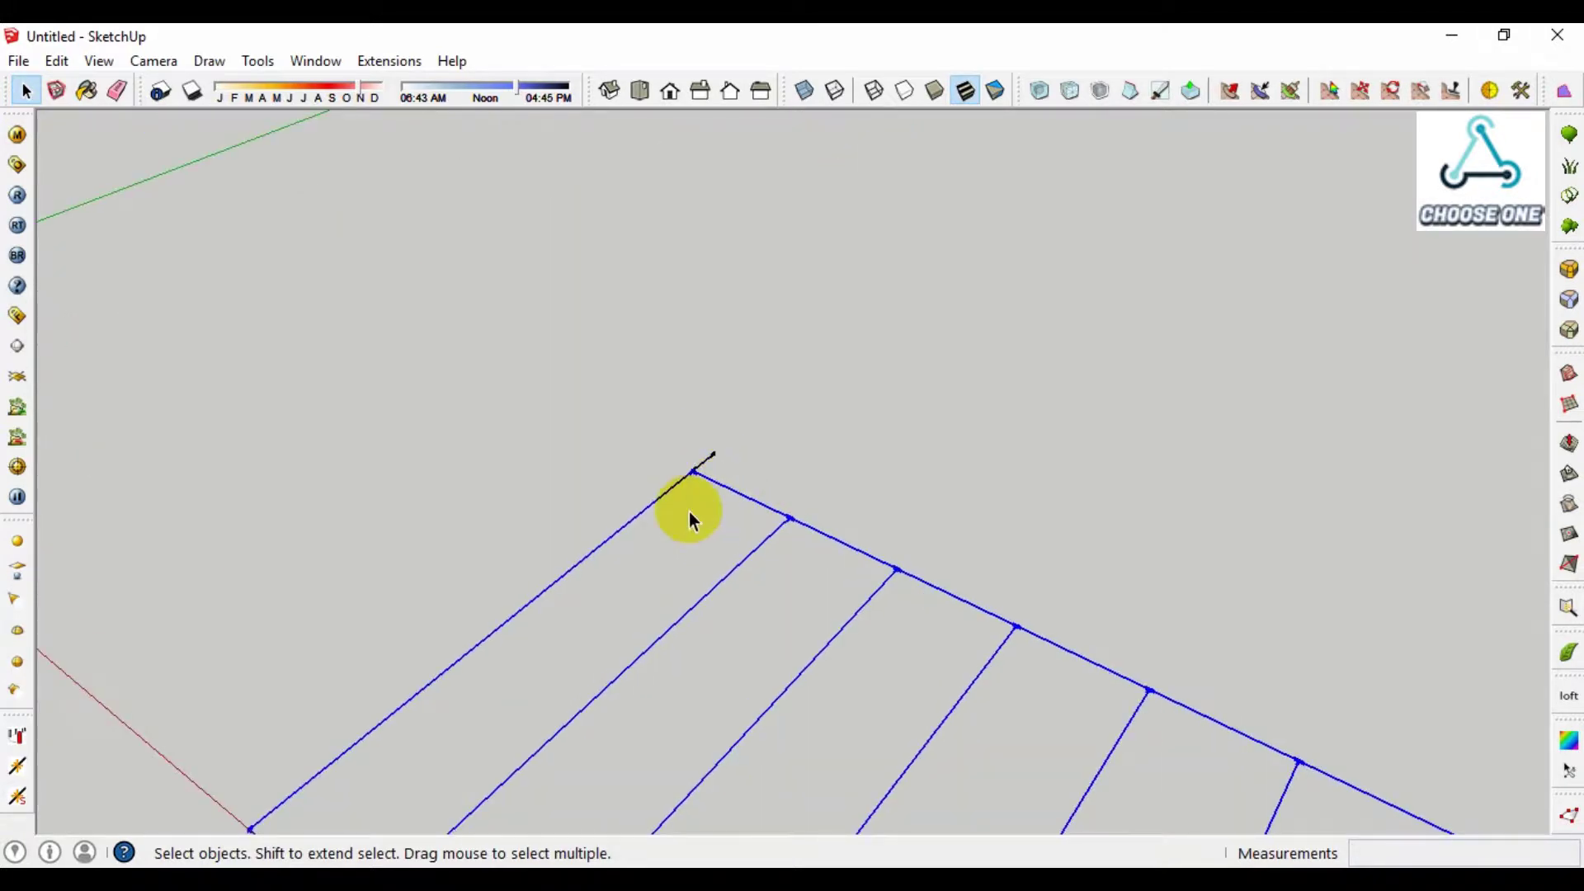
pyautogui.scroll(-2, 692, 515)
pyautogui.press('m')
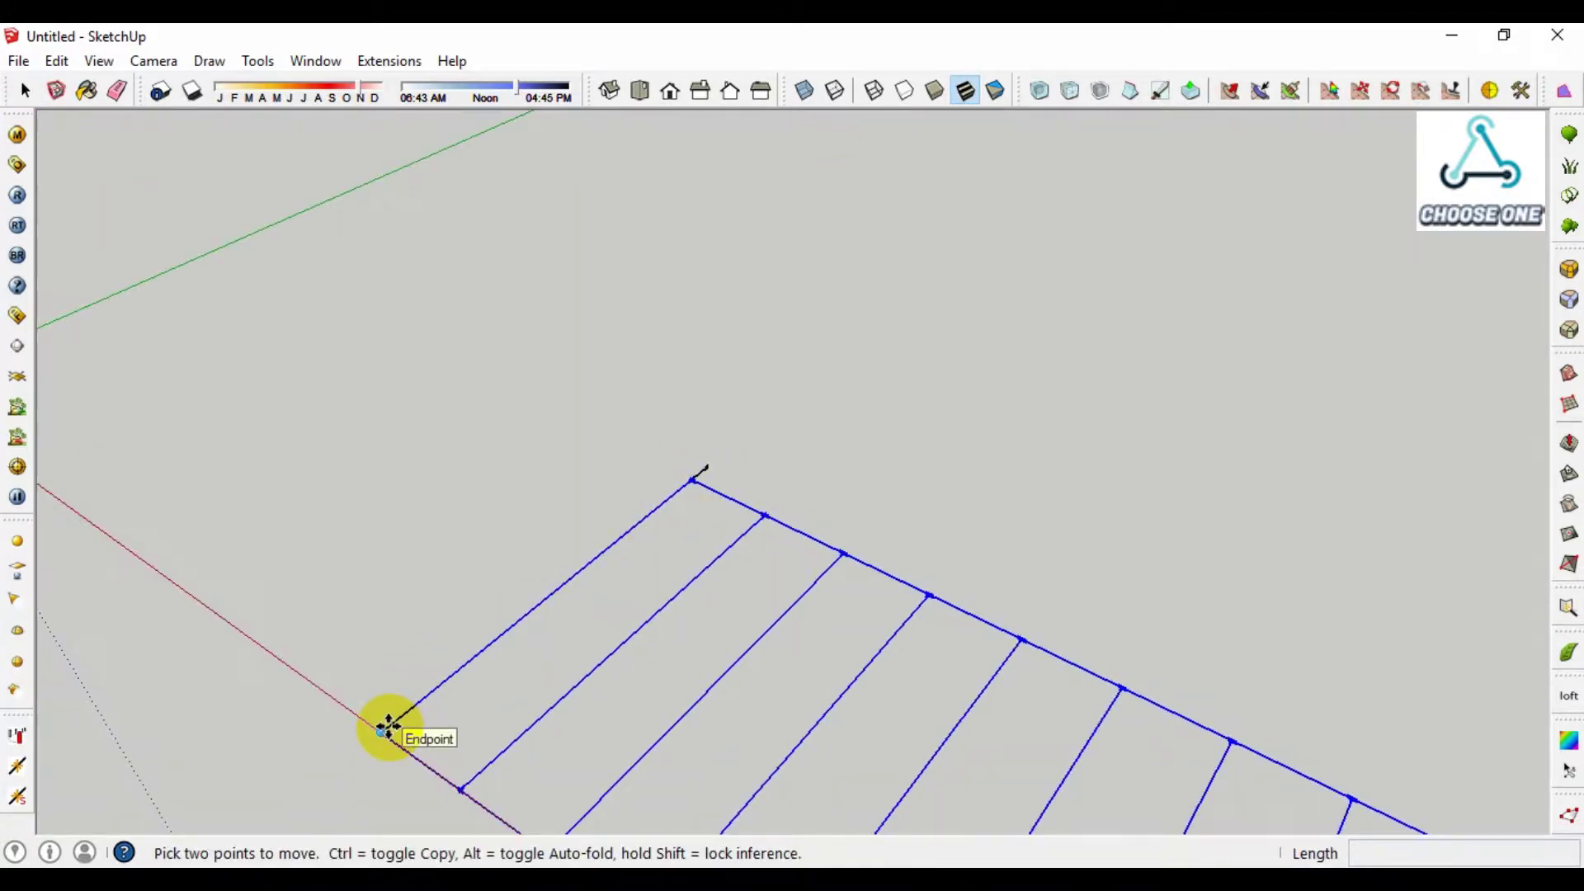
pyautogui.press('ctrl')
pyautogui.click(382, 731)
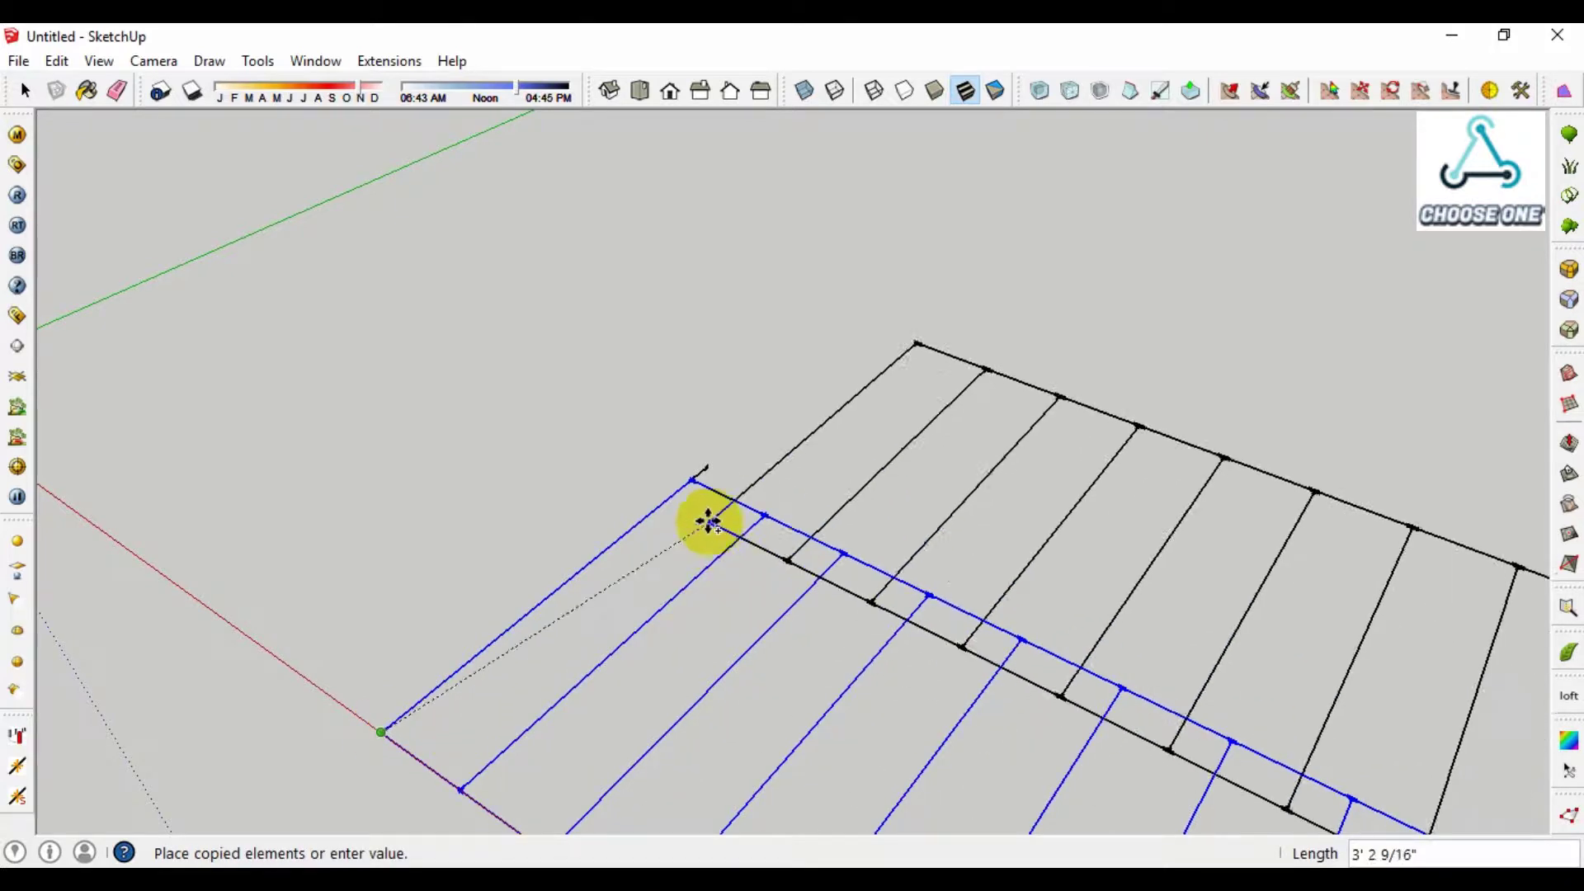
pyautogui.click(711, 461)
pyautogui.scroll(-2, 711, 460)
pyautogui.scroll(-2, 711, 468)
pyautogui.press('space')
# - Outline the landing from the grid corner along the red and green axes, delete its face, and select everything
pyautogui.press('l')
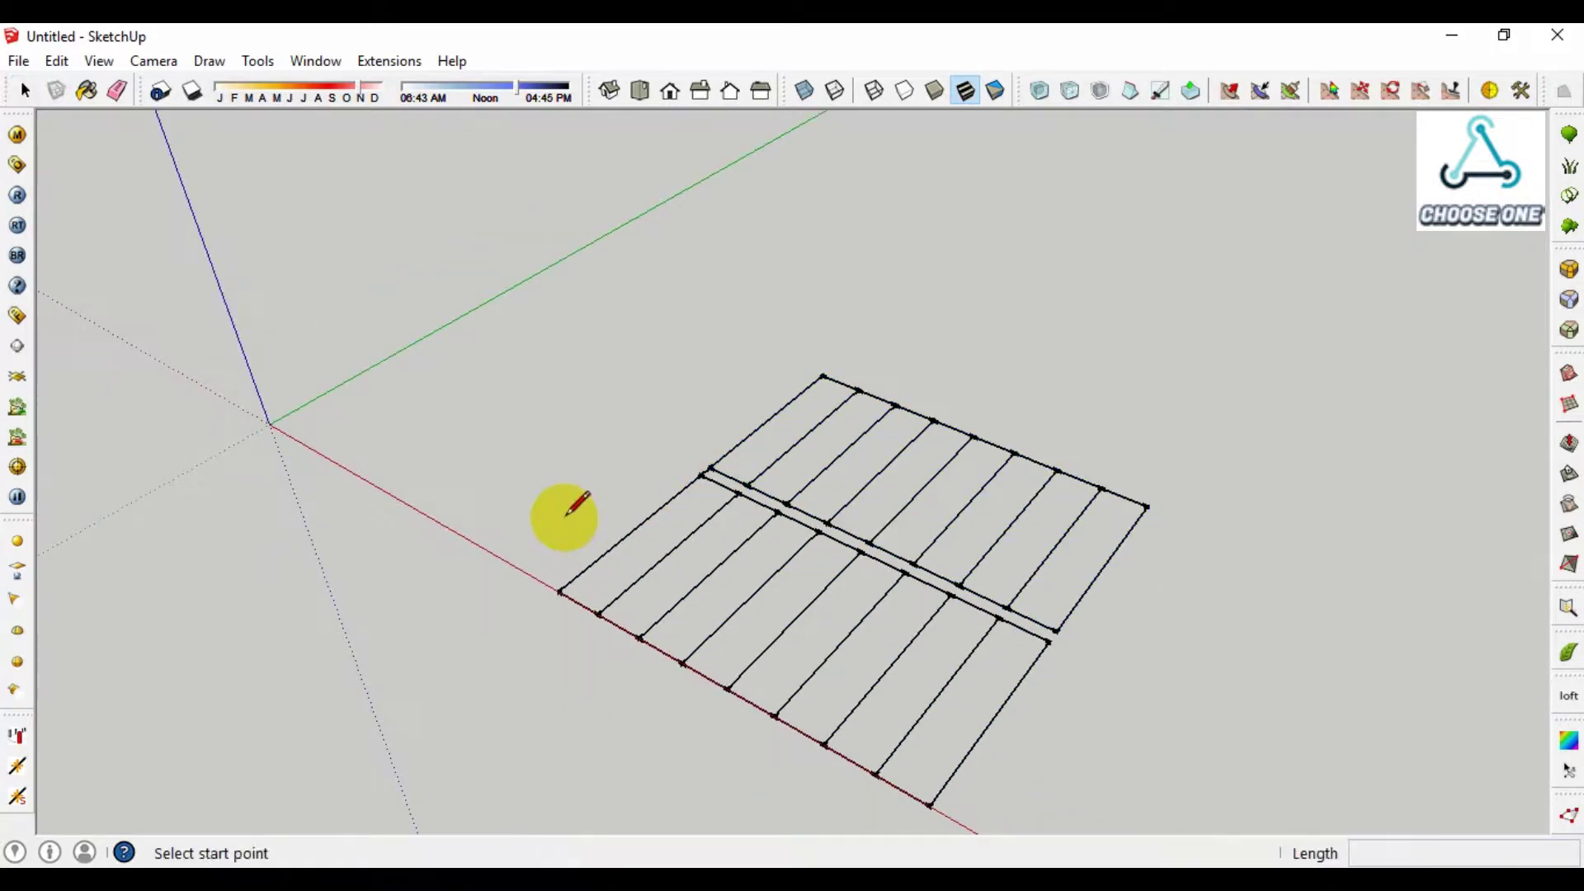
pyautogui.click(822, 376)
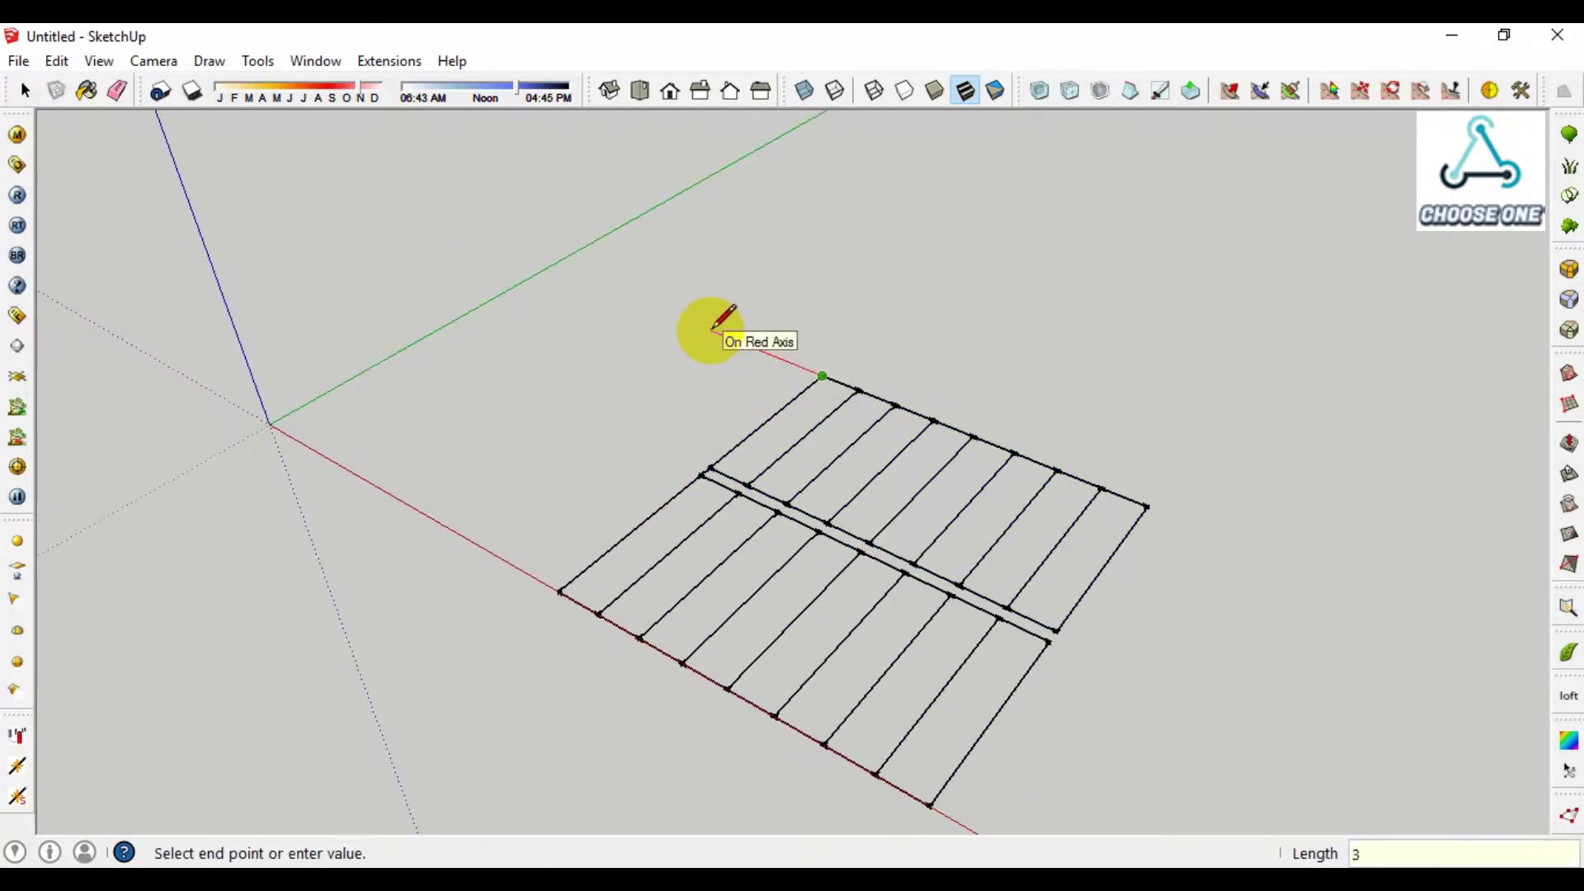
pyautogui.click(693, 324)
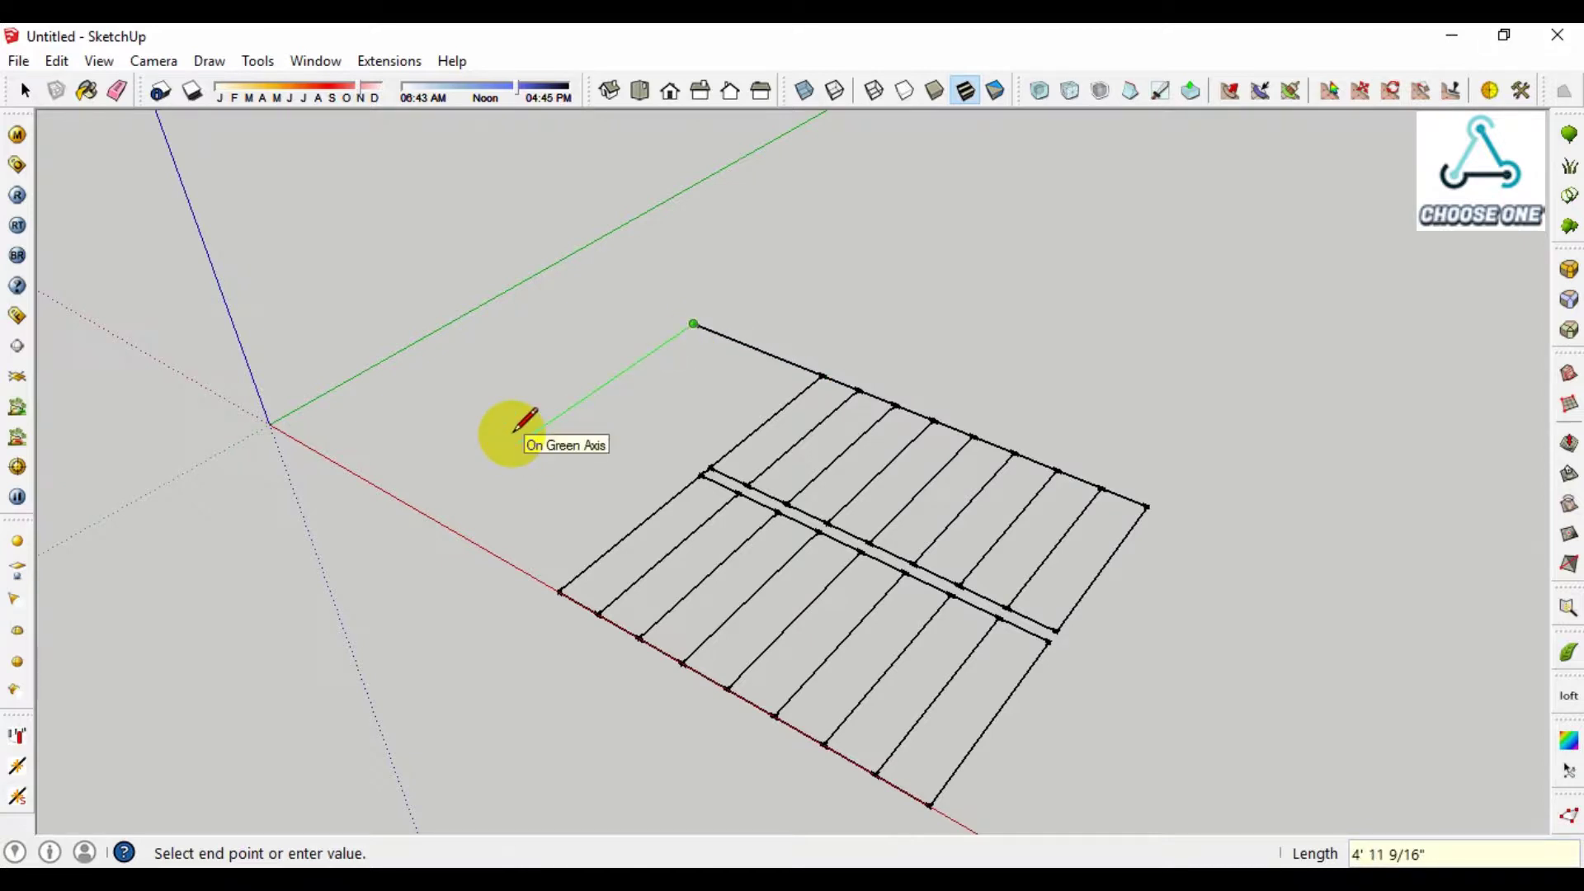
pyautogui.click(419, 511)
pyautogui.click(560, 591)
pyautogui.press('space')
pyautogui.click(578, 493)
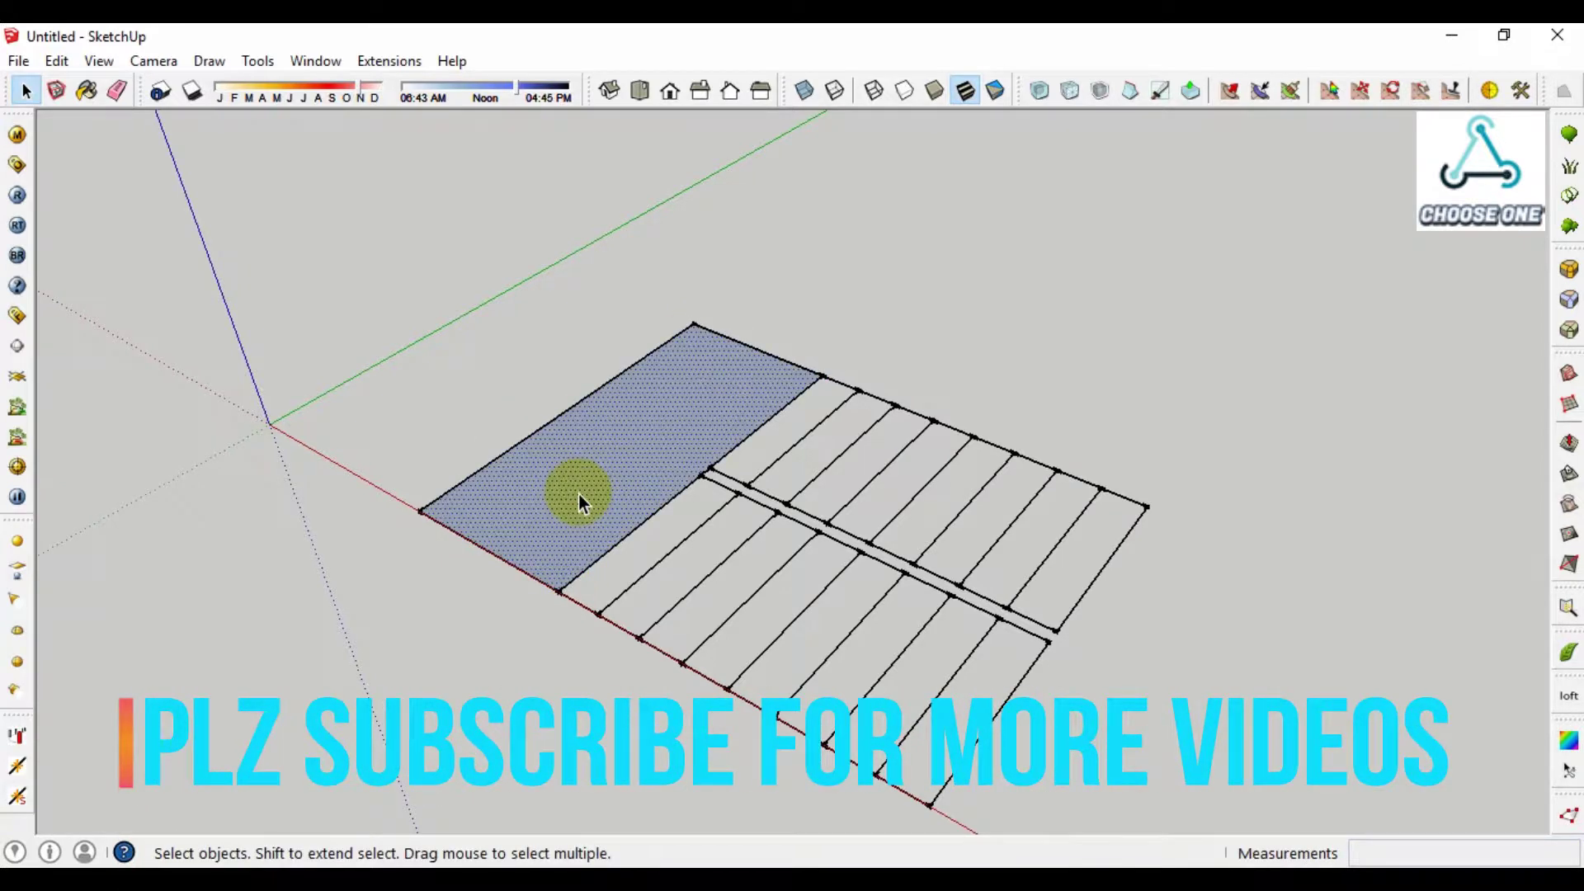
pyautogui.press('Delete')
pyautogui.moveTo(577, 493)
pyautogui.mouseDown(button='middle')
pyautogui.moveTo(410, 644)
pyautogui.moveTo(985, 283)
pyautogui.mouseUp(button='middle')
pyautogui.moveTo(985, 284); pyautogui.dragTo(346, 736)
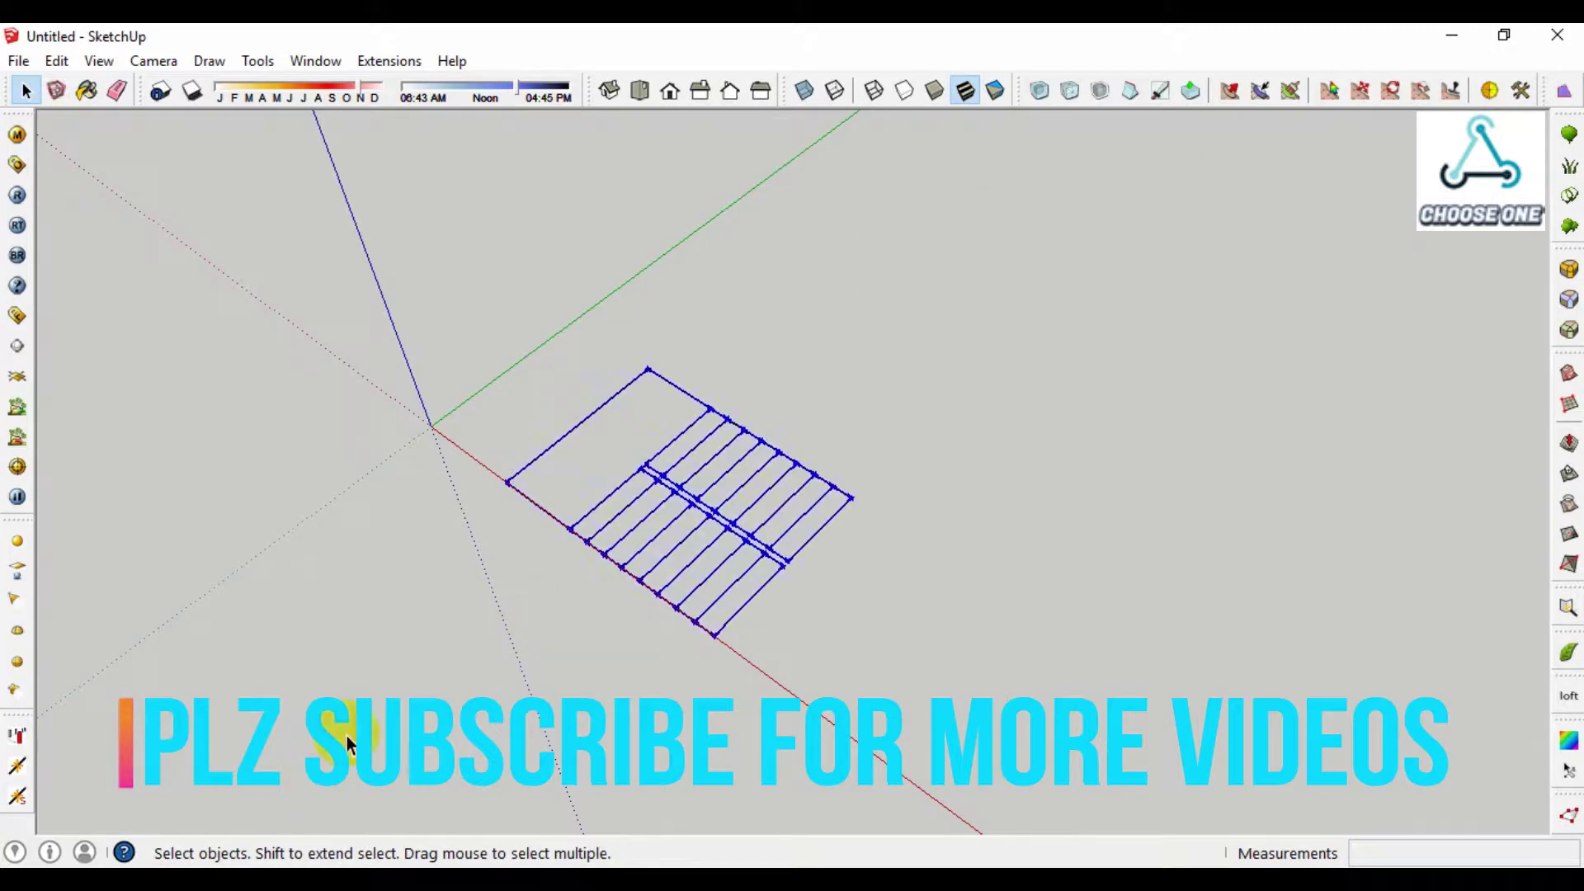
# - Make the stair layout a group and lock it
pyautogui.rightClick(657, 496)
pyautogui.click(1027, 423)
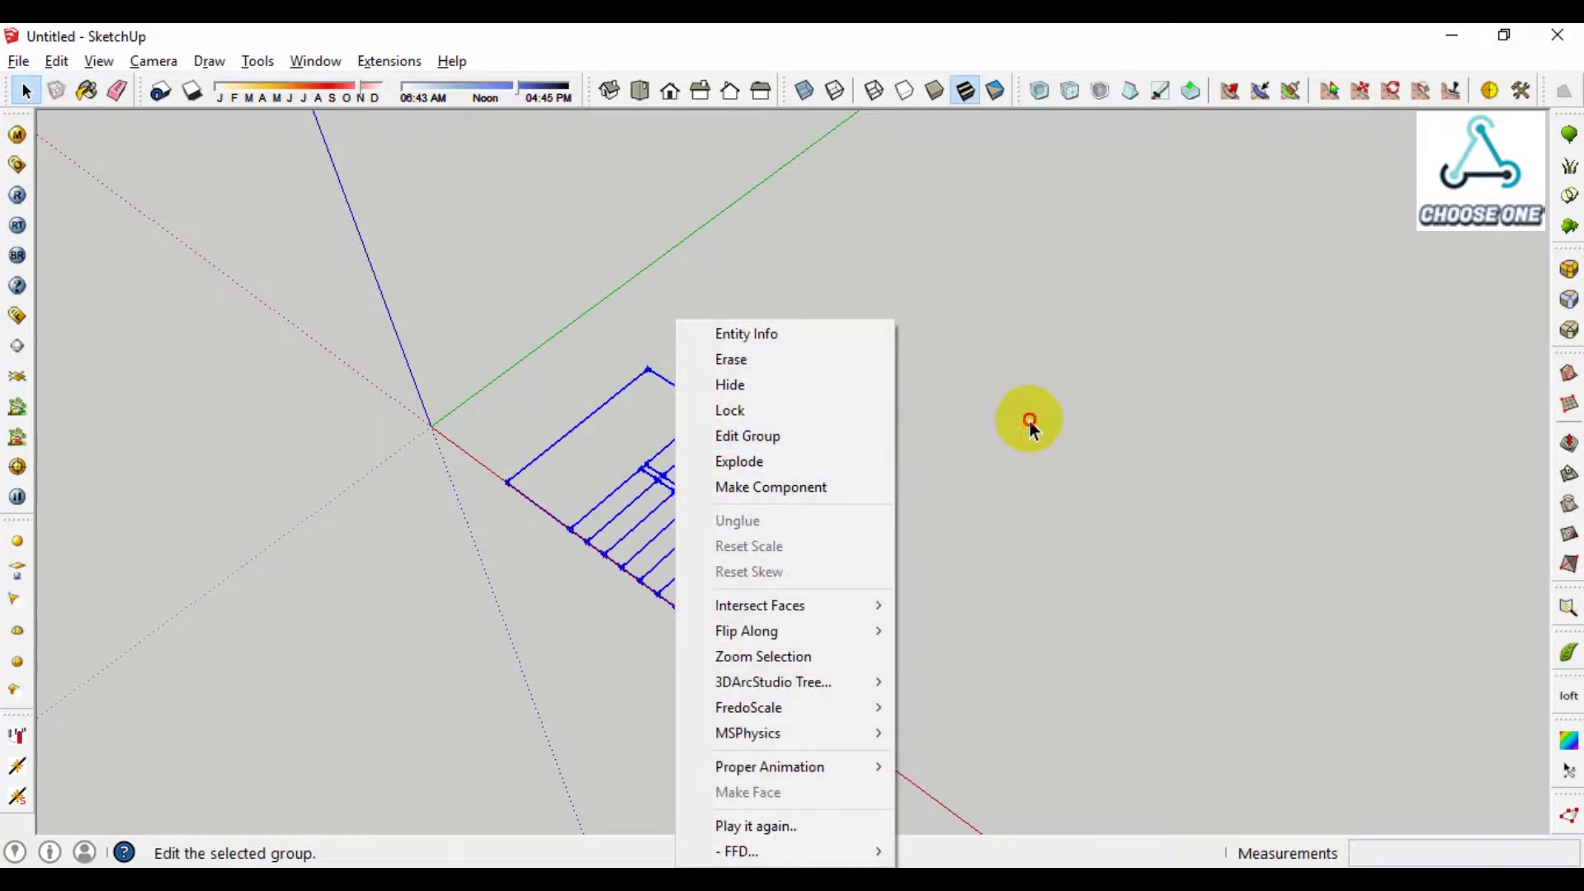
pyautogui.click(764, 521)
pyautogui.rightClick(712, 522)
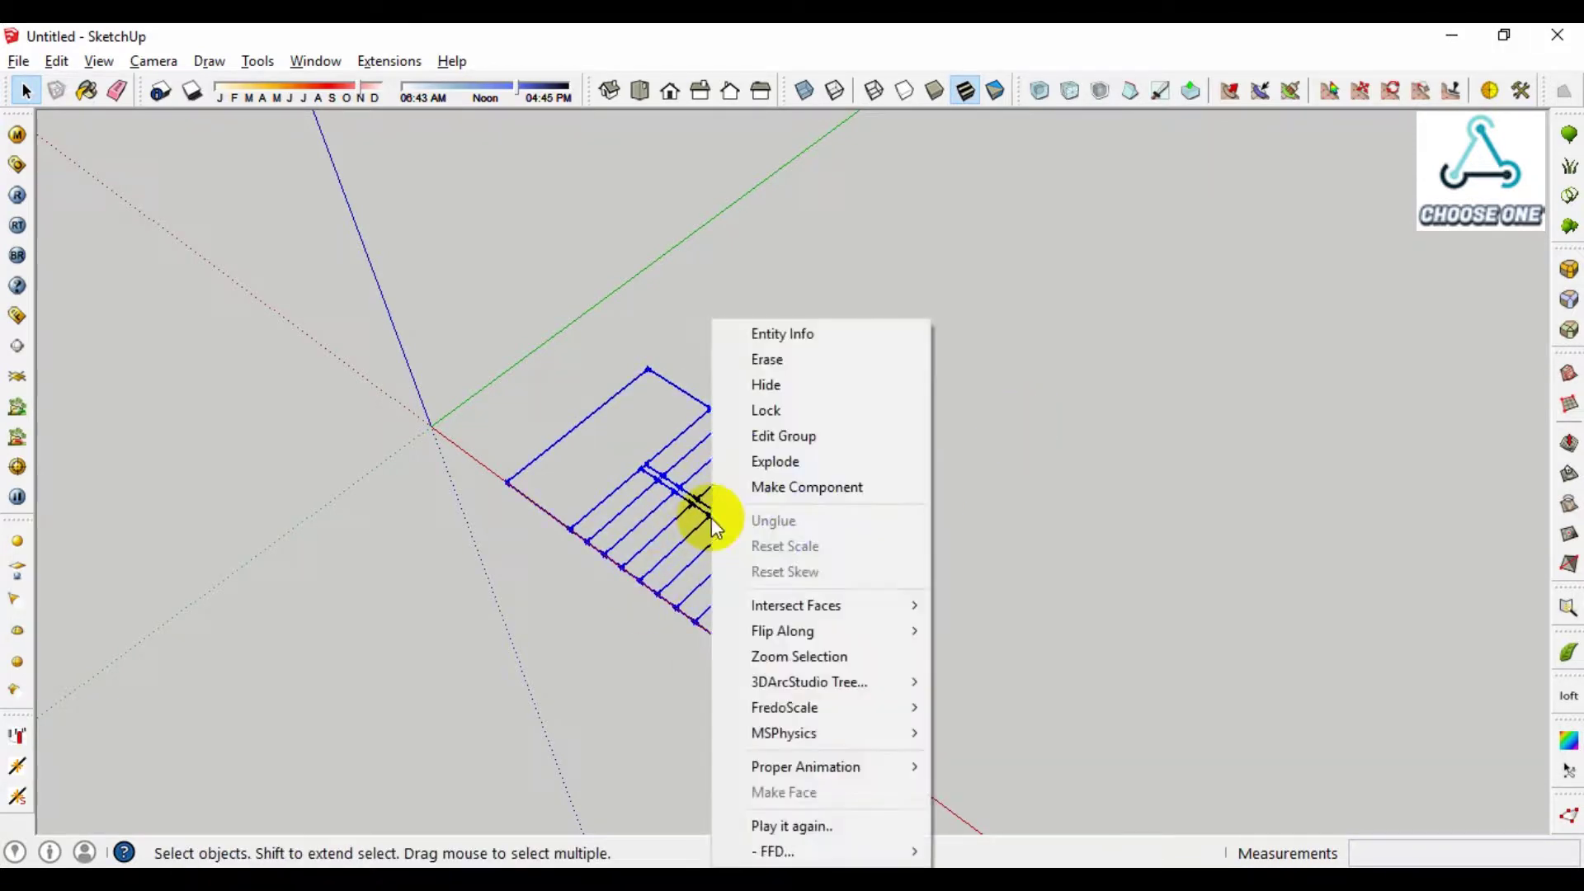
pyautogui.click(773, 413)
pyautogui.moveTo(749, 533); pyautogui.dragTo(809, 488, button='middle')
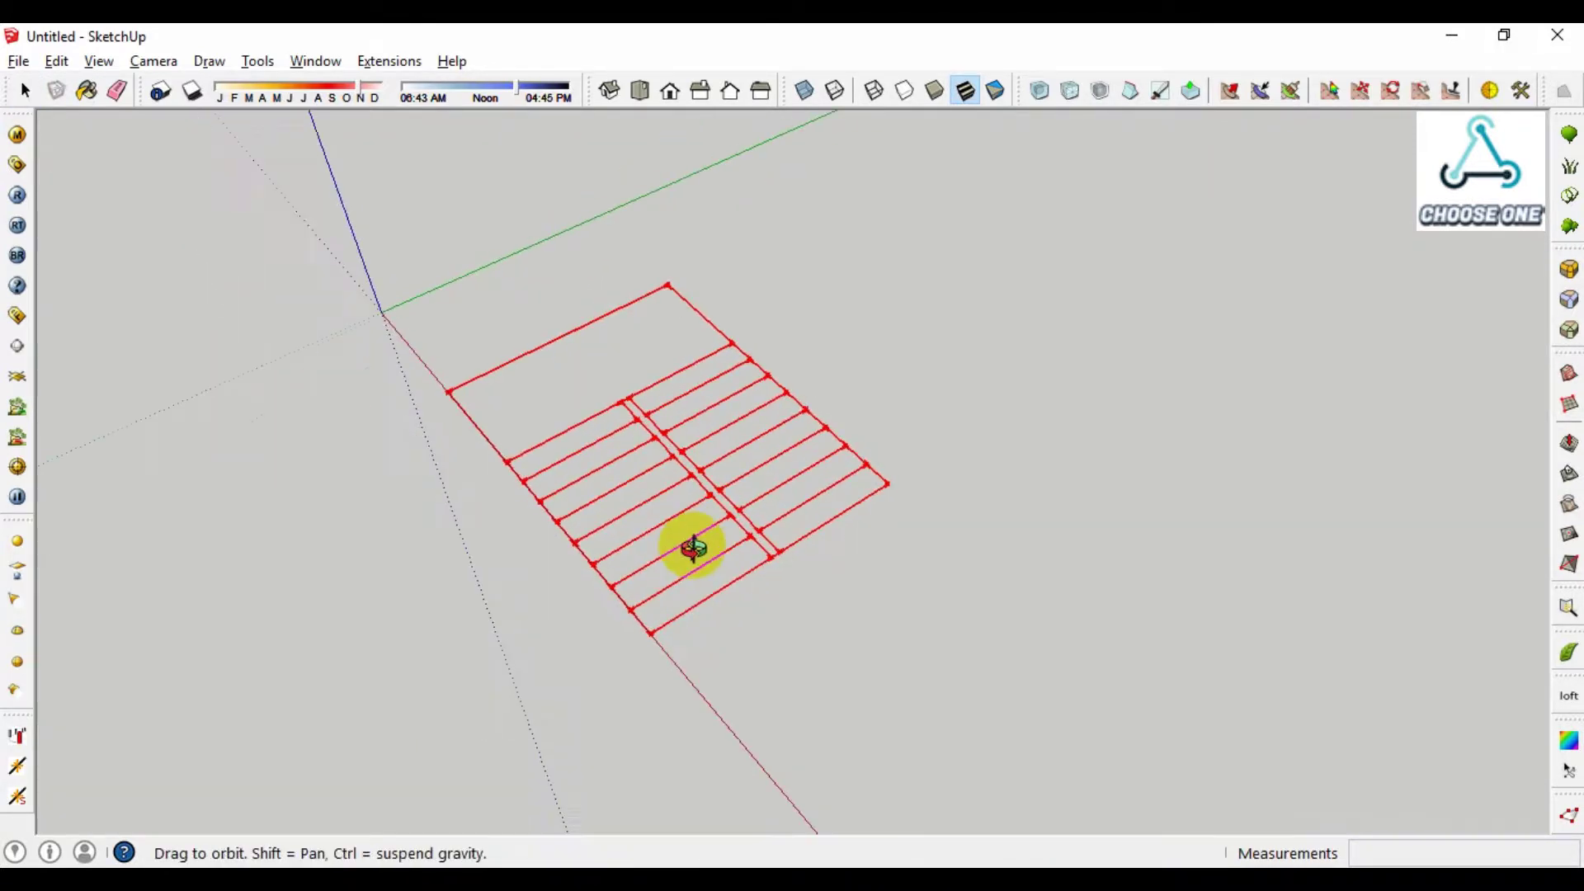
# - Draw a rectangle face over the first tread strip
pyautogui.press('r')
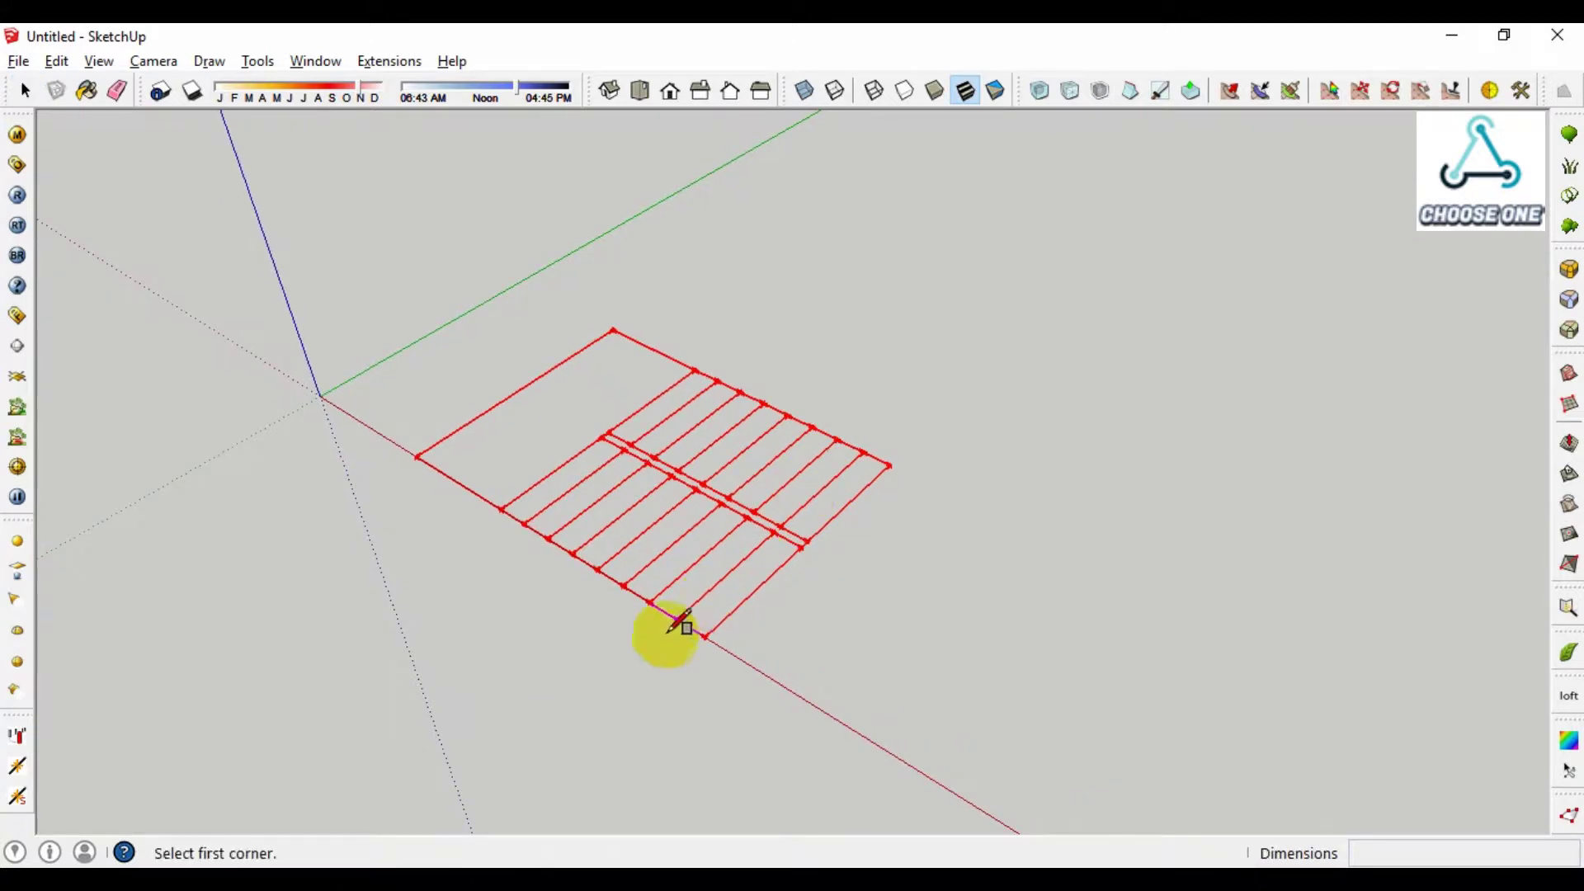
pyautogui.click(677, 619)
pyautogui.click(802, 546)
pyautogui.press('space')
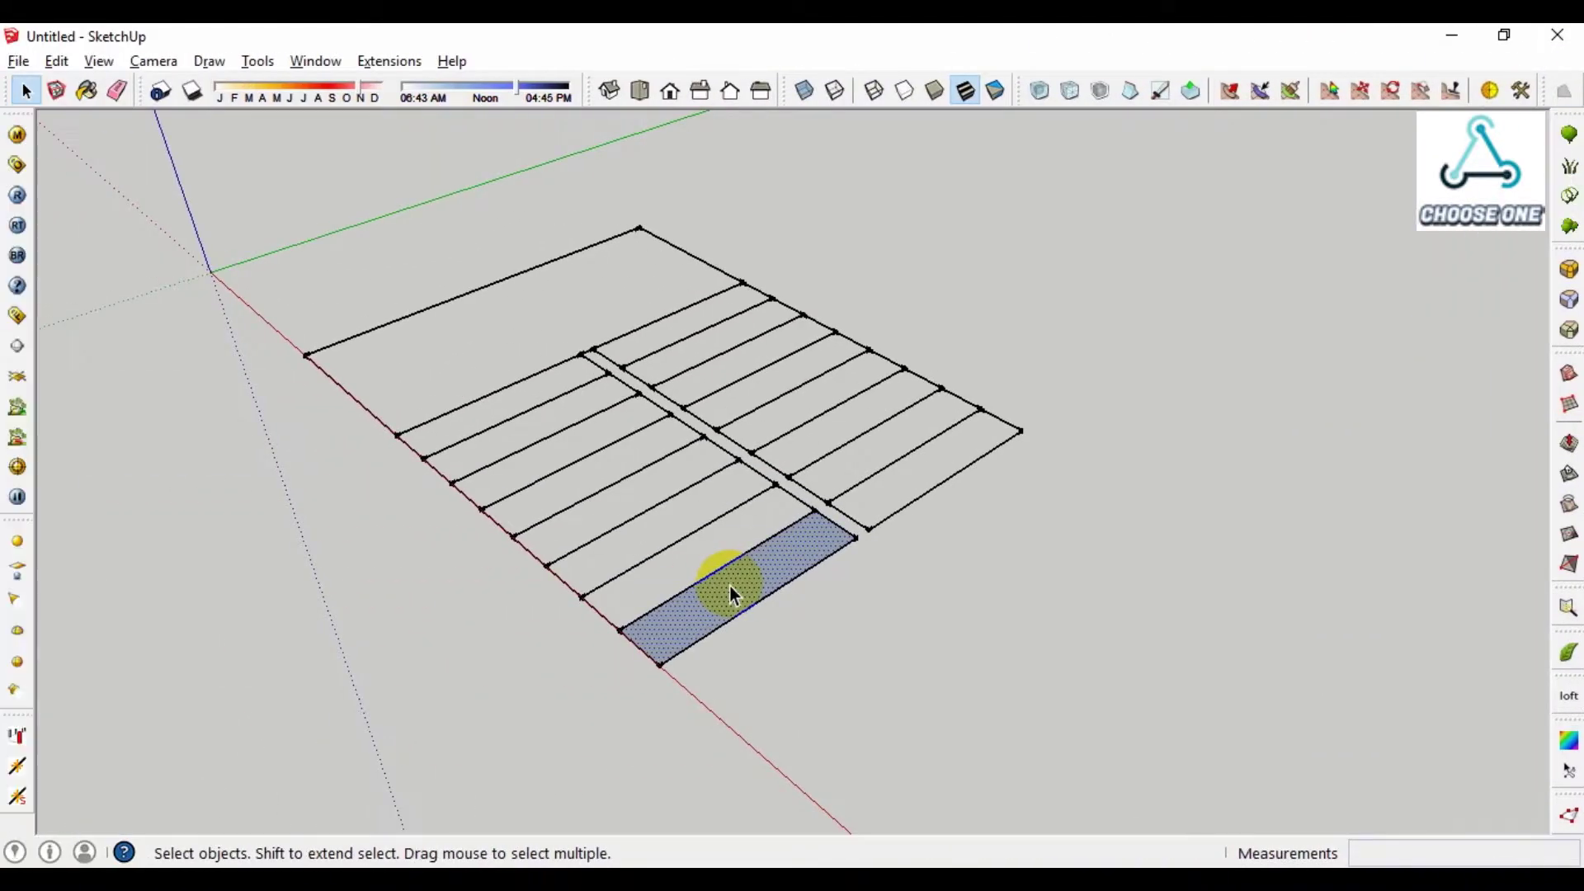
# - Push/Pull the first tread strip up 4 inches into a solid block
pyautogui.press('p')
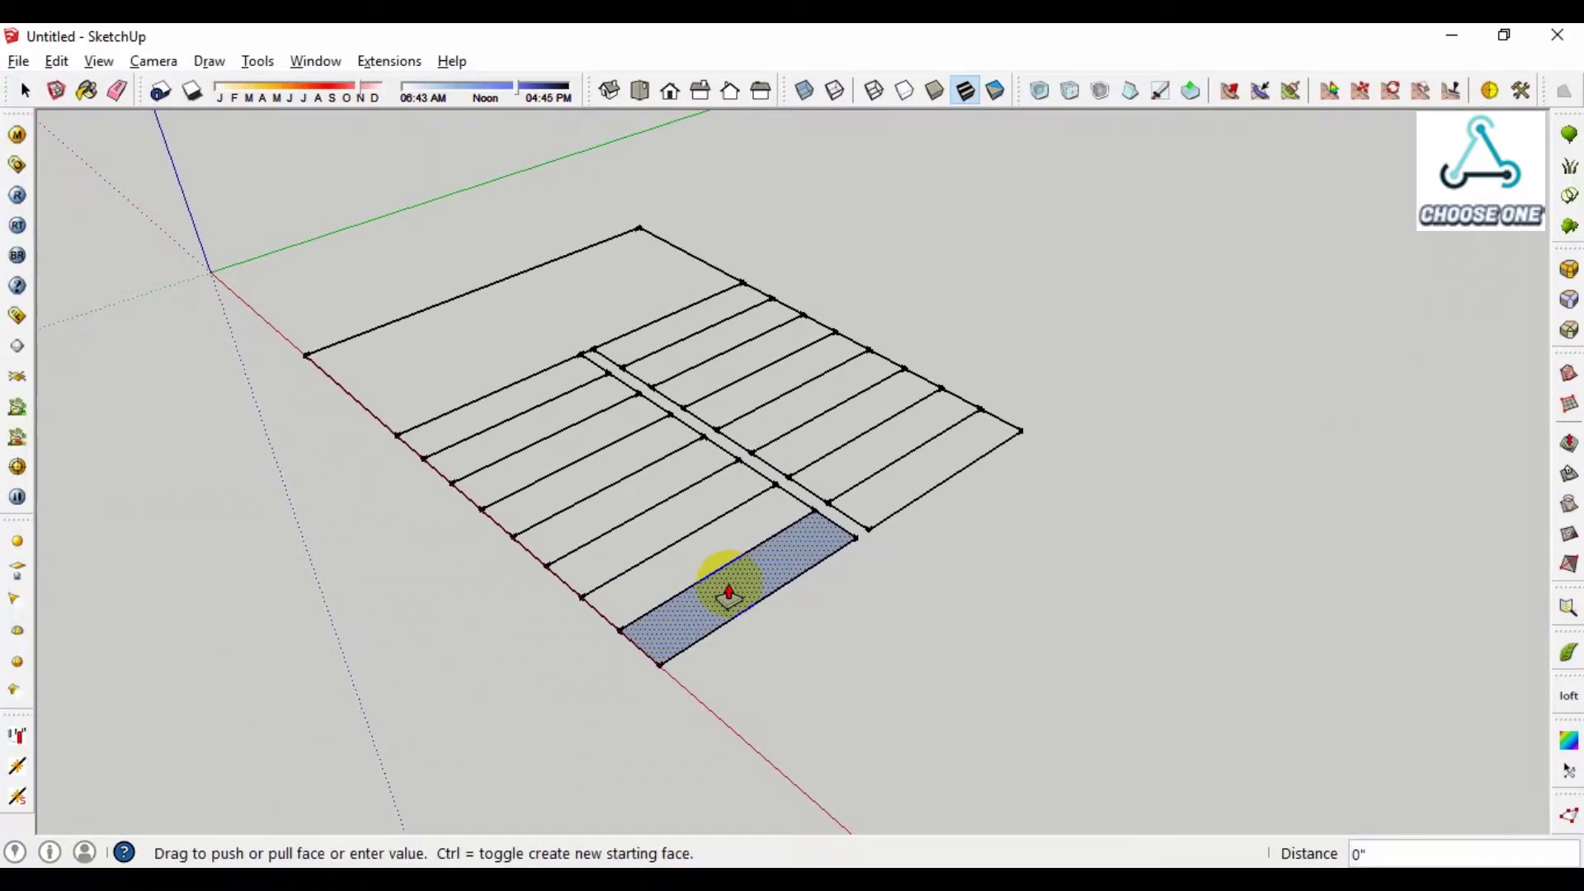
pyautogui.click(730, 582)
pyautogui.click(730, 577)
pyautogui.press('space')
pyautogui.moveTo(753, 622)
pyautogui.mouseDown(button='middle')
pyautogui.moveTo(523, 555)
pyautogui.moveTo(838, 520)
pyautogui.mouseUp(button='middle')
# - Make the tread block a component named 'tread'
pyautogui.click(788, 529)
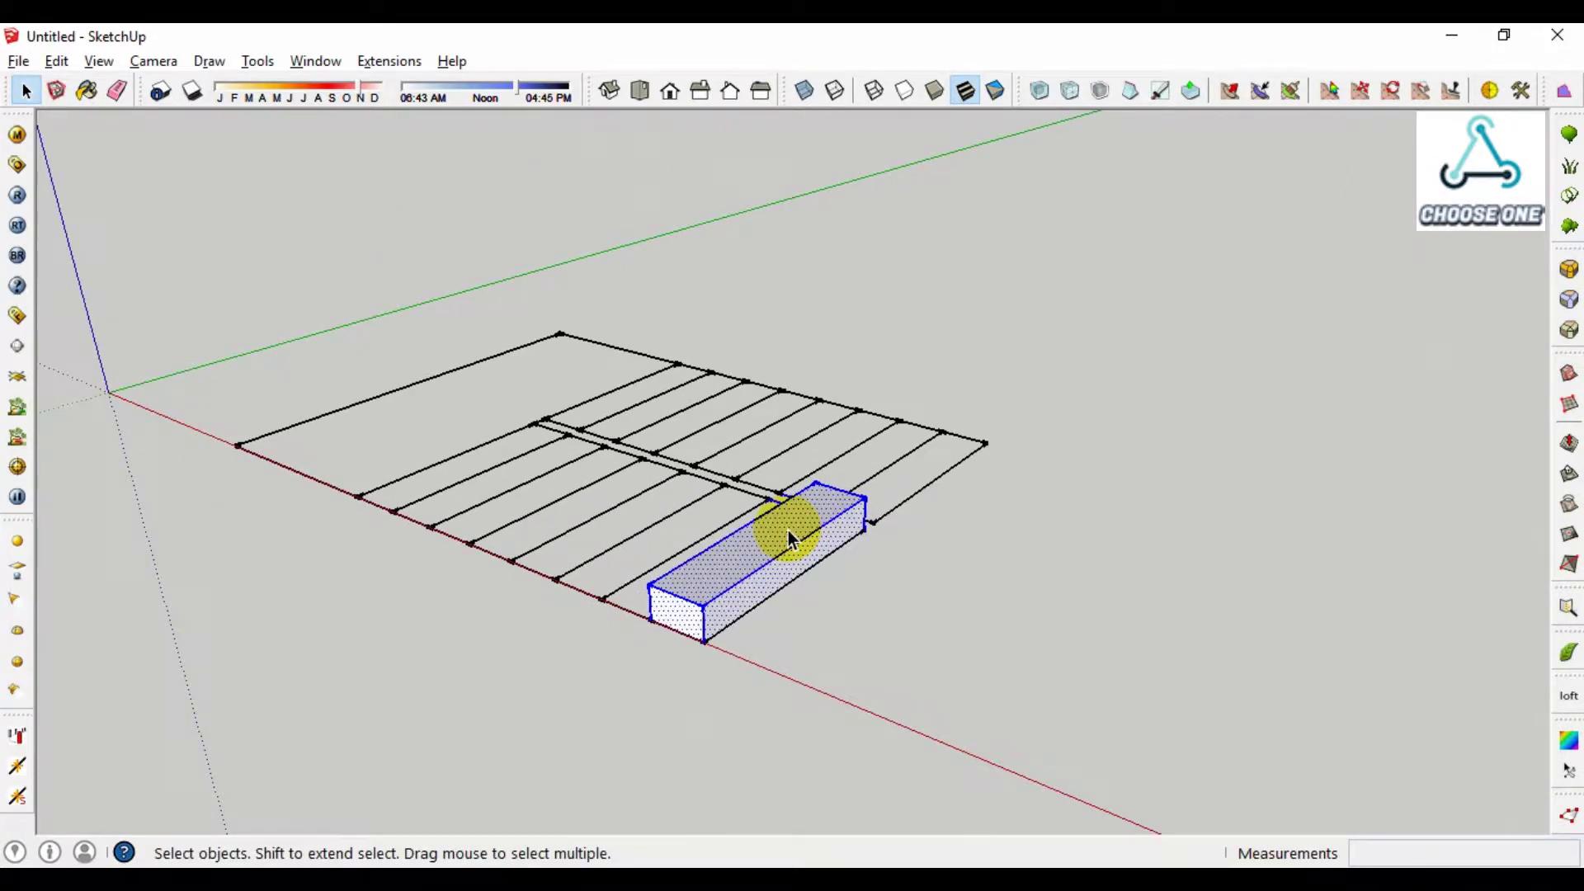
pyautogui.press('g')
pyautogui.write('tread')
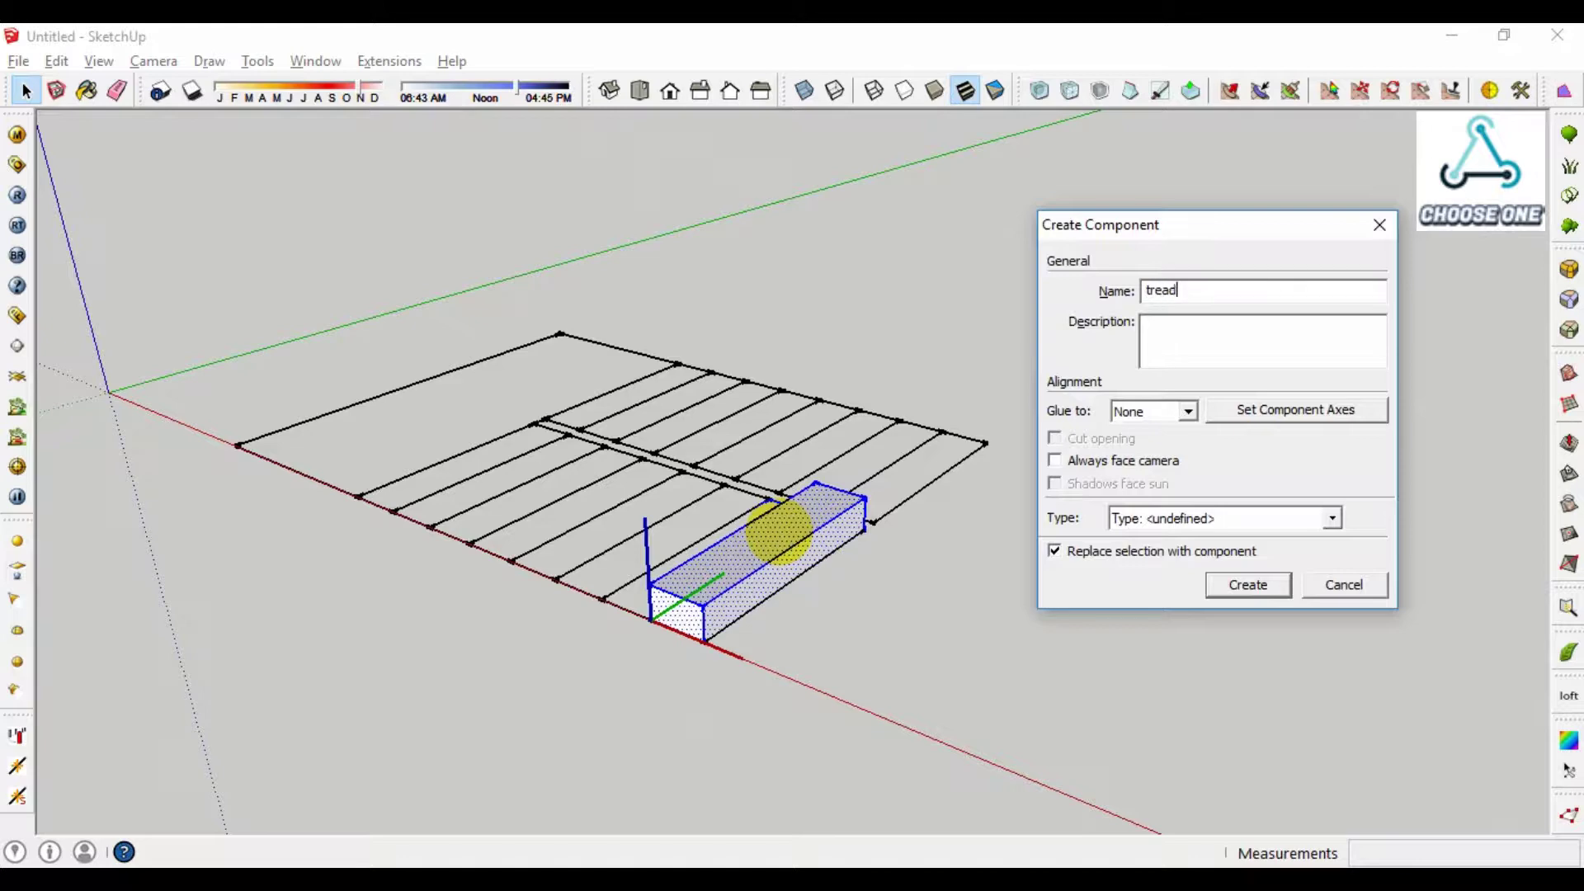
pyautogui.press('Return')
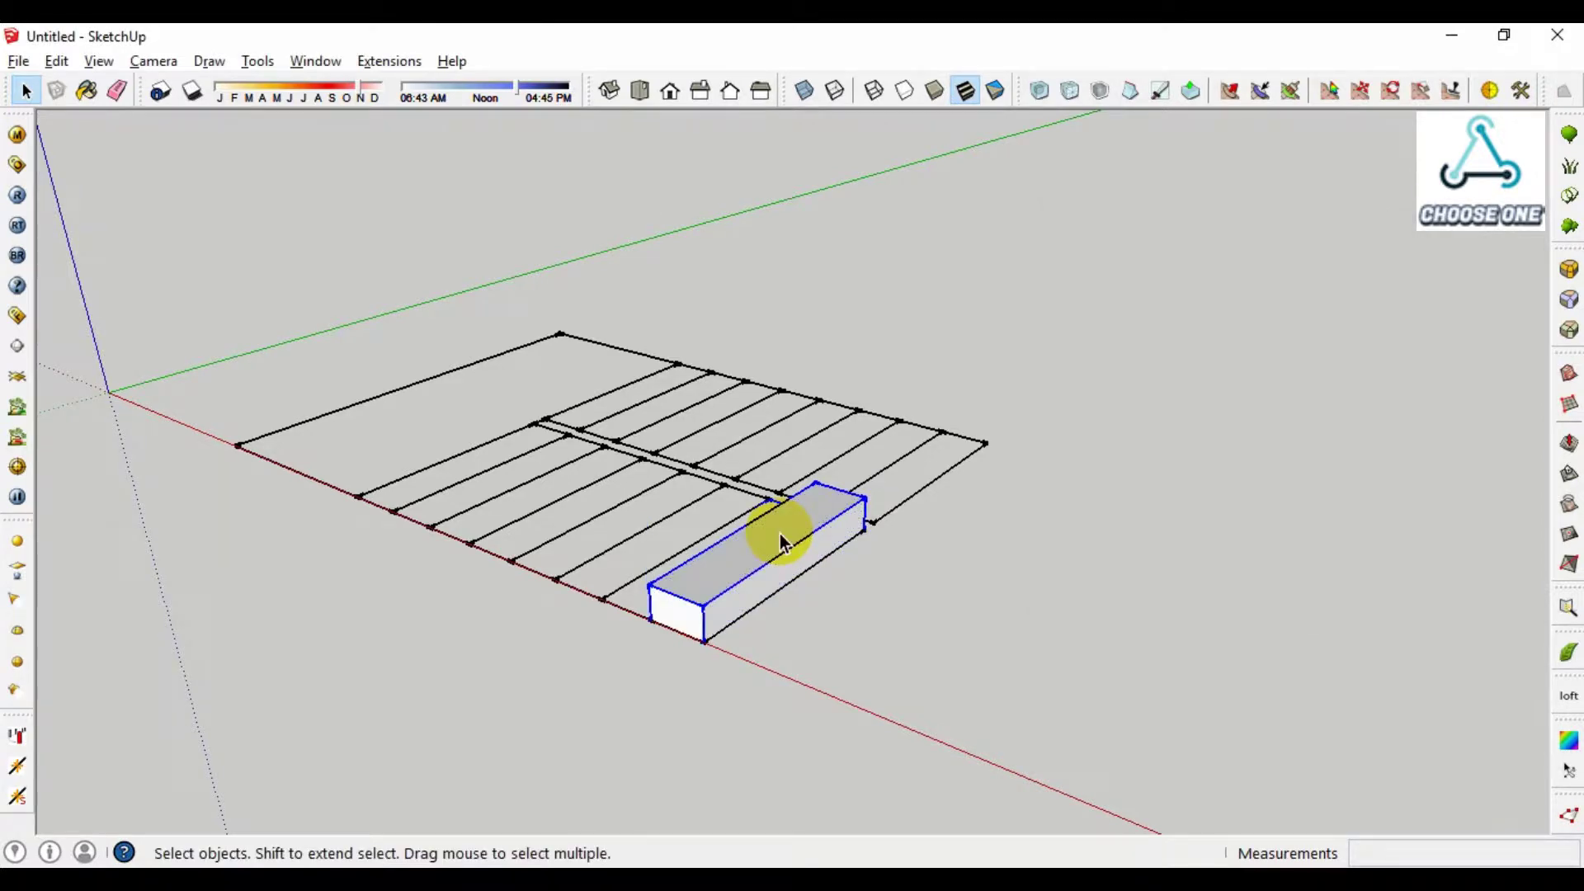
pyautogui.moveTo(608, 597); pyautogui.dragTo(898, 660, button='middle')
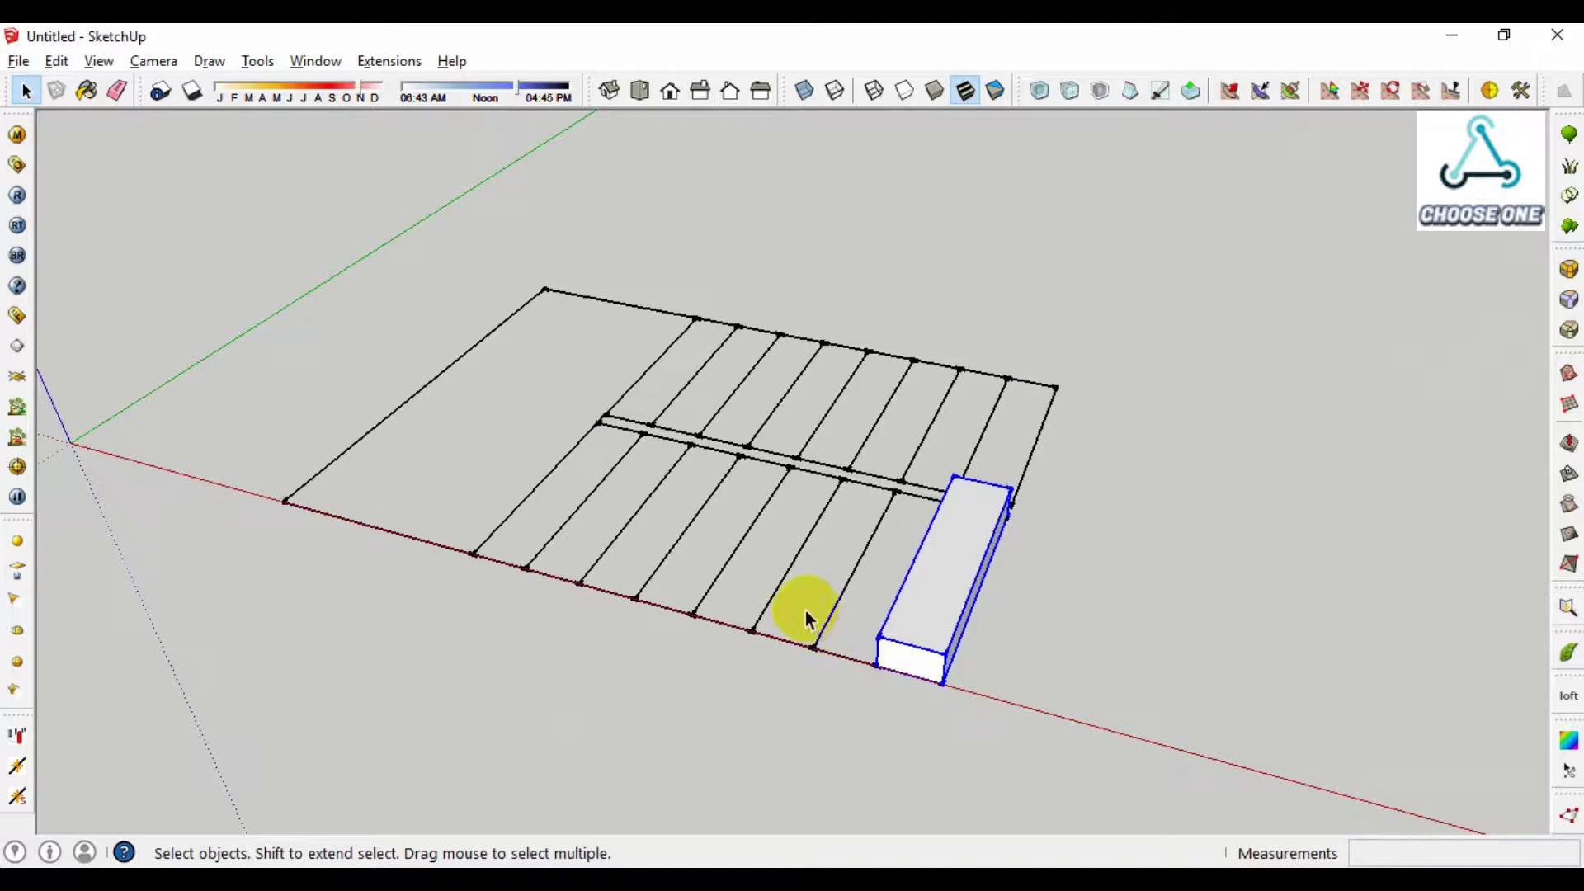
# - Copy the tread component one step up and along, arraying it into a rising flight
pyautogui.scroll(2, 866, 619)
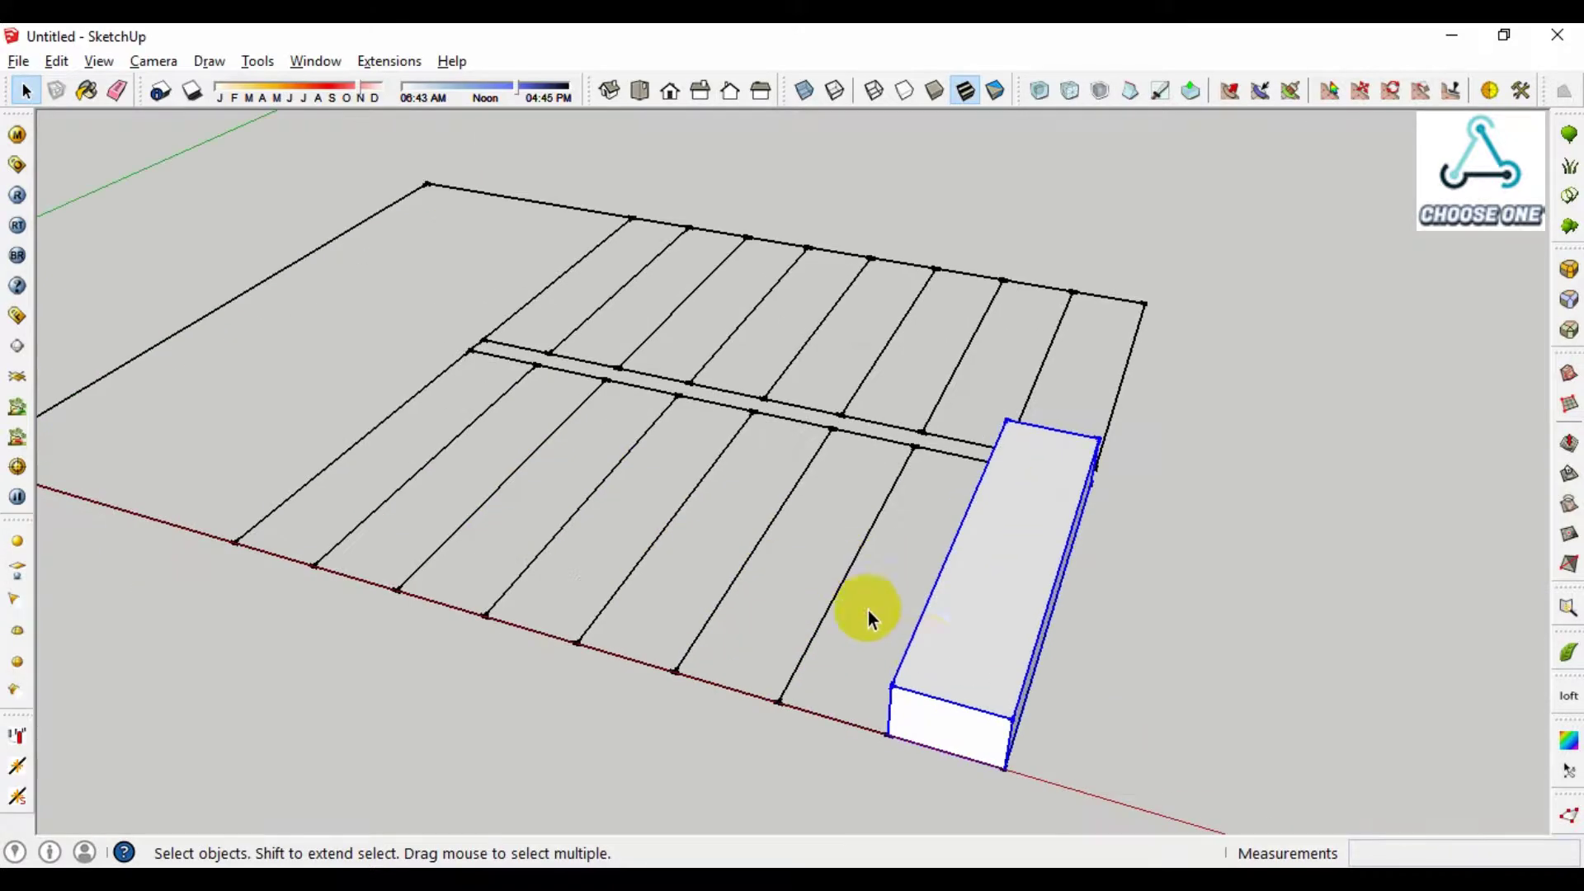
pyautogui.scroll(2, 902, 601)
pyautogui.press('m')
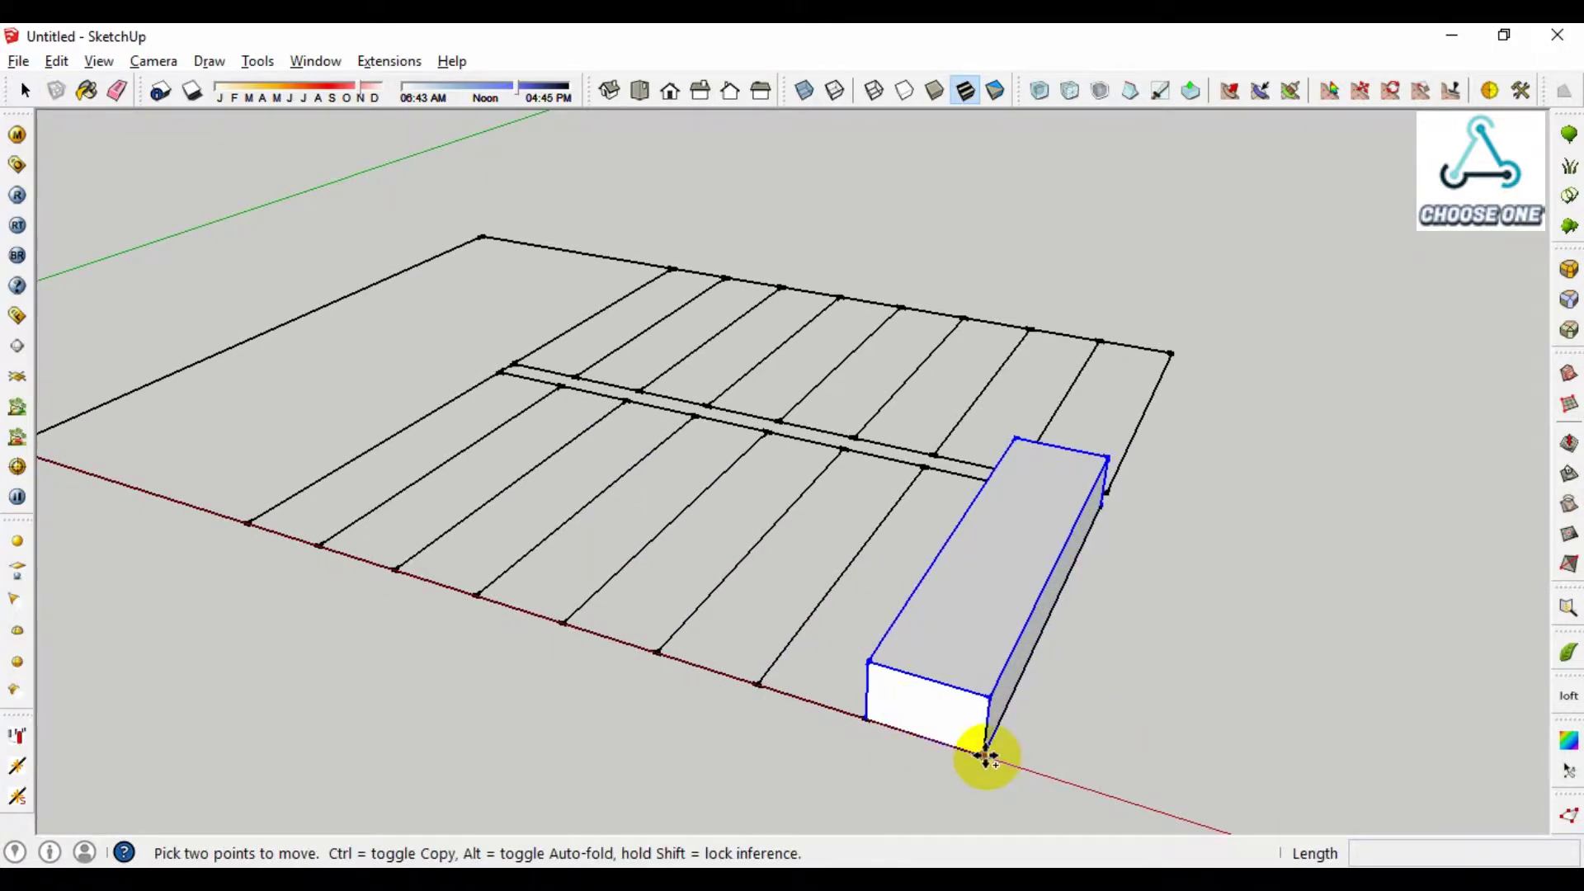
pyautogui.press('ctrl')
pyautogui.click(983, 755)
pyautogui.click(875, 663)
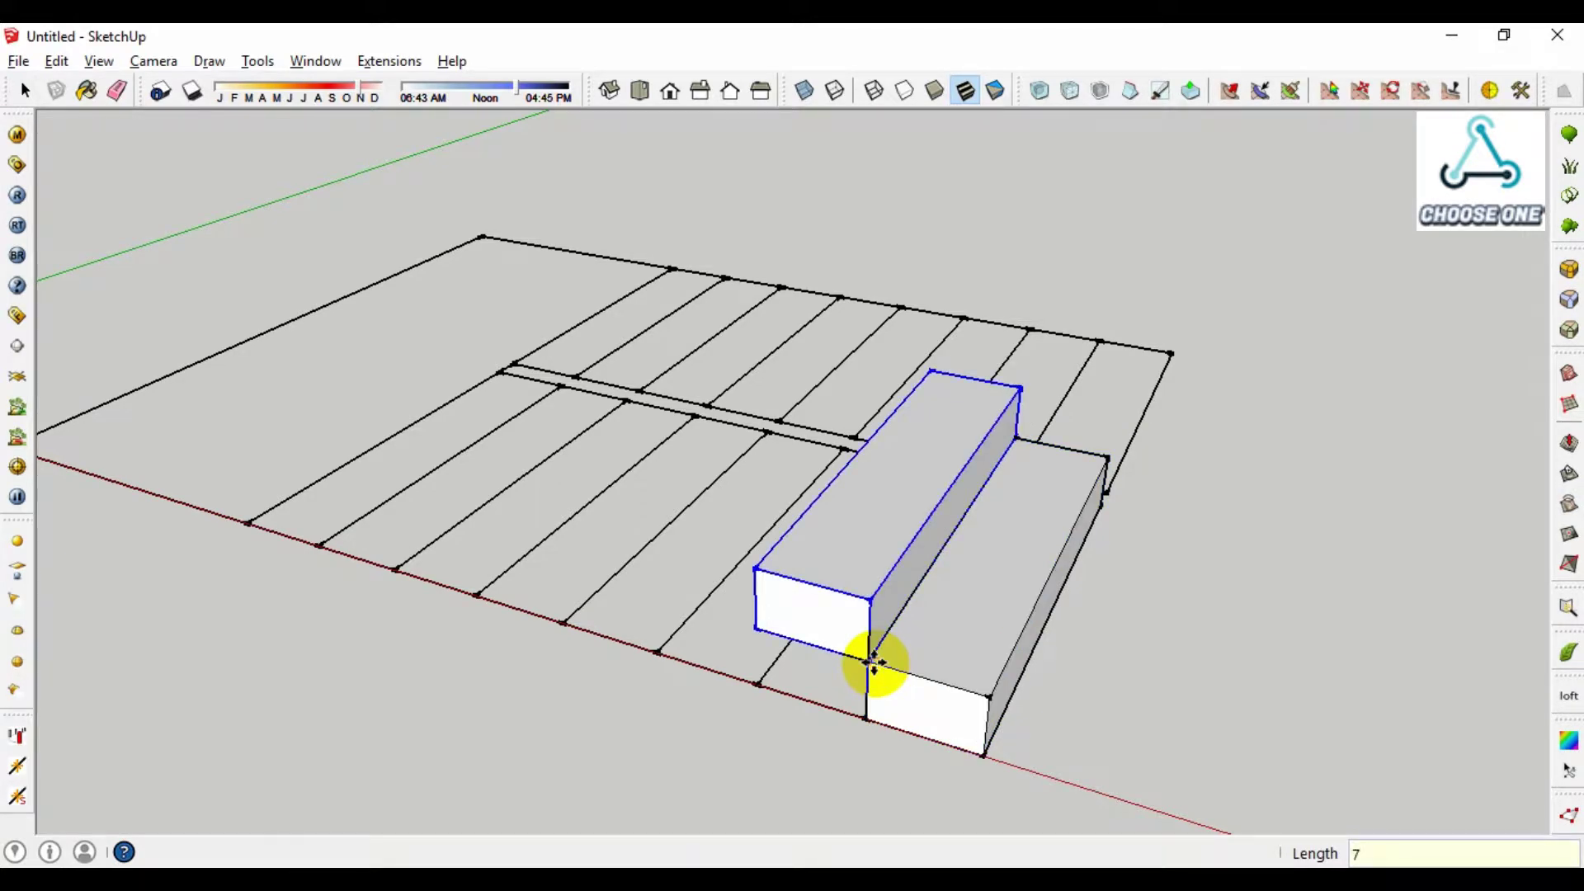
pyautogui.write('x')
pyautogui.press('Return')
pyautogui.press('space')
pyautogui.scroll(-4, 866, 643)
pyautogui.moveTo(866, 640)
pyautogui.mouseDown(button='middle')
pyautogui.moveTo(690, 448)
pyautogui.moveTo(498, 519)
pyautogui.moveTo(830, 424)
pyautogui.moveTo(856, 355)
pyautogui.moveTo(729, 458)
pyautogui.mouseUp(button='middle')
# - Inside the top step's component, draw a 5/8" circle near the tread's outer end to mark a baluster
pyautogui.doubleClick(857, 355)
pyautogui.scroll(3, 835, 319)
pyautogui.scroll(2, 729, 459)
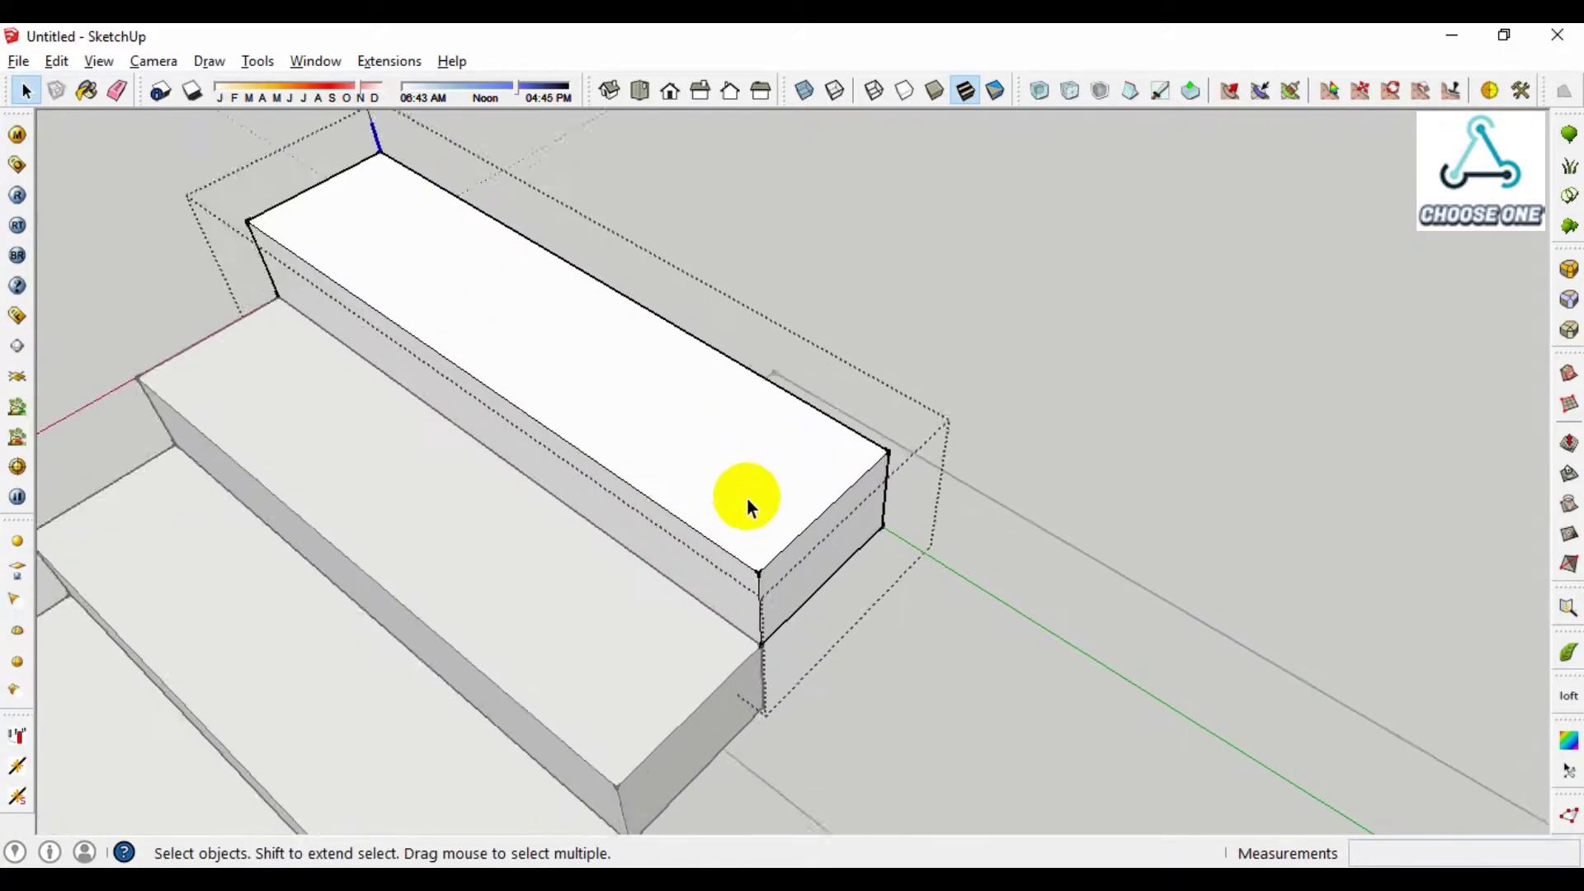
pyautogui.press('c')
pyautogui.scroll(2, 785, 485)
pyautogui.scroll(2, 823, 491)
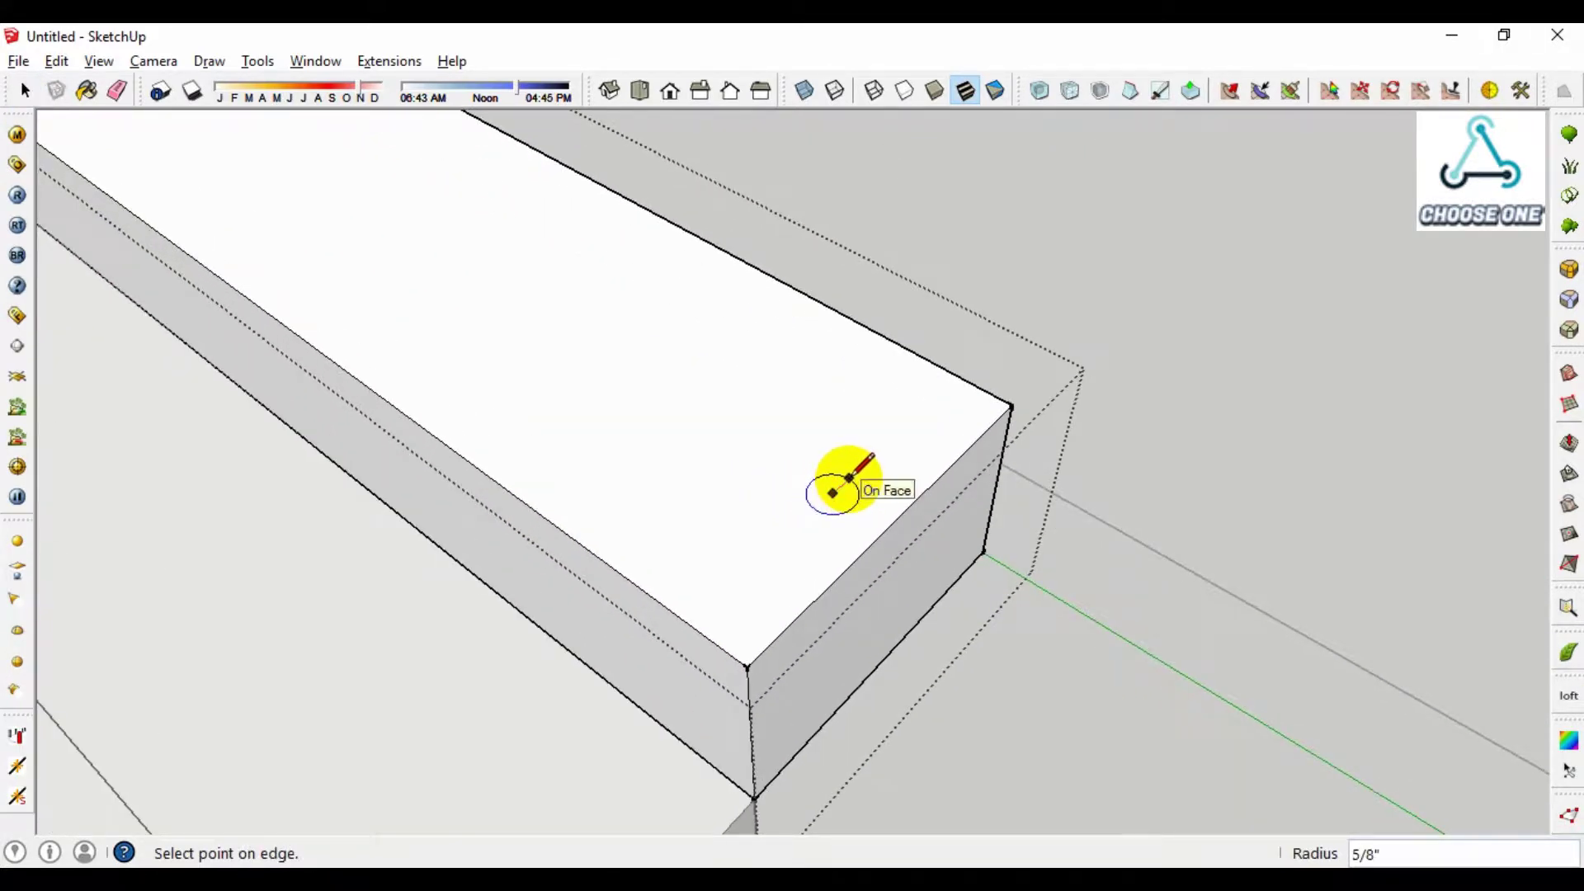
pyautogui.scroll(-2, 852, 477)
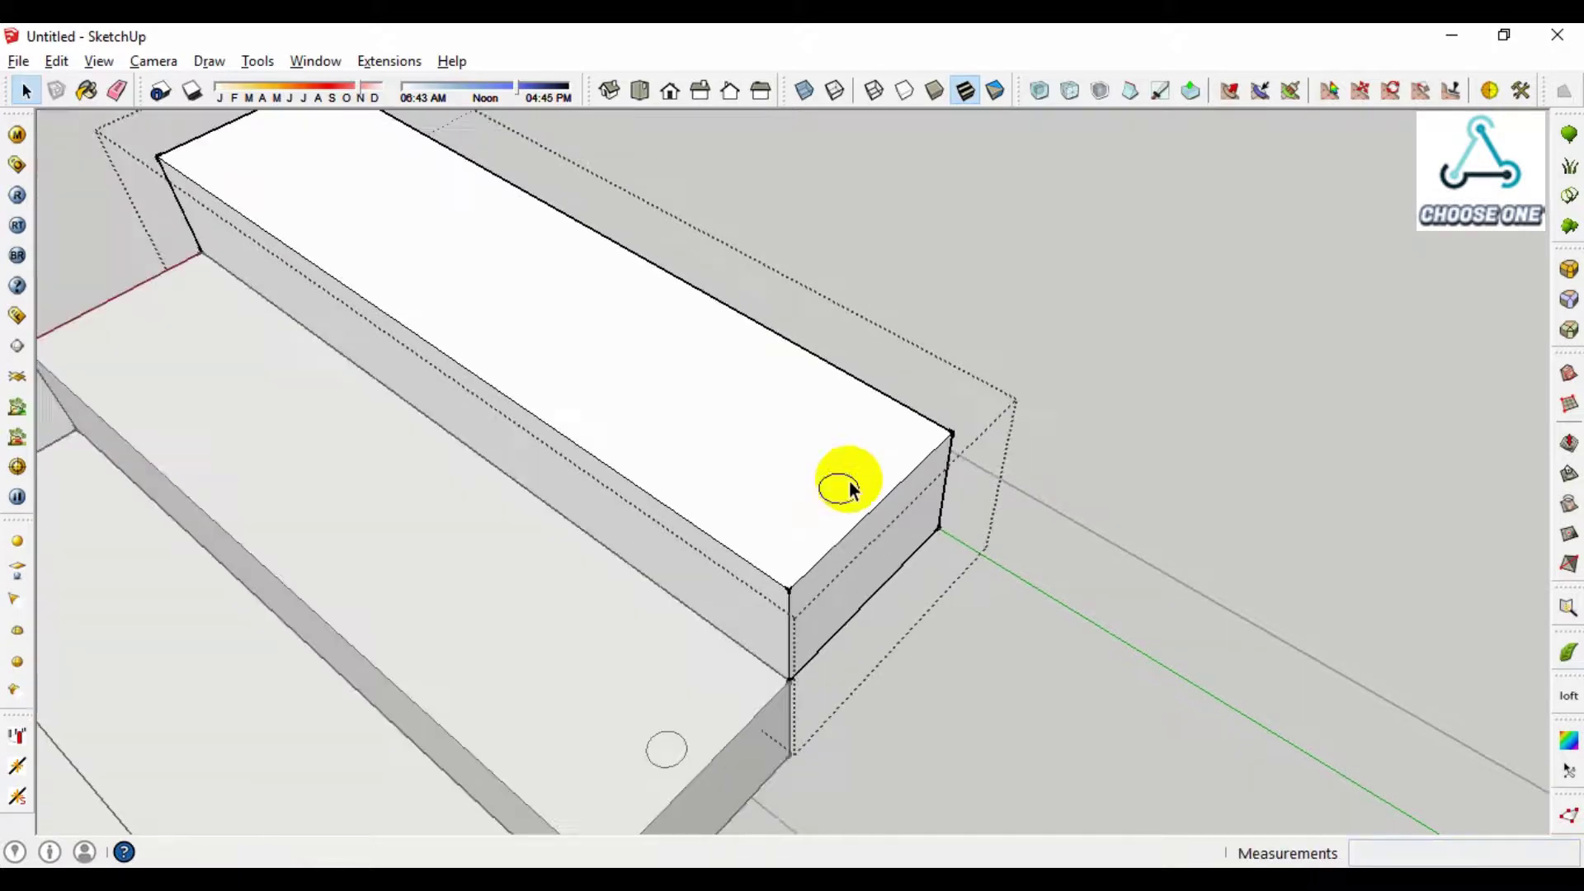
pyautogui.scroll(-1, 842, 485)
pyautogui.scroll(1, 809, 537)
pyautogui.scroll(2, 834, 470)
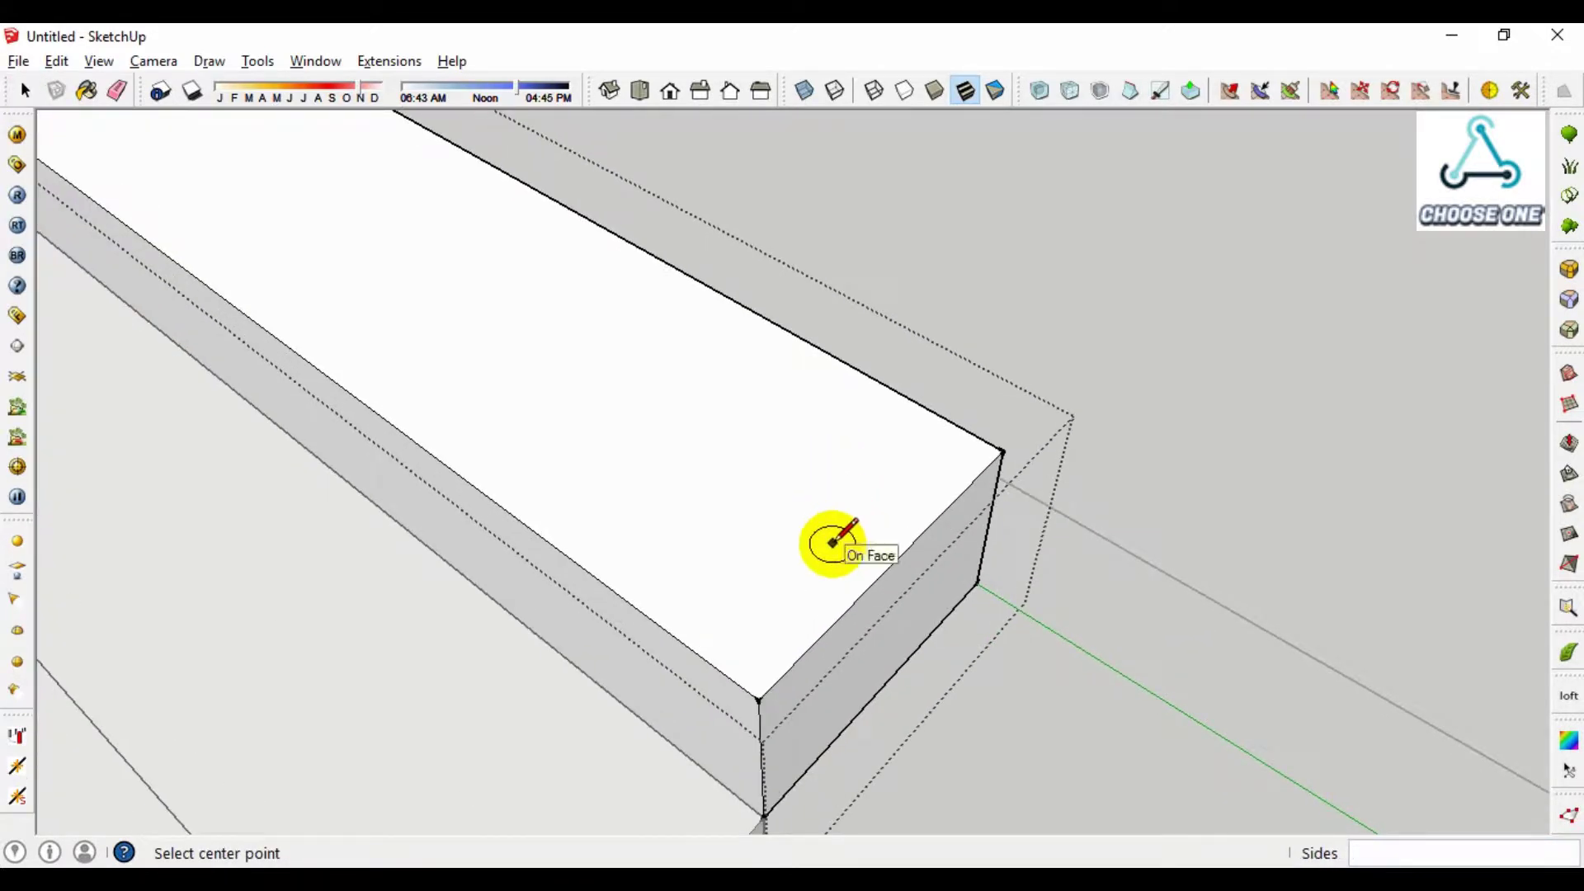
pyautogui.click(833, 542)
pyautogui.press('space')
pyautogui.scroll(-3, 806, 573)
pyautogui.scroll(-2, 693, 577)
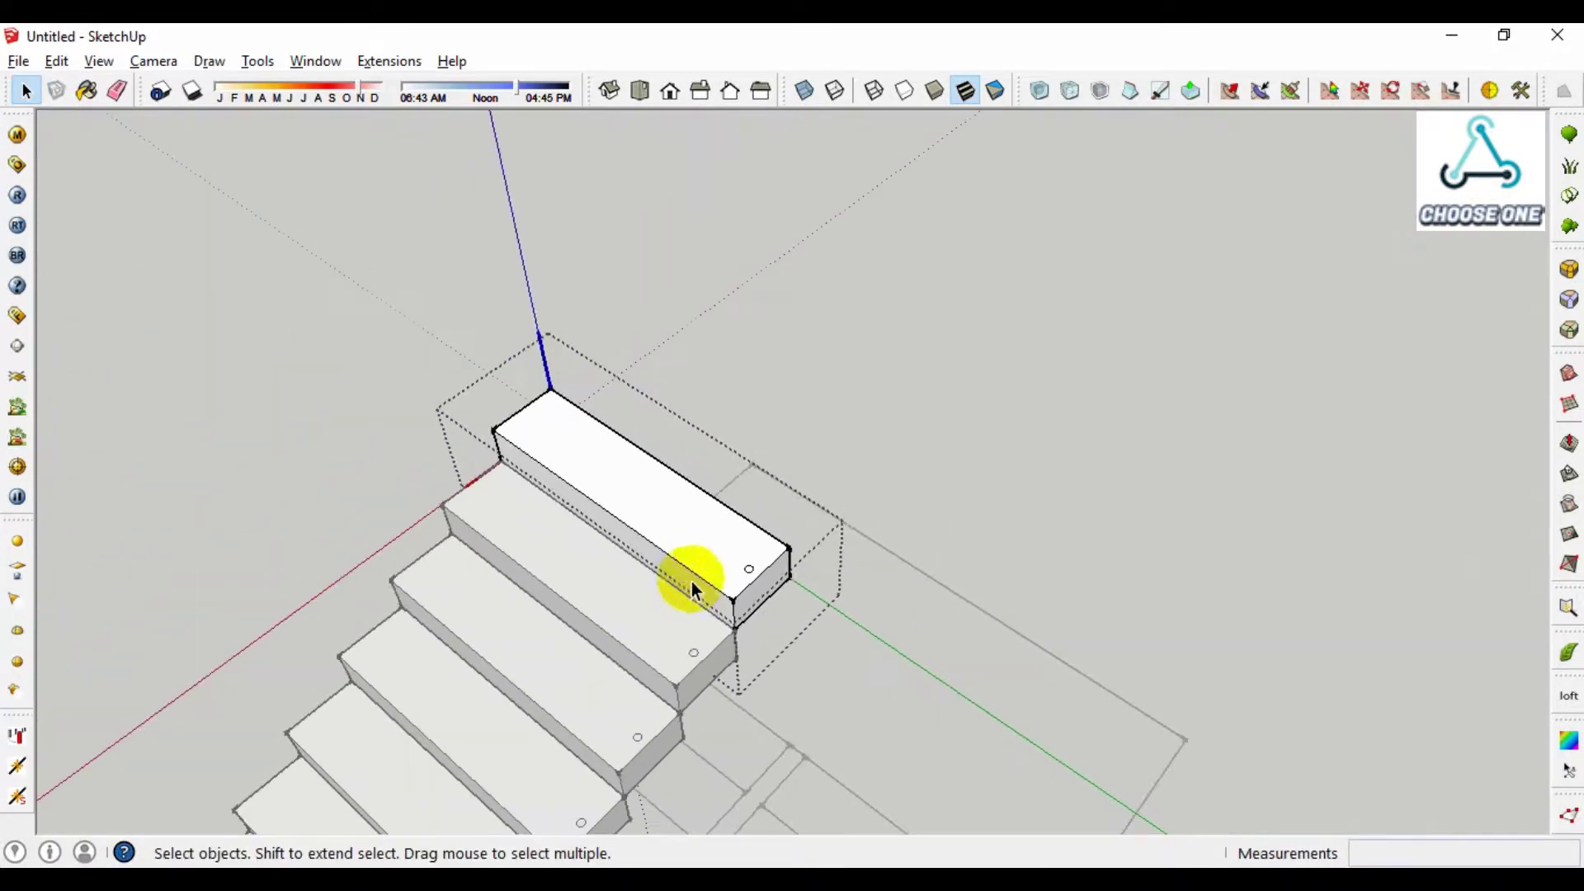
pyautogui.moveTo(693, 577)
pyautogui.mouseDown(button='middle')
pyautogui.moveTo(820, 484)
pyautogui.moveTo(782, 568)
pyautogui.mouseUp(button='middle')
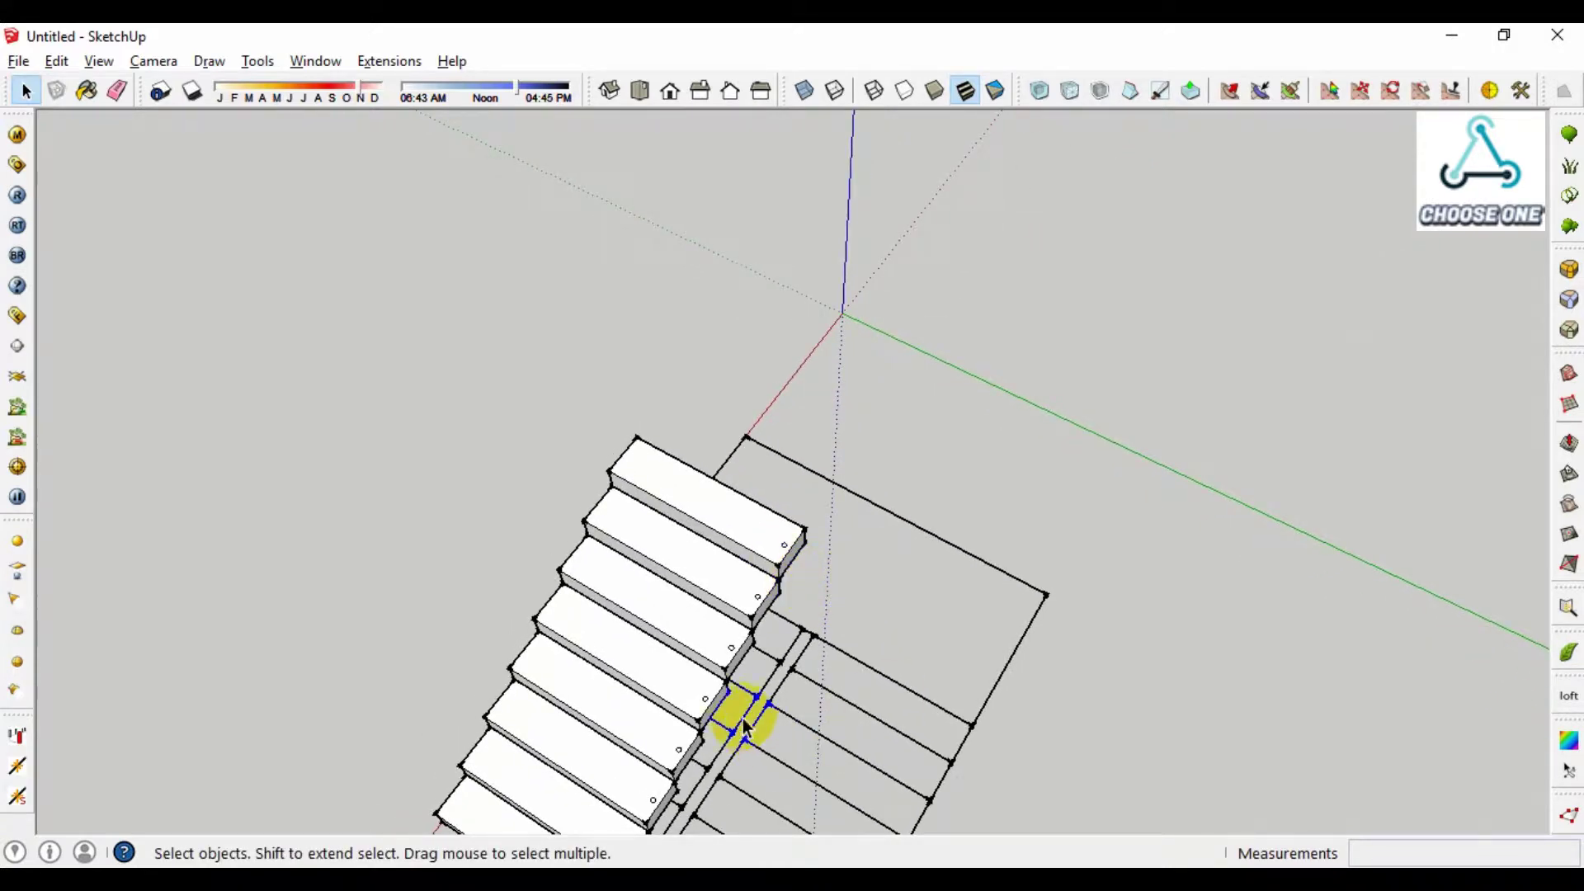
pyautogui.moveTo(742, 720)
pyautogui.mouseDown(button='middle')
pyautogui.moveTo(729, 614)
pyautogui.moveTo(750, 607)
pyautogui.mouseUp(button='middle')
# - Rotate-copy the top step 180° about a point on the floor outline
pyautogui.scroll(2, 740, 482)
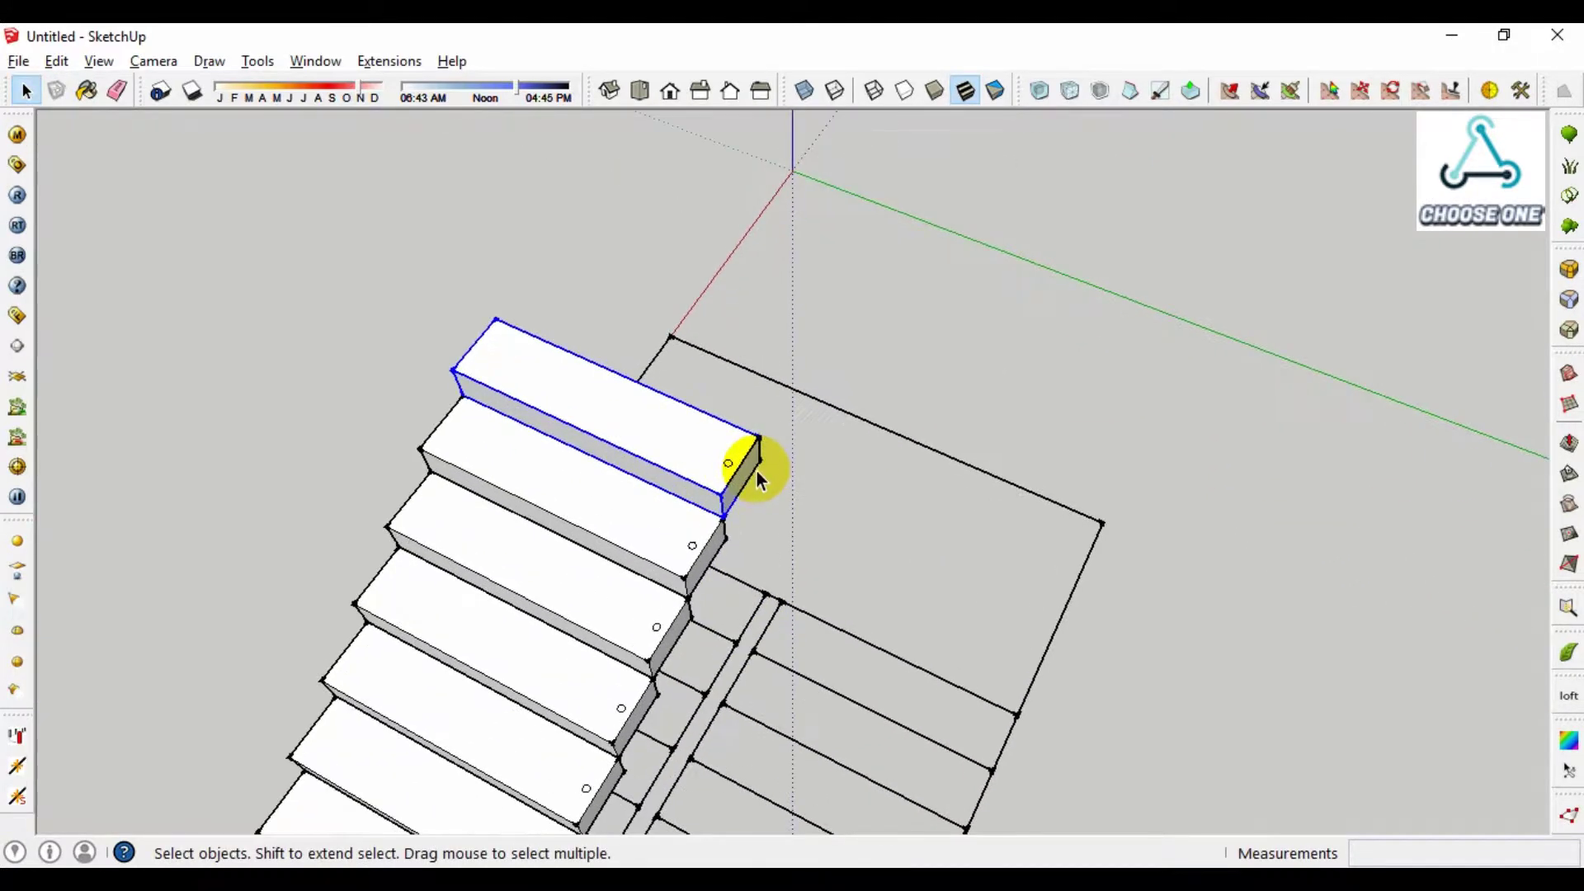
pyautogui.press('q')
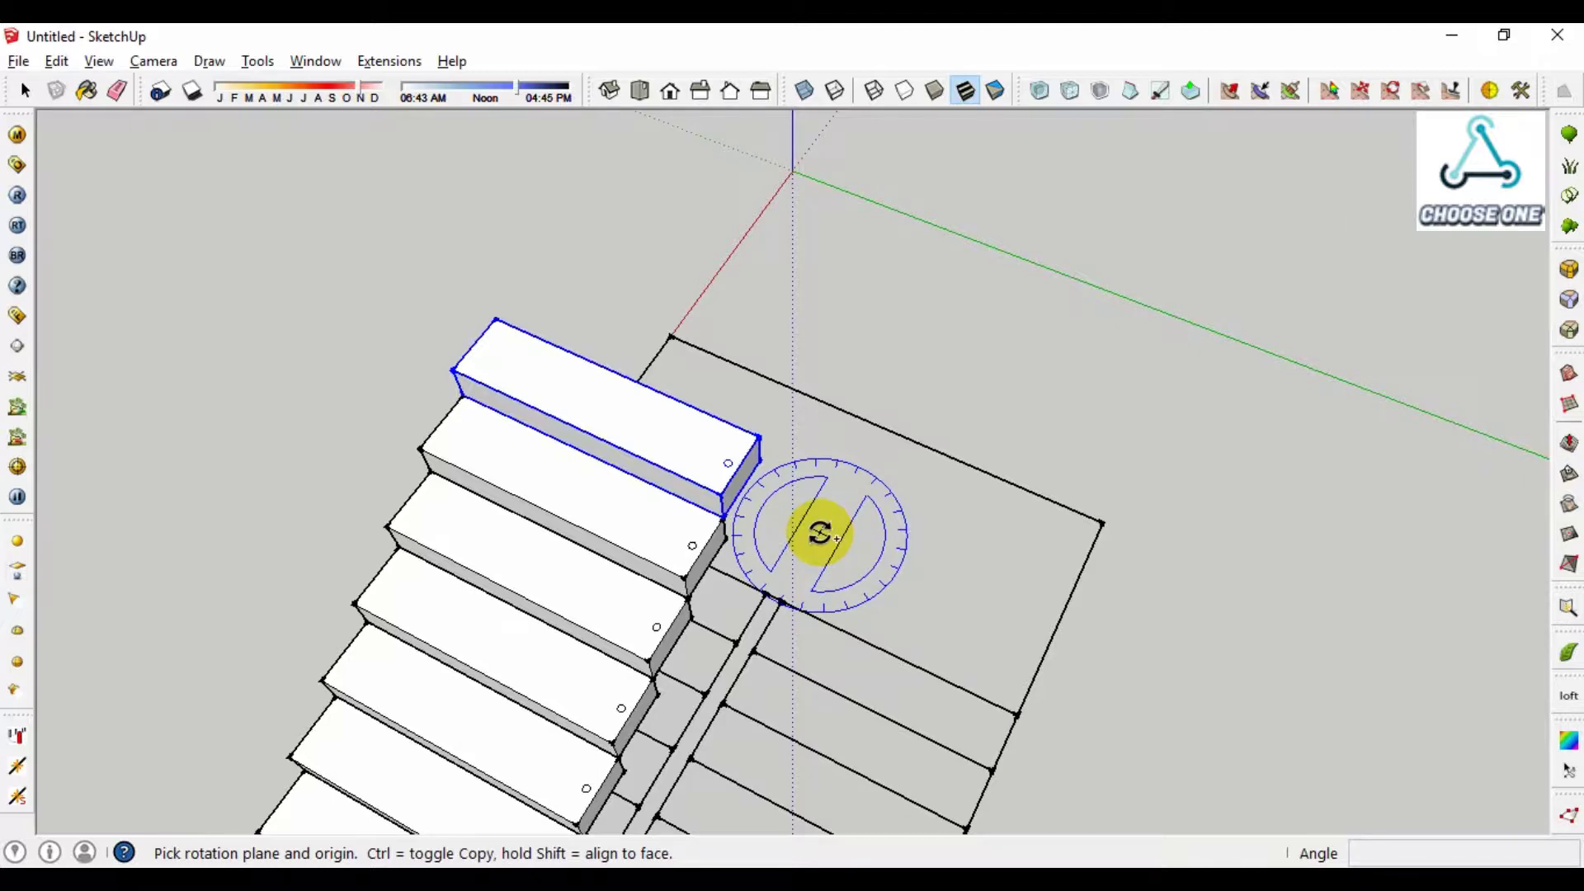
pyautogui.moveTo(825, 536)
pyautogui.mouseDown()
pyautogui.moveTo(938, 577)
pyautogui.moveTo(980, 630)
pyautogui.mouseUp()
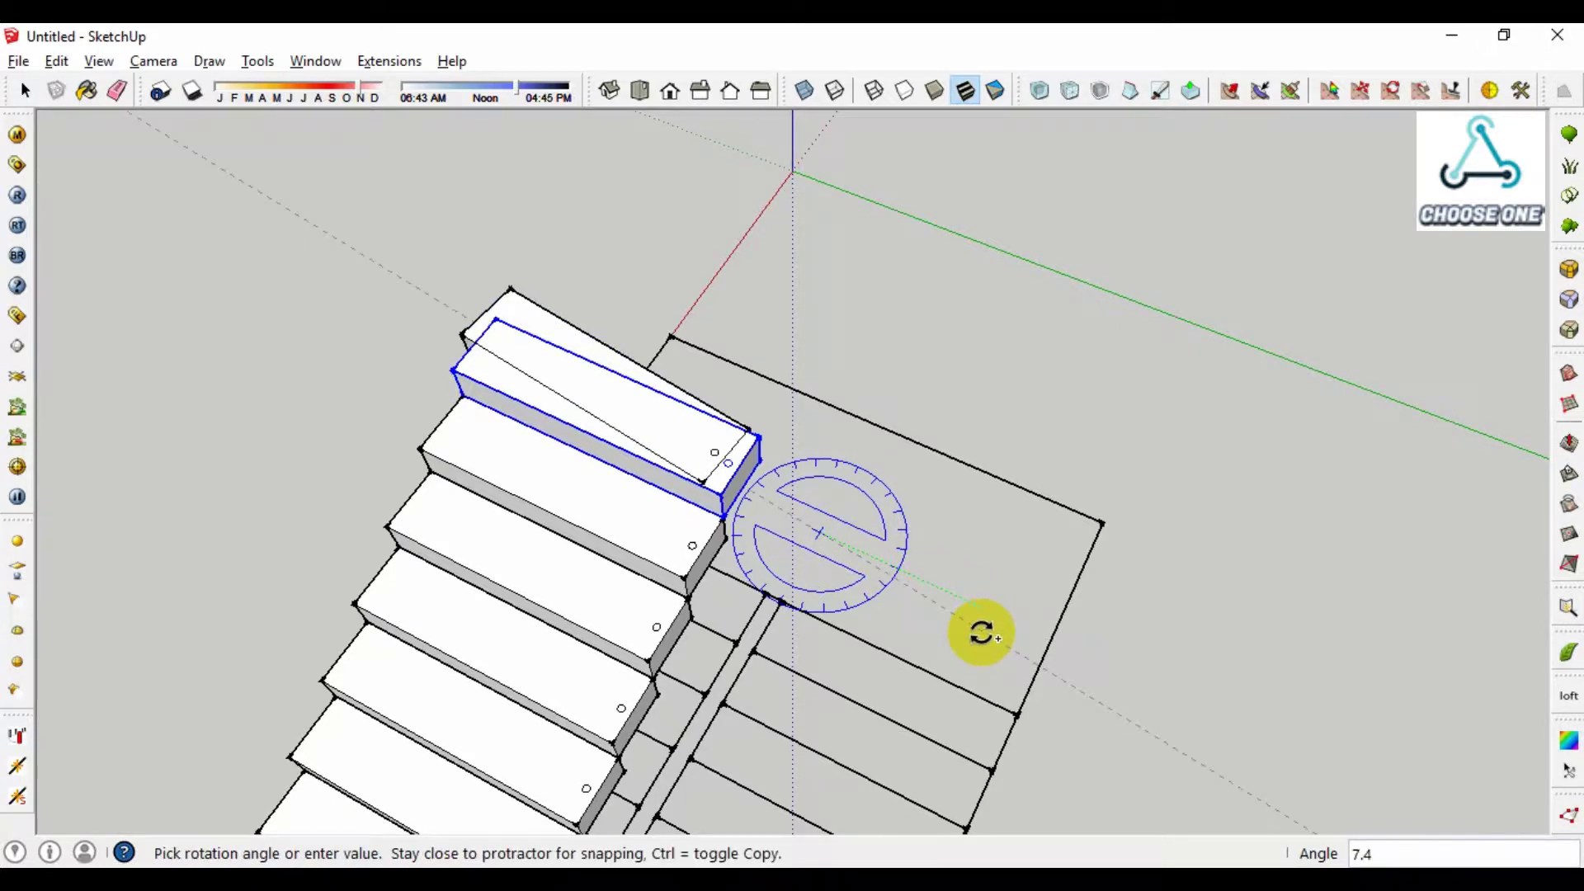
pyautogui.write('180')
pyautogui.click(719, 647)
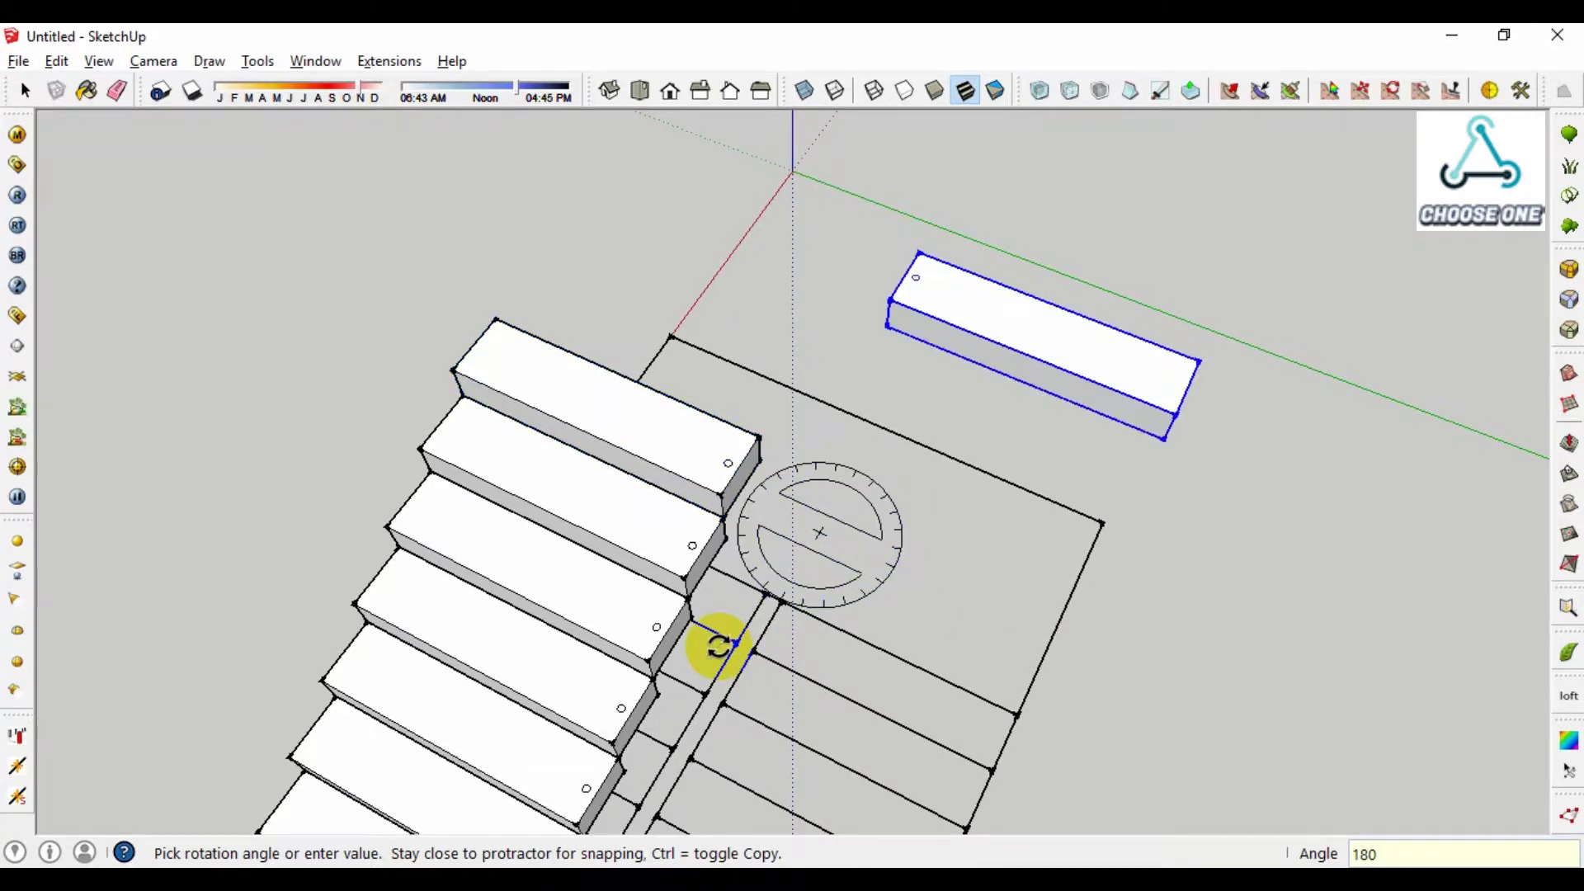
pyautogui.press('space')
pyautogui.moveTo(856, 472)
pyautogui.mouseDown(button='middle')
pyautogui.moveTo(371, 382)
pyautogui.moveTo(779, 487)
pyautogui.mouseUp(button='middle')
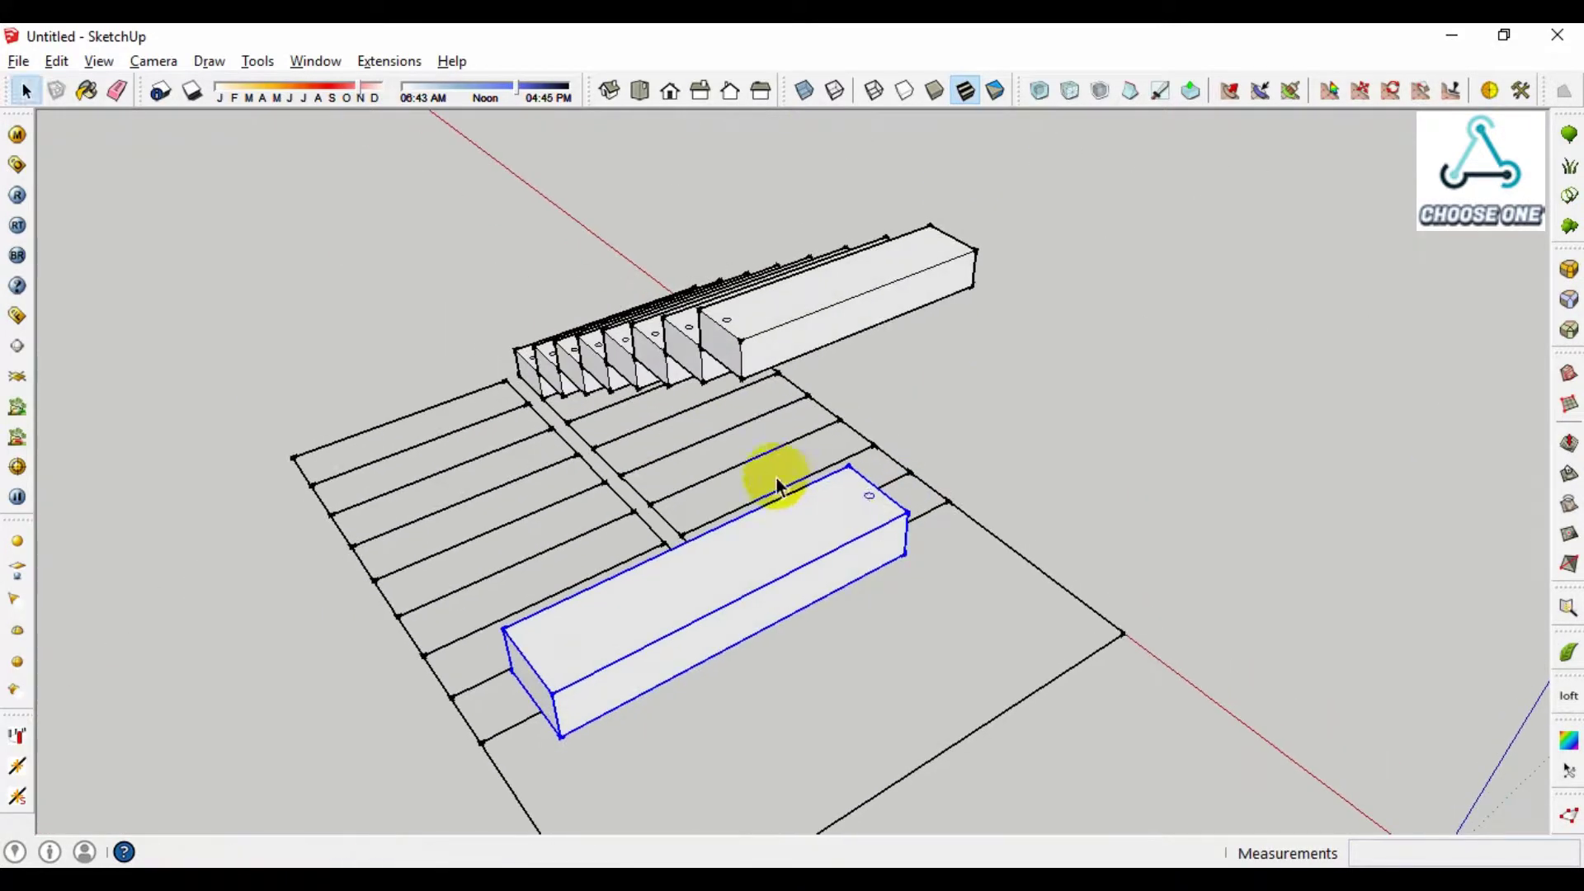
# - Move the rotated step onto the top of the first flight
pyautogui.press('m')
pyautogui.click(903, 506)
pyautogui.scroll(2, 737, 379)
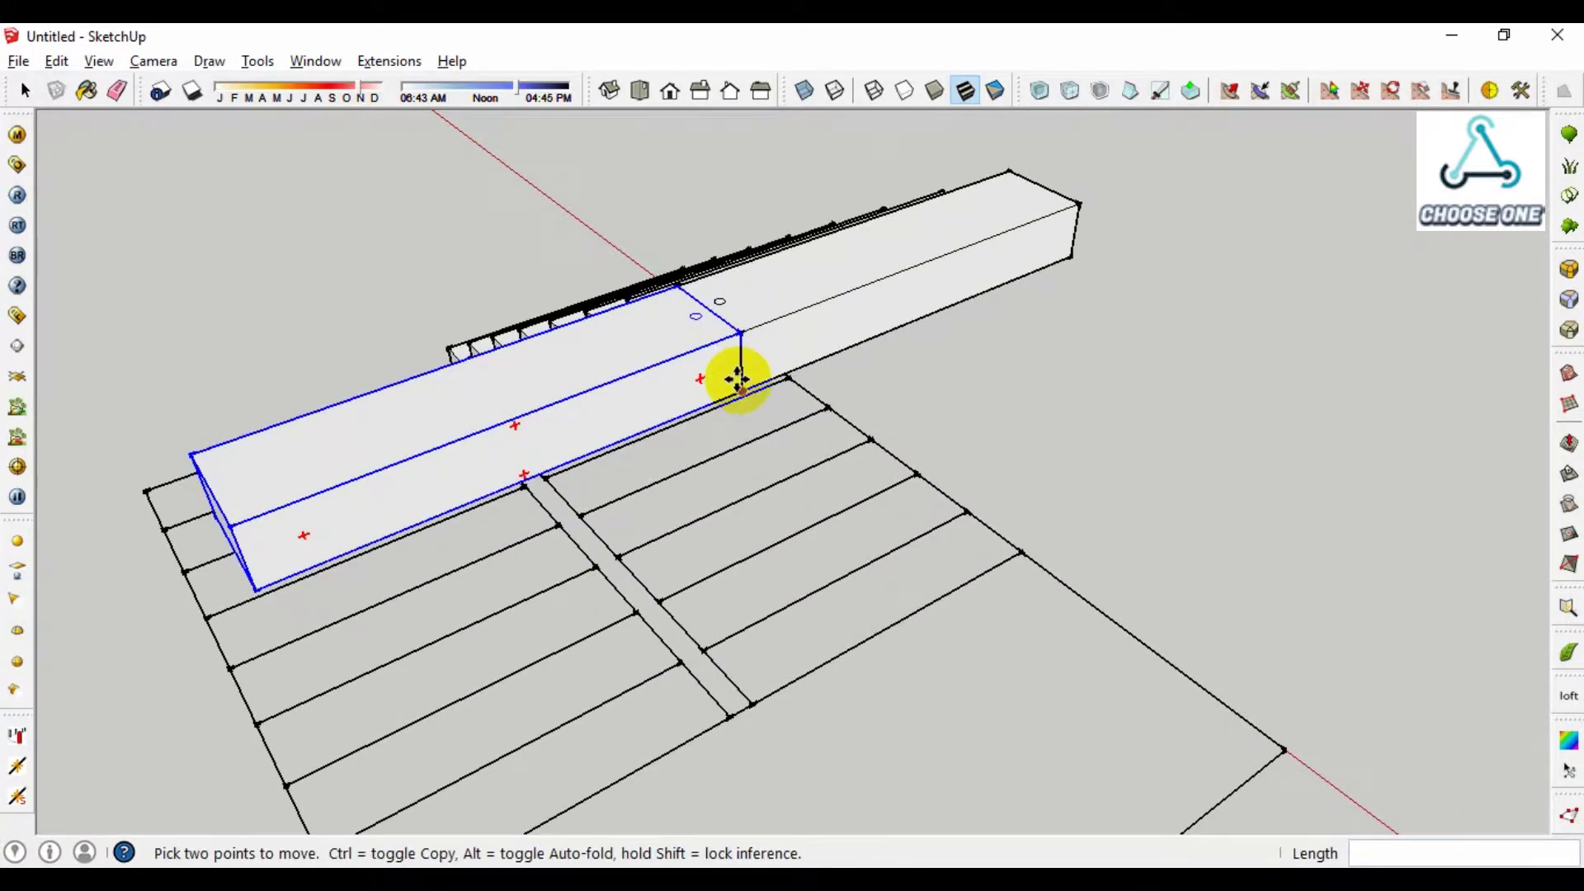
pyautogui.click(739, 334)
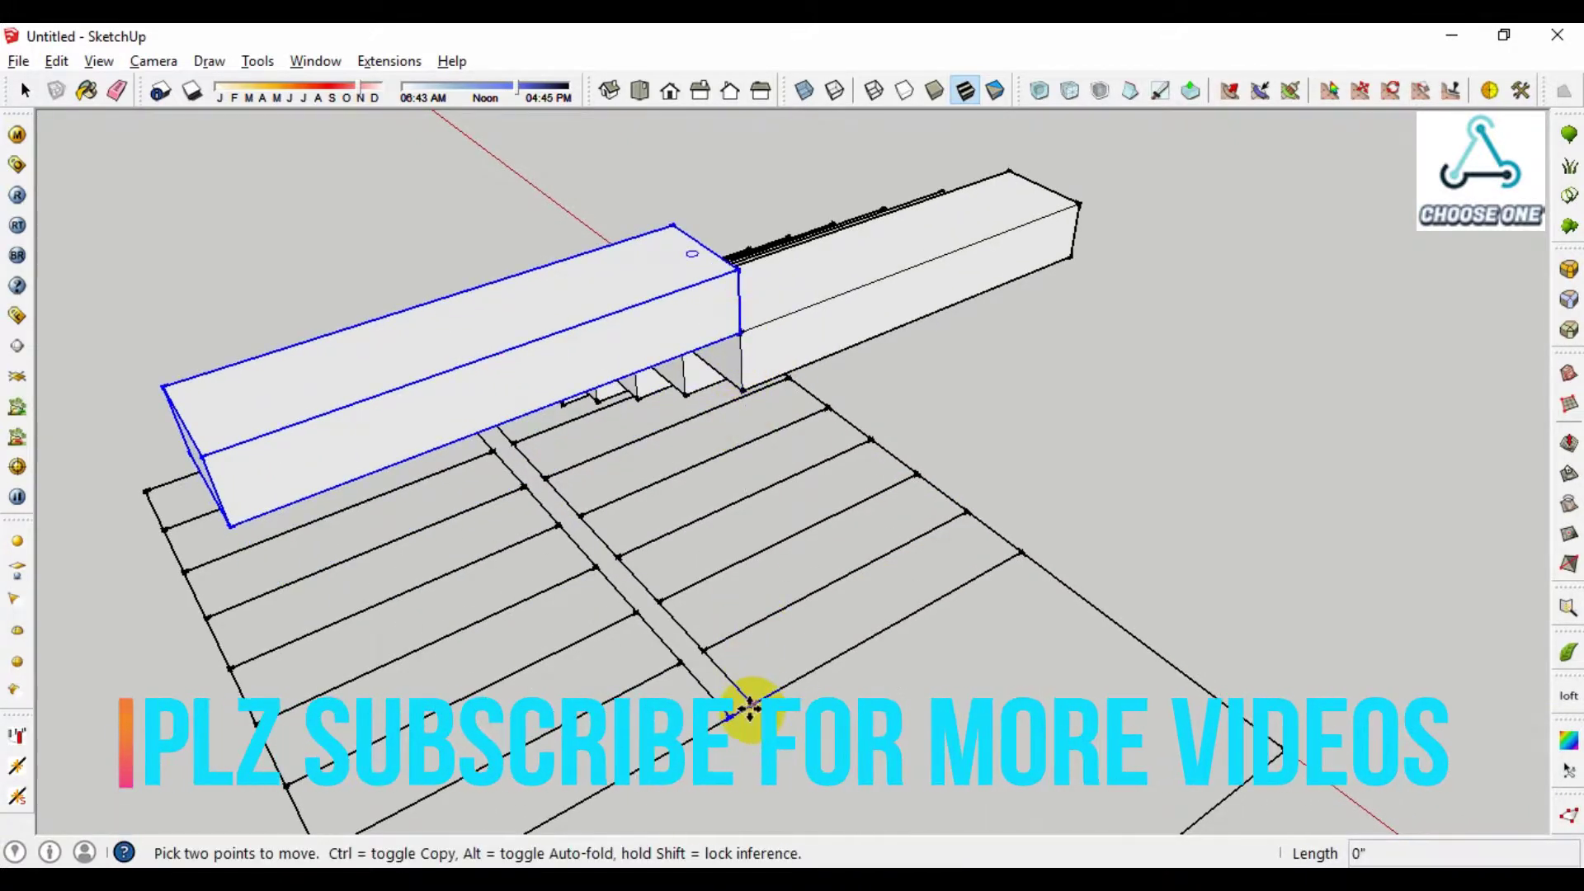
pyautogui.press('space')
pyautogui.moveTo(749, 707)
pyautogui.mouseDown(button='middle')
pyautogui.moveTo(672, 566)
pyautogui.moveTo(701, 648)
pyautogui.mouseUp(button='middle')
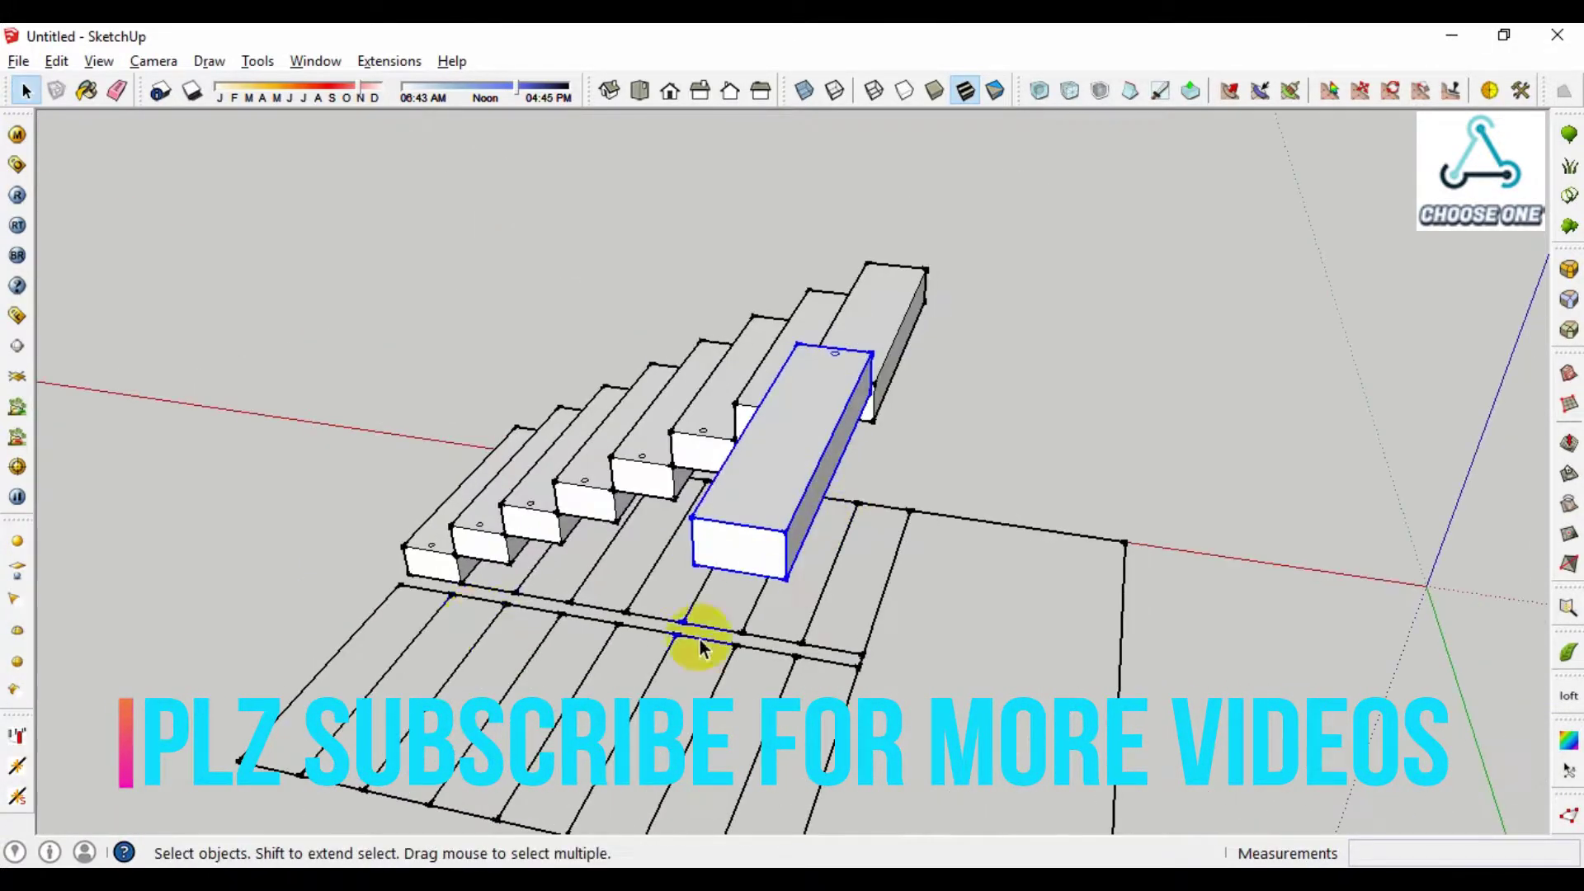
pyautogui.scroll(1, 691, 556)
# - Copy the rotated step one step higher and array it seven times as the second flight
pyautogui.press('m')
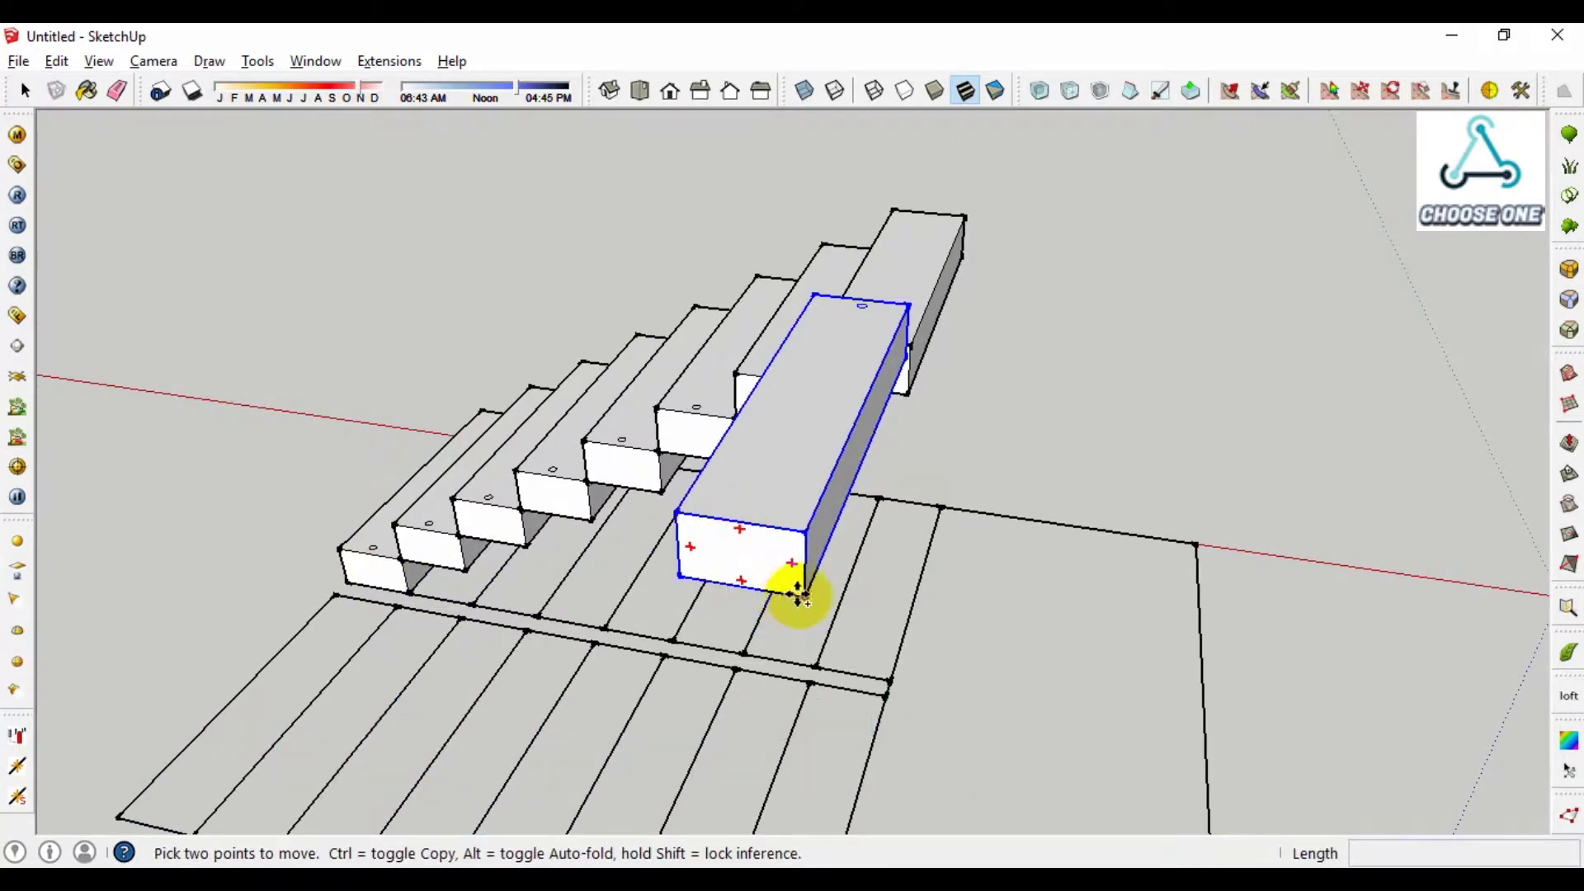
pyautogui.press('ctrl')
pyautogui.click(804, 596)
pyautogui.click(683, 503)
pyautogui.write('7')
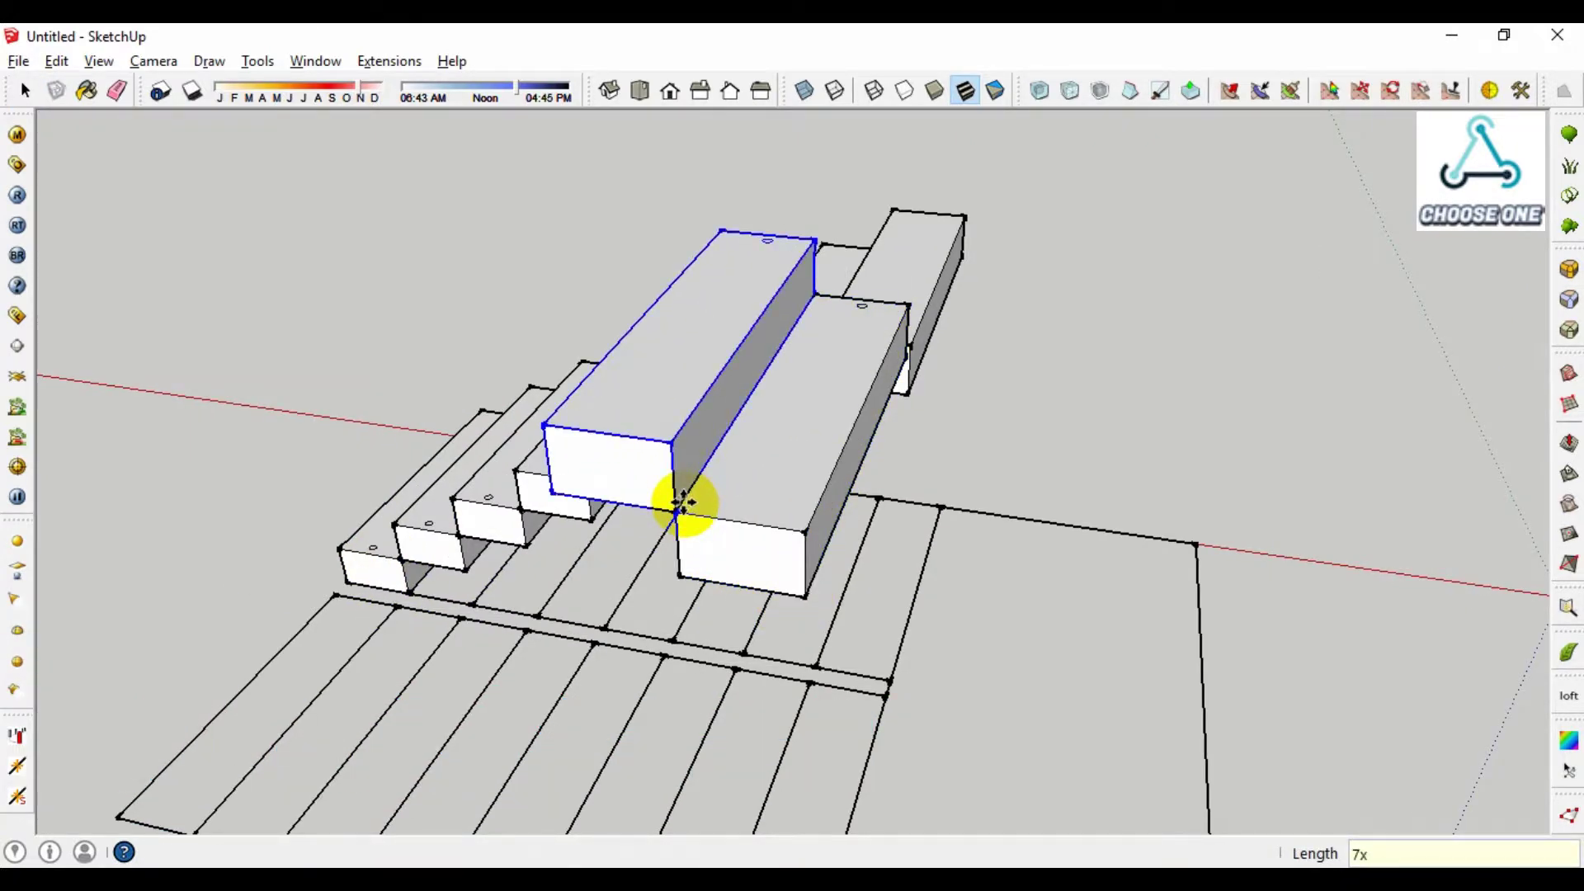
pyautogui.press('Return')
pyautogui.press('space')
pyautogui.moveTo(673, 505)
pyautogui.mouseDown(button='middle')
pyautogui.moveTo(609, 541)
pyautogui.moveTo(530, 417)
pyautogui.moveTo(1392, 337)
pyautogui.moveTo(1468, 512)
pyautogui.moveTo(633, 654)
pyautogui.moveTo(882, 418)
pyautogui.mouseUp(button='middle')
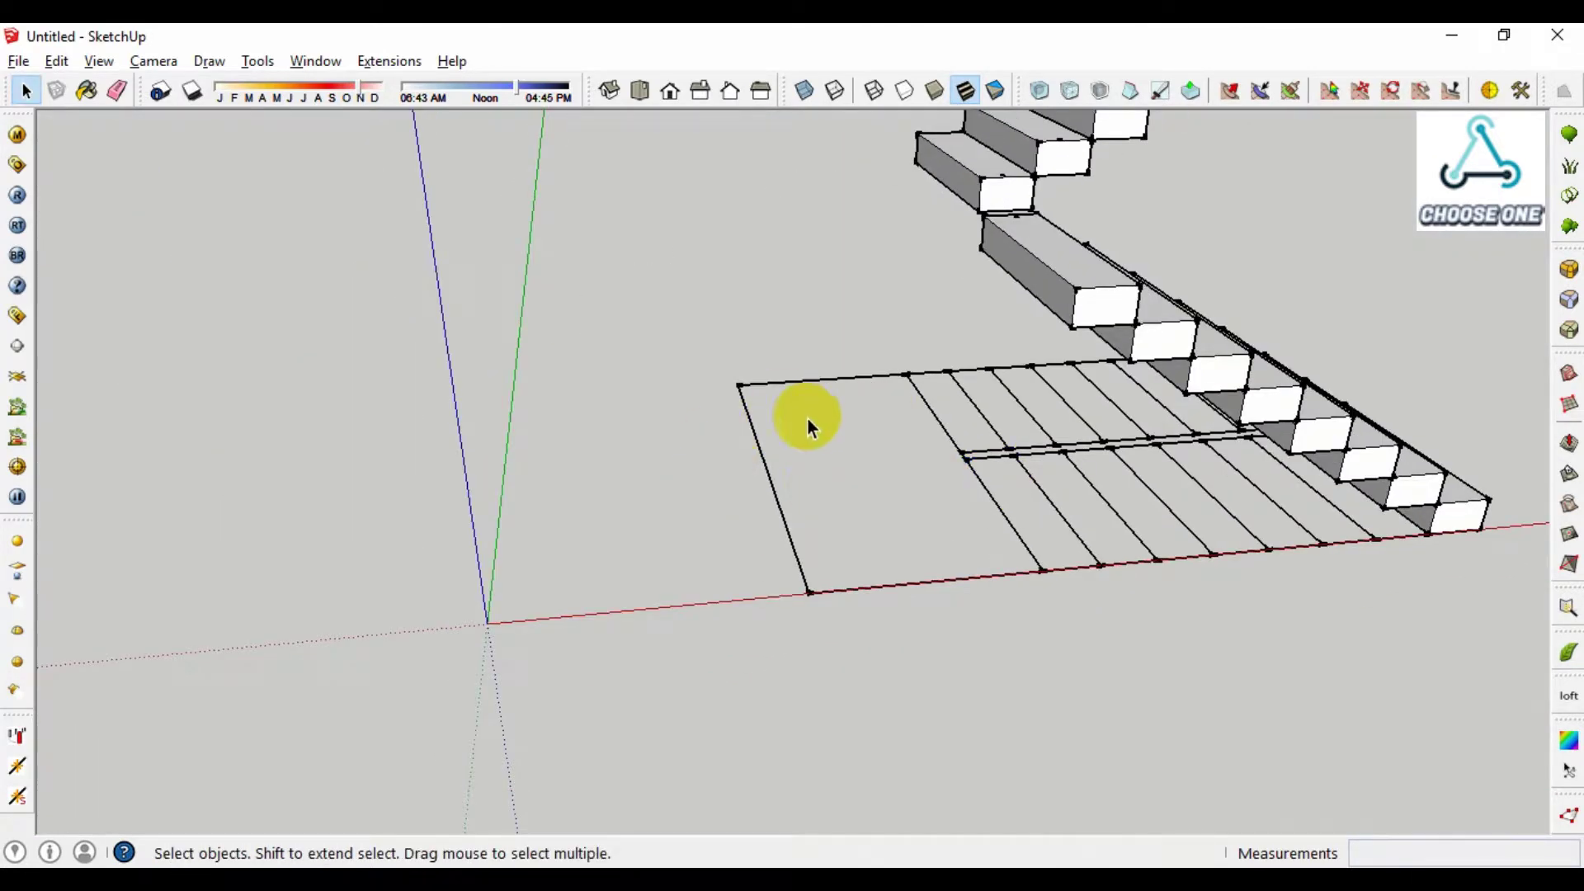
# - Draw a landing rectangle over the floor strip and lift it to the first flight's top
pyautogui.press('r')
pyautogui.click(738, 385)
pyautogui.click(1043, 569)
pyautogui.press('space')
pyautogui.click(996, 536)
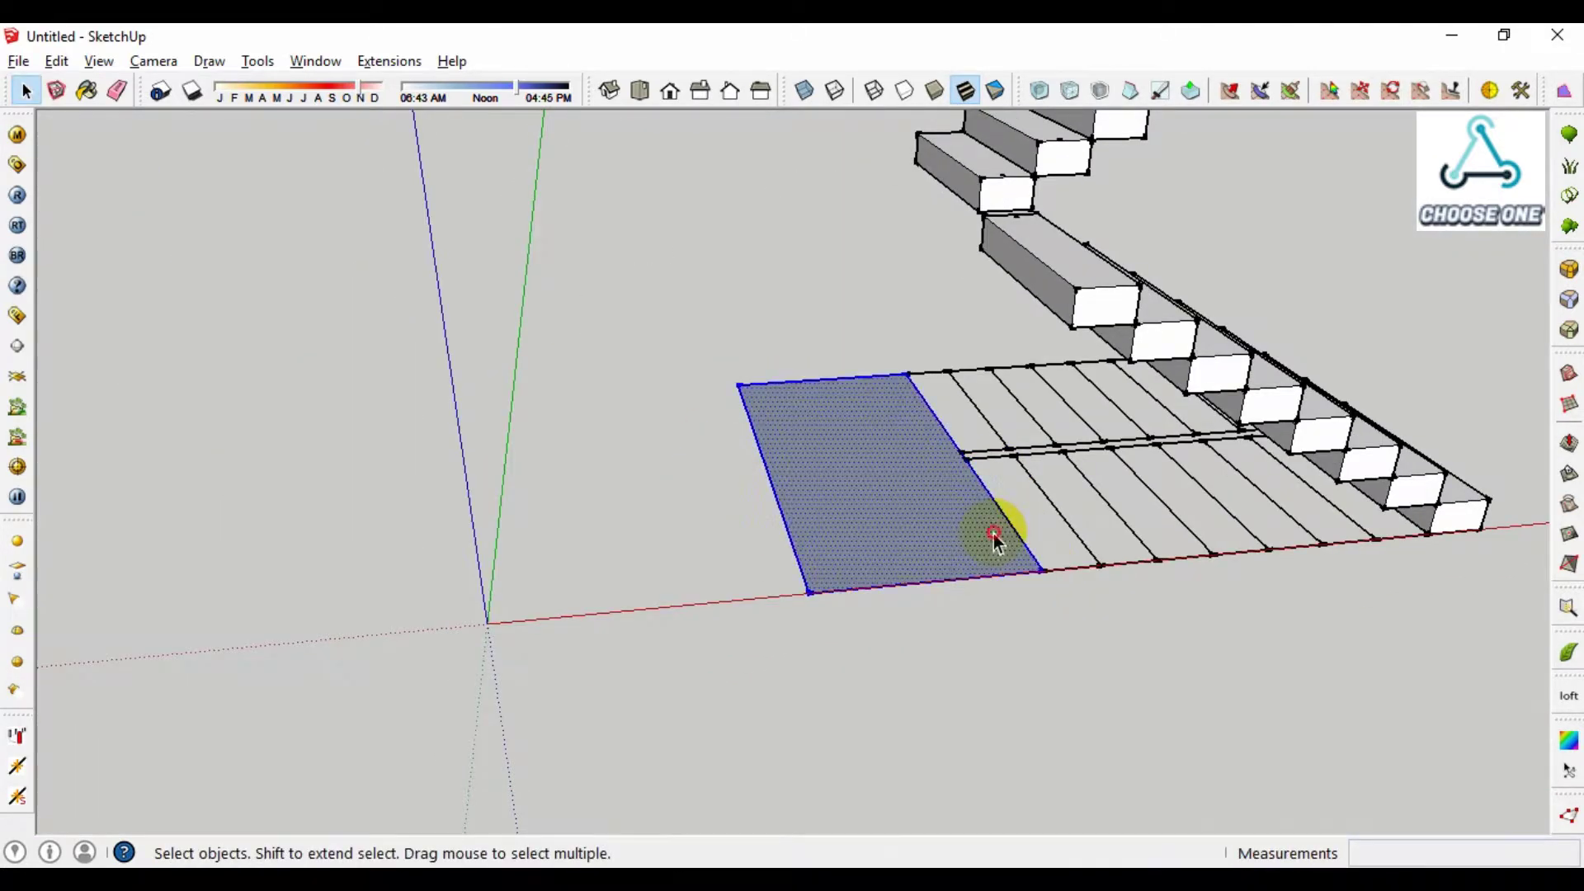
pyautogui.press('m')
pyautogui.moveTo(1041, 571); pyautogui.dragTo(1073, 290)
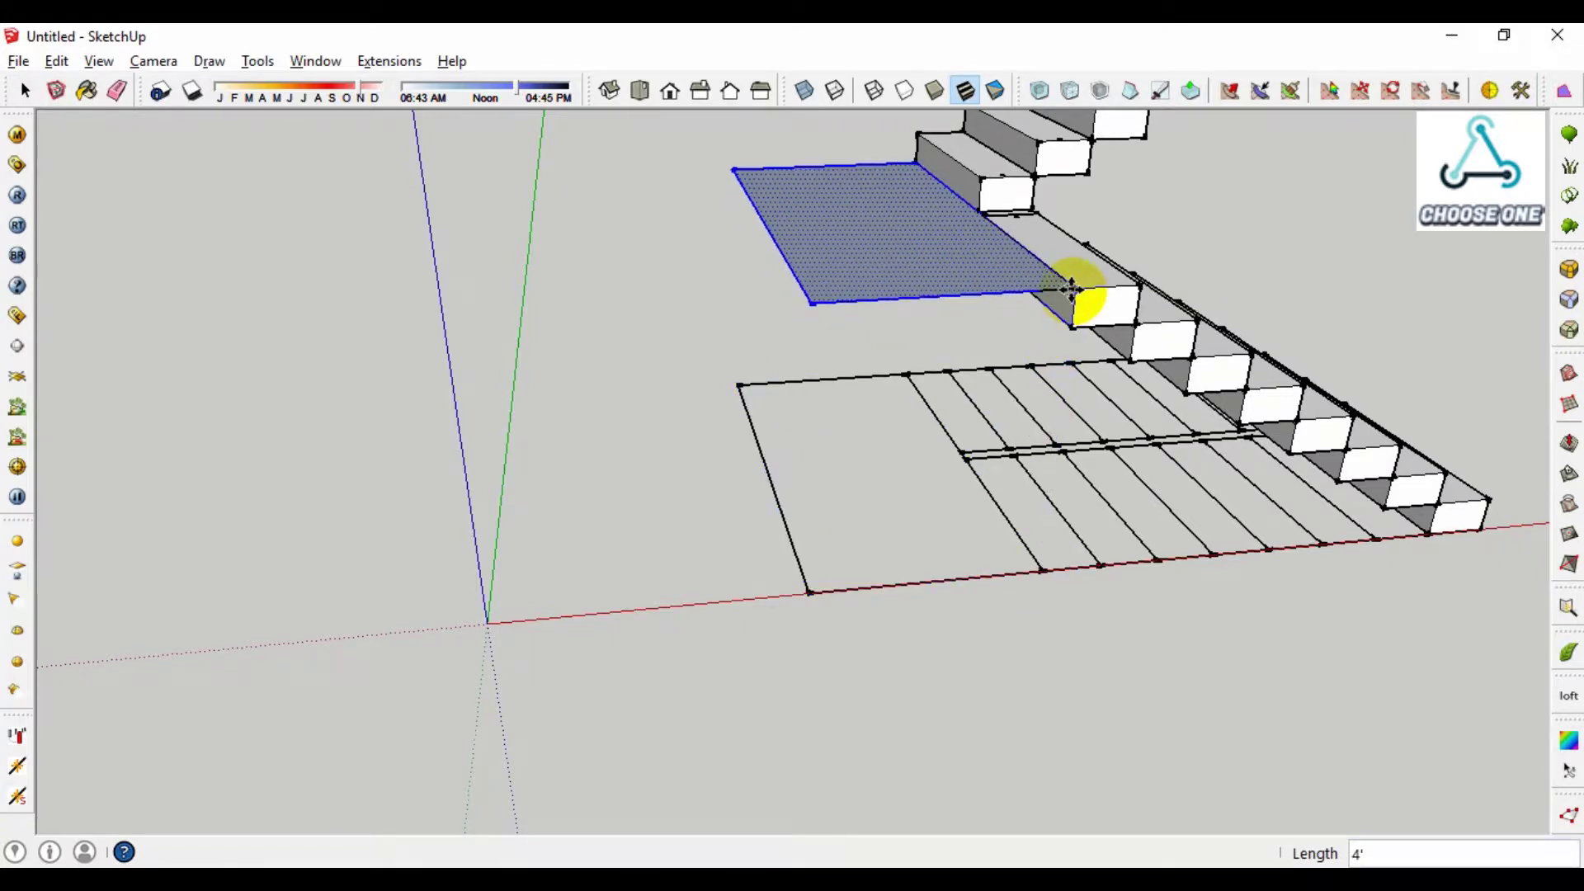
# - Push/Pull the landing face into a thick slab joining both flights
pyautogui.press('p')
pyautogui.click(1023, 297)
pyautogui.click(1073, 318)
pyautogui.press('space')
pyautogui.scroll(-2, 1071, 340)
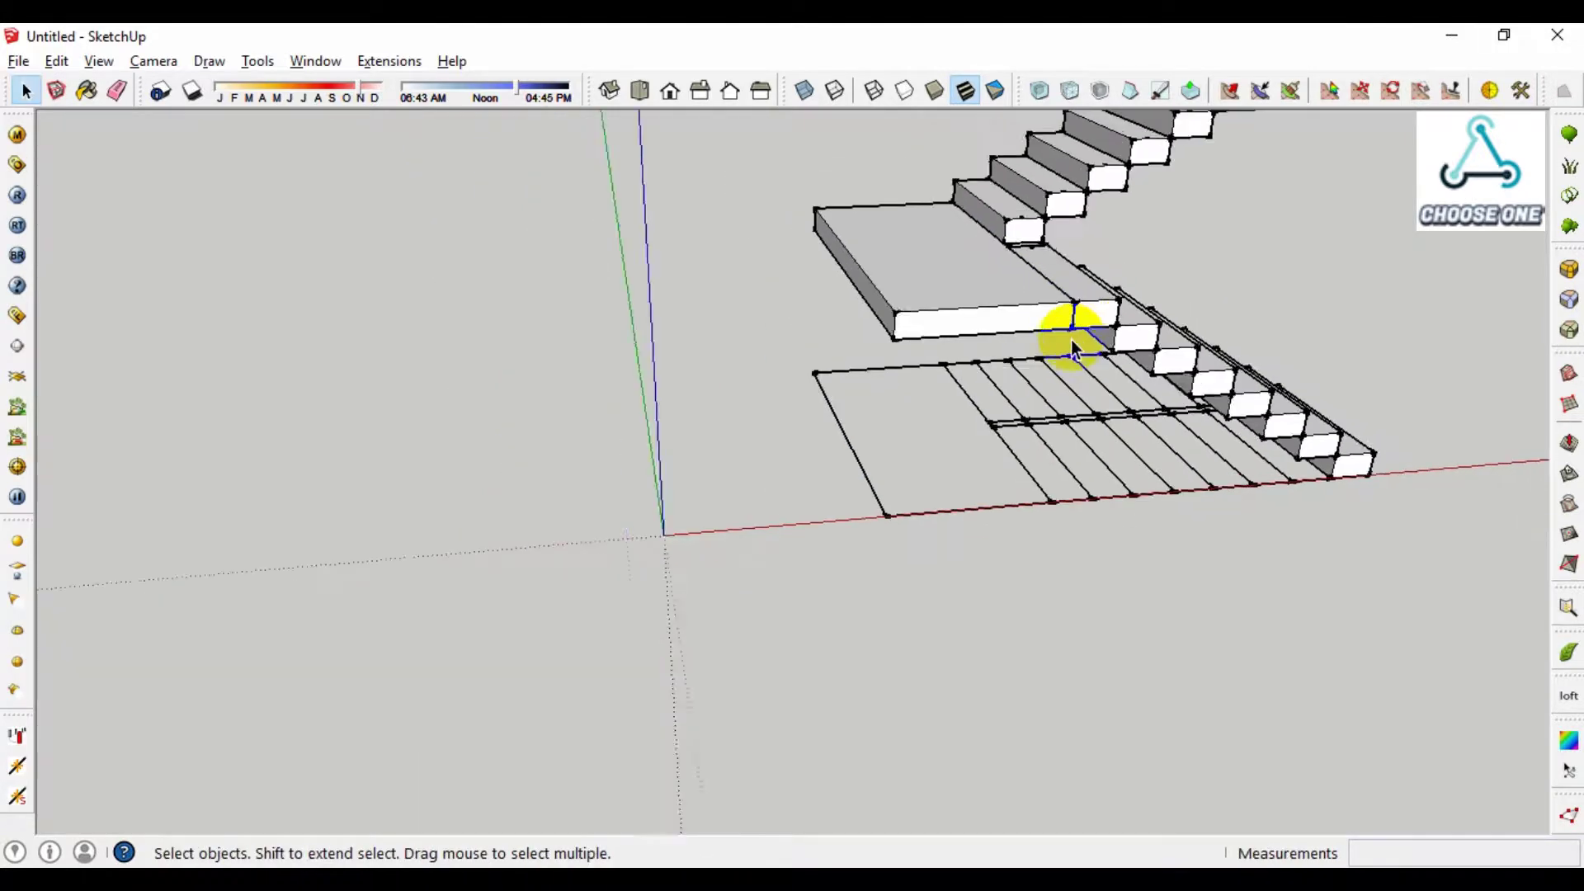
pyautogui.moveTo(1071, 340)
pyautogui.mouseDown(button='middle')
pyautogui.moveTo(814, 301)
pyautogui.moveTo(874, 322)
pyautogui.mouseUp(button='middle')
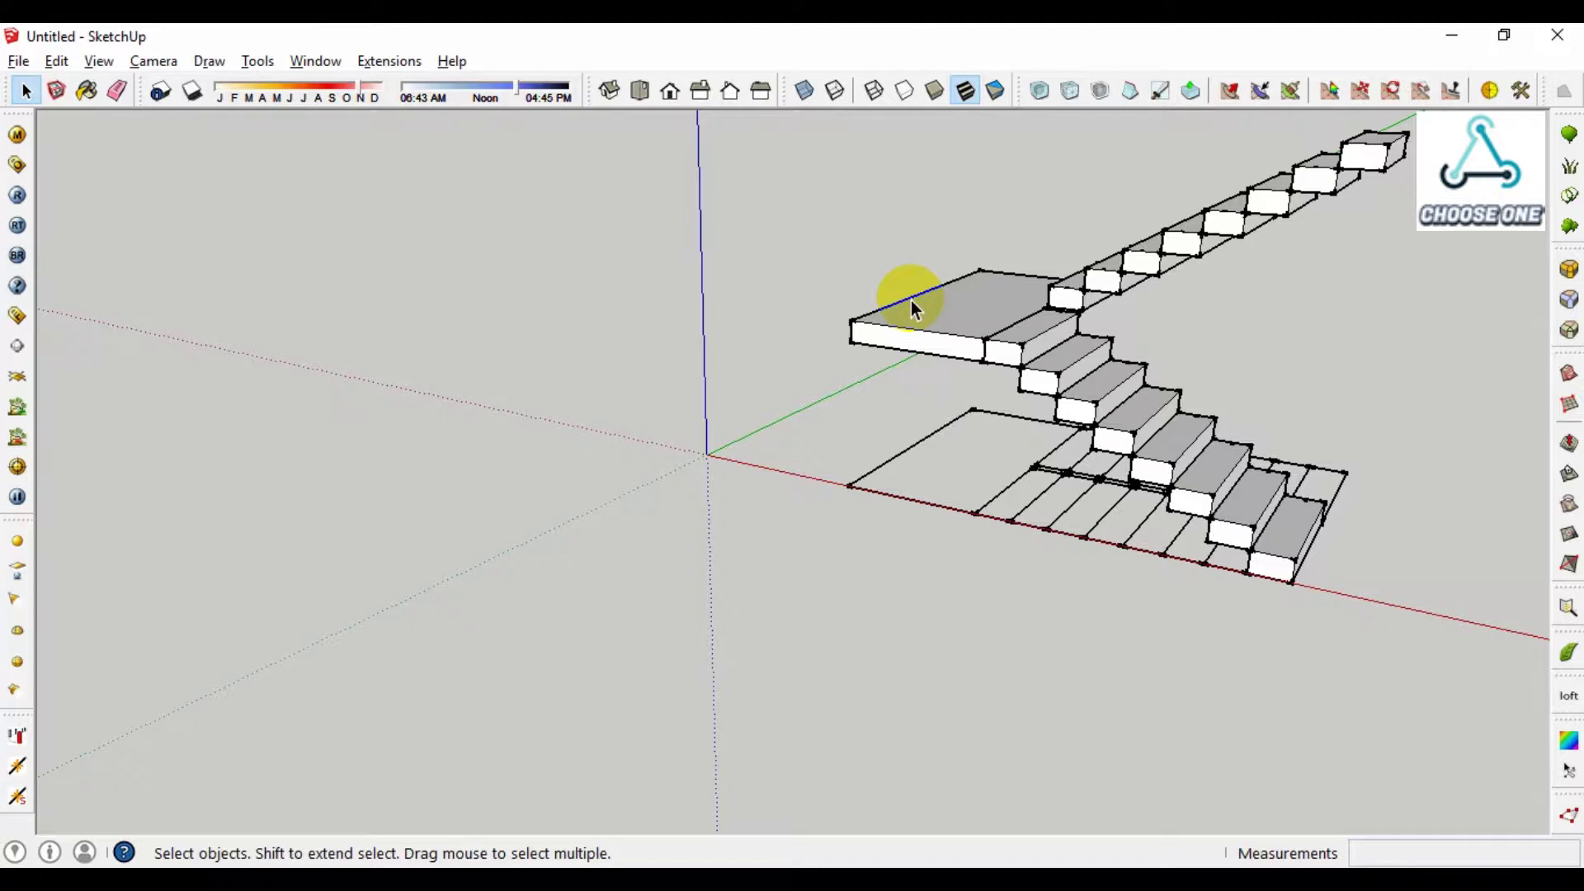
pyautogui.moveTo(911, 300)
pyautogui.mouseDown(button='middle')
pyautogui.moveTo(1051, 353)
pyautogui.moveTo(1165, 217)
pyautogui.mouseUp(button='middle')
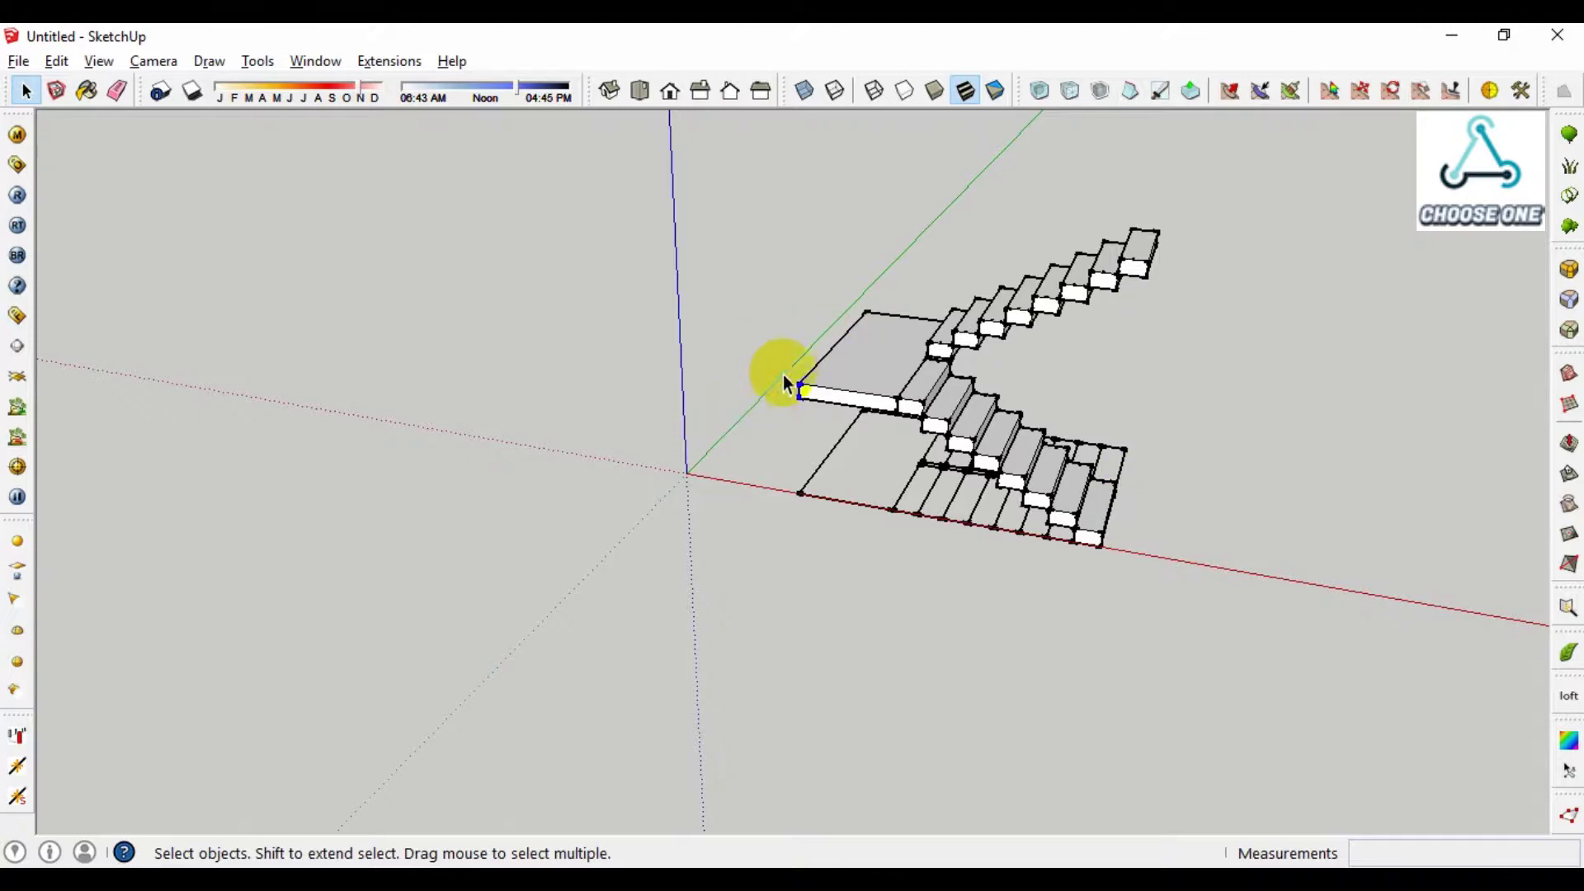
pyautogui.moveTo(817, 369)
pyautogui.mouseDown(button='middle')
pyautogui.moveTo(912, 187)
pyautogui.moveTo(891, 357)
pyautogui.moveTo(993, 339)
pyautogui.moveTo(548, 523)
pyautogui.moveTo(619, 431)
pyautogui.moveTo(594, 354)
pyautogui.moveTo(599, 283)
pyautogui.mouseUp(button='middle')
# - In the top step group, move its bottom edge down to slope the underside
pyautogui.scroll(3, 990, 342)
pyautogui.scroll(2, 594, 354)
pyautogui.doubleClick(627, 231)
pyautogui.scroll(2, 644, 239)
pyautogui.scroll(1, 652, 330)
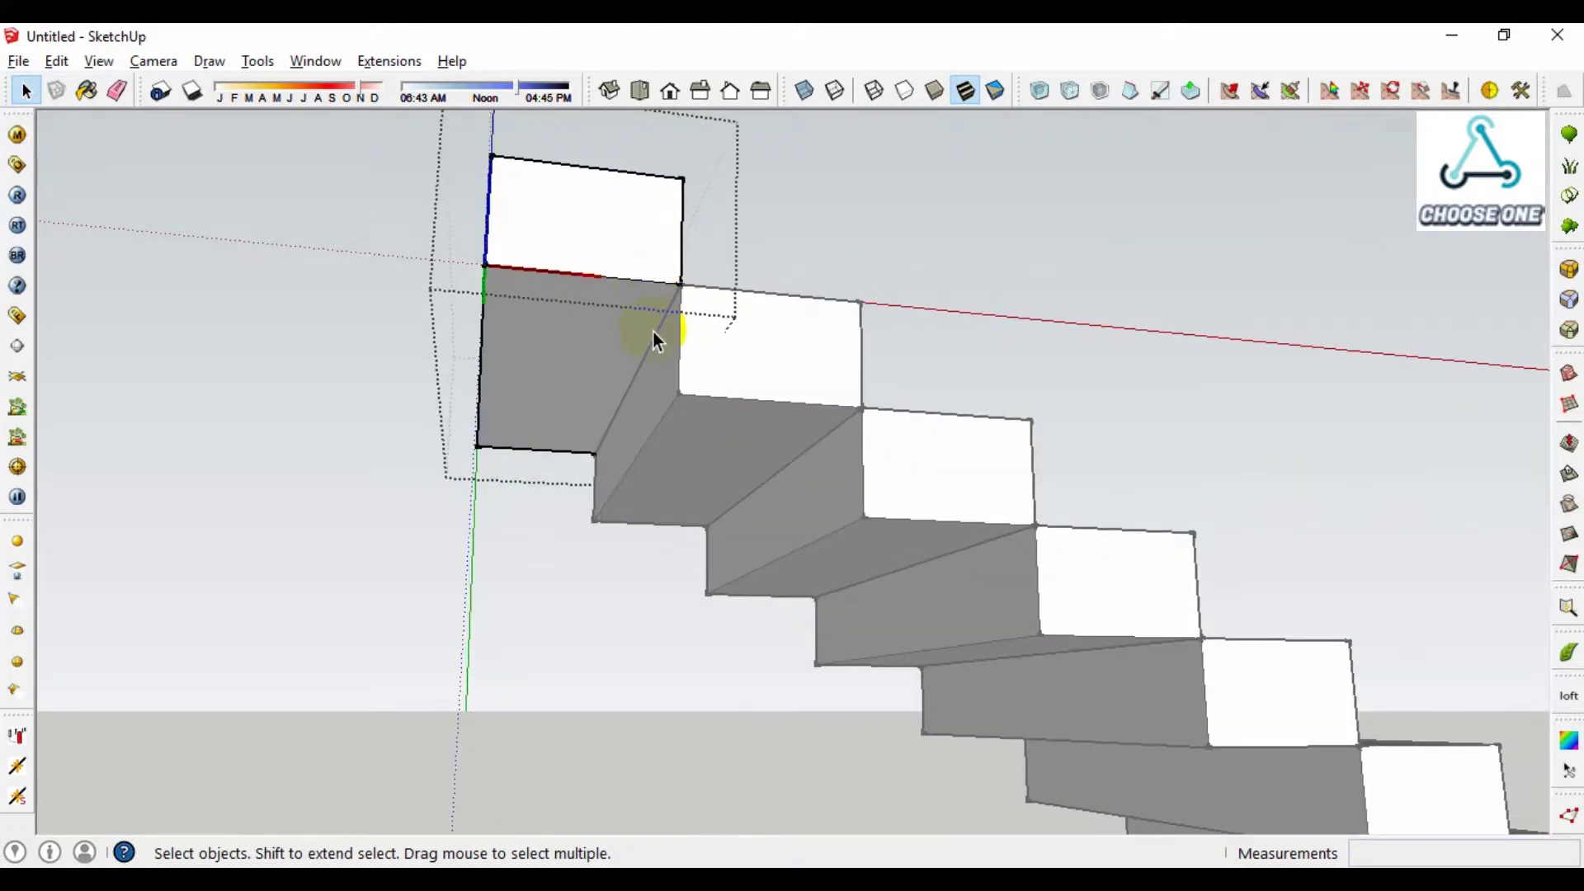
pyautogui.click(559, 441)
pyautogui.press('m')
pyautogui.click(694, 293)
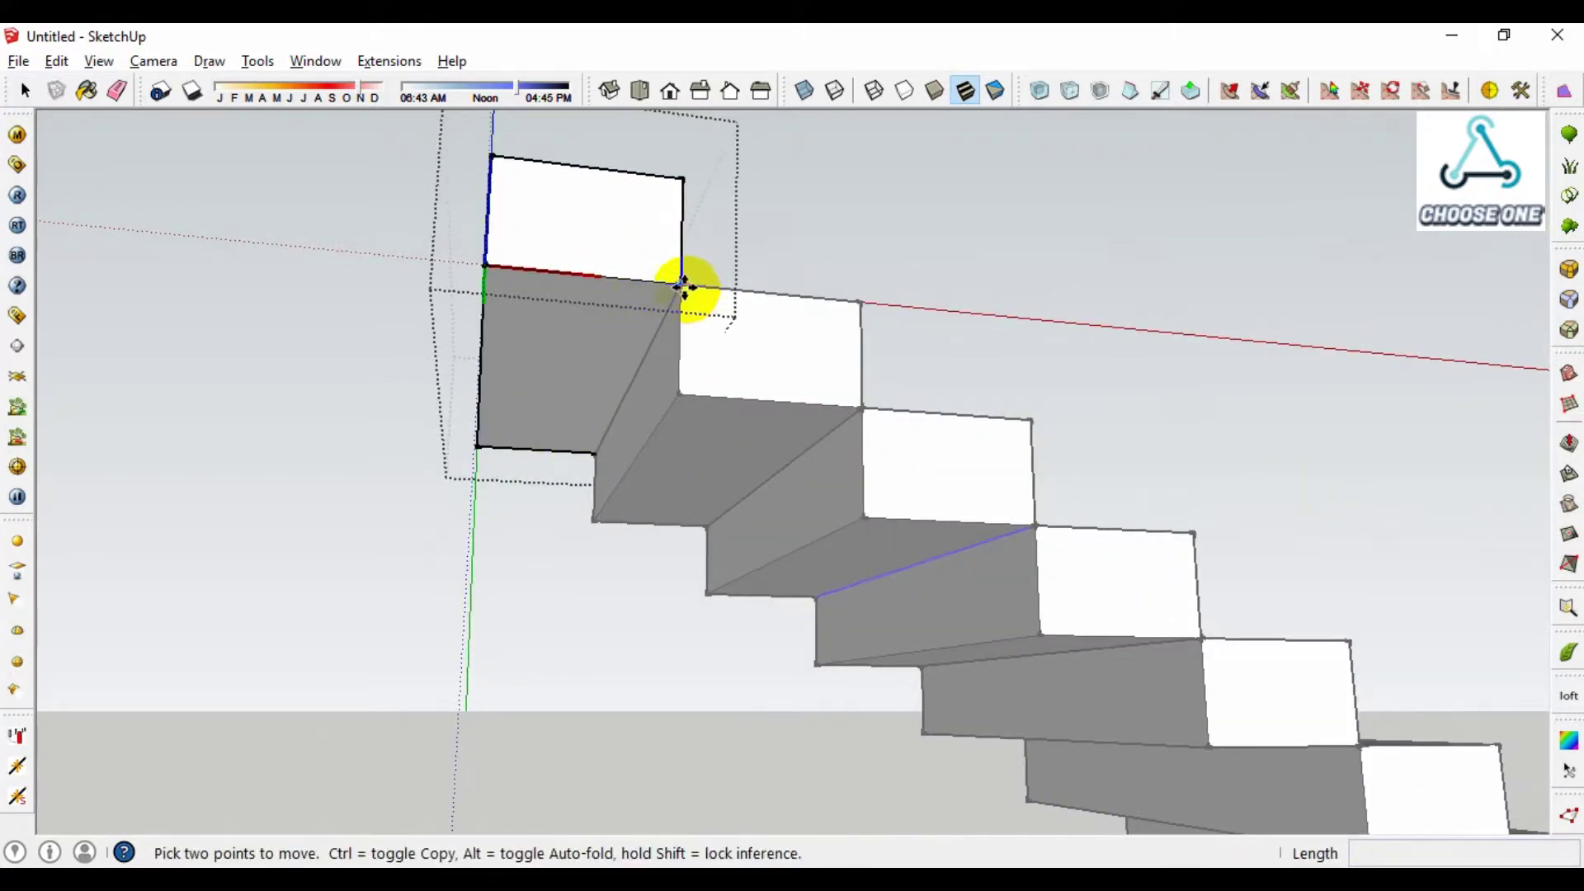
pyautogui.moveTo(683, 286); pyautogui.dragTo(672, 371)
pyautogui.press('space')
# - Reverse the faces of the baluster circle on the tread
pyautogui.moveTo(673, 375)
pyautogui.mouseDown(button='middle')
pyautogui.moveTo(710, 388)
pyautogui.moveTo(870, 612)
pyautogui.moveTo(825, 450)
pyautogui.moveTo(468, 522)
pyautogui.moveTo(663, 614)
pyautogui.moveTo(814, 620)
pyautogui.moveTo(447, 750)
pyautogui.moveTo(630, 823)
pyautogui.moveTo(543, 571)
pyautogui.moveTo(1414, 418)
pyautogui.mouseUp(button='middle')
pyautogui.scroll(3, 1082, 523)
pyautogui.scroll(3, 1054, 477)
pyautogui.moveTo(1053, 477)
pyautogui.mouseDown(button='middle')
pyautogui.moveTo(998, 434)
pyautogui.moveTo(1262, 460)
pyautogui.moveTo(1107, 471)
pyautogui.mouseUp(button='middle')
pyautogui.scroll(3, 1028, 502)
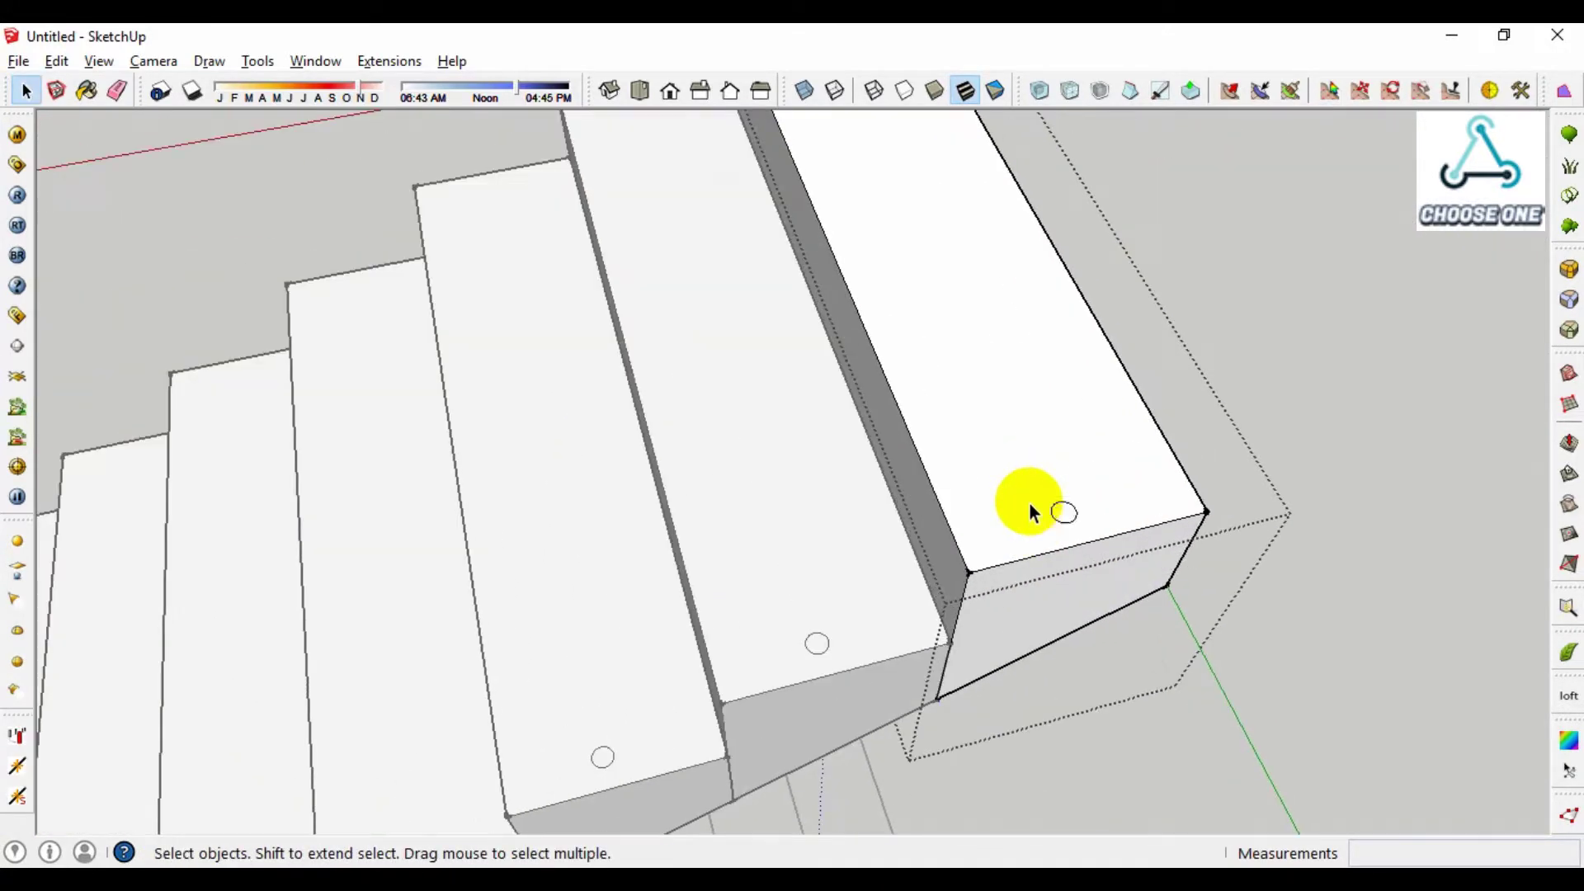
pyautogui.rightClick(1065, 515)
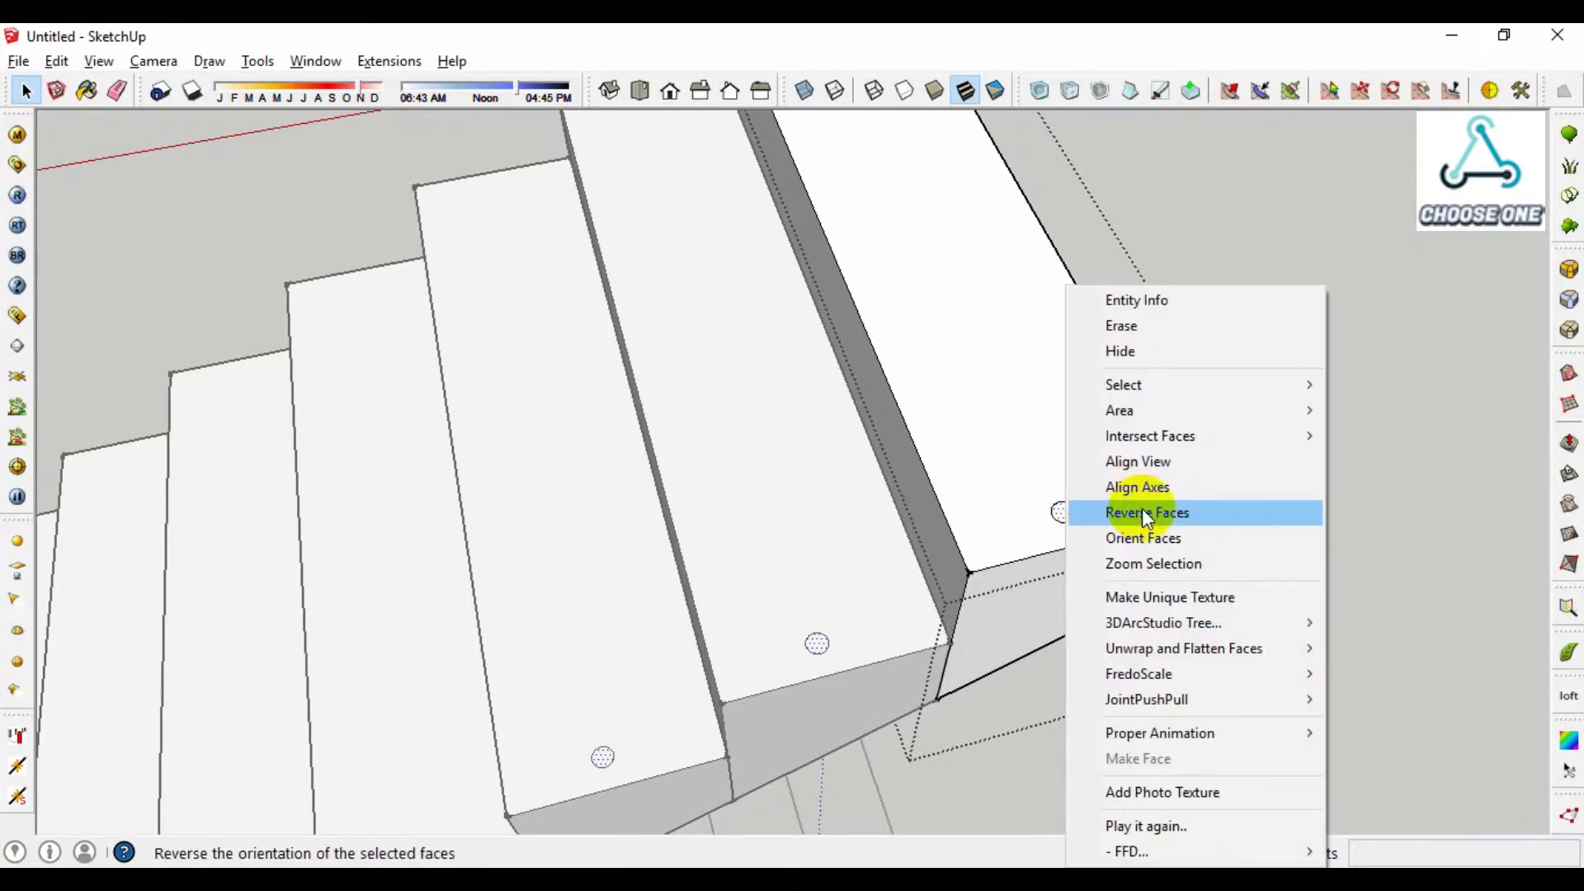
pyautogui.click(1147, 516)
pyautogui.scroll(-2, 1031, 520)
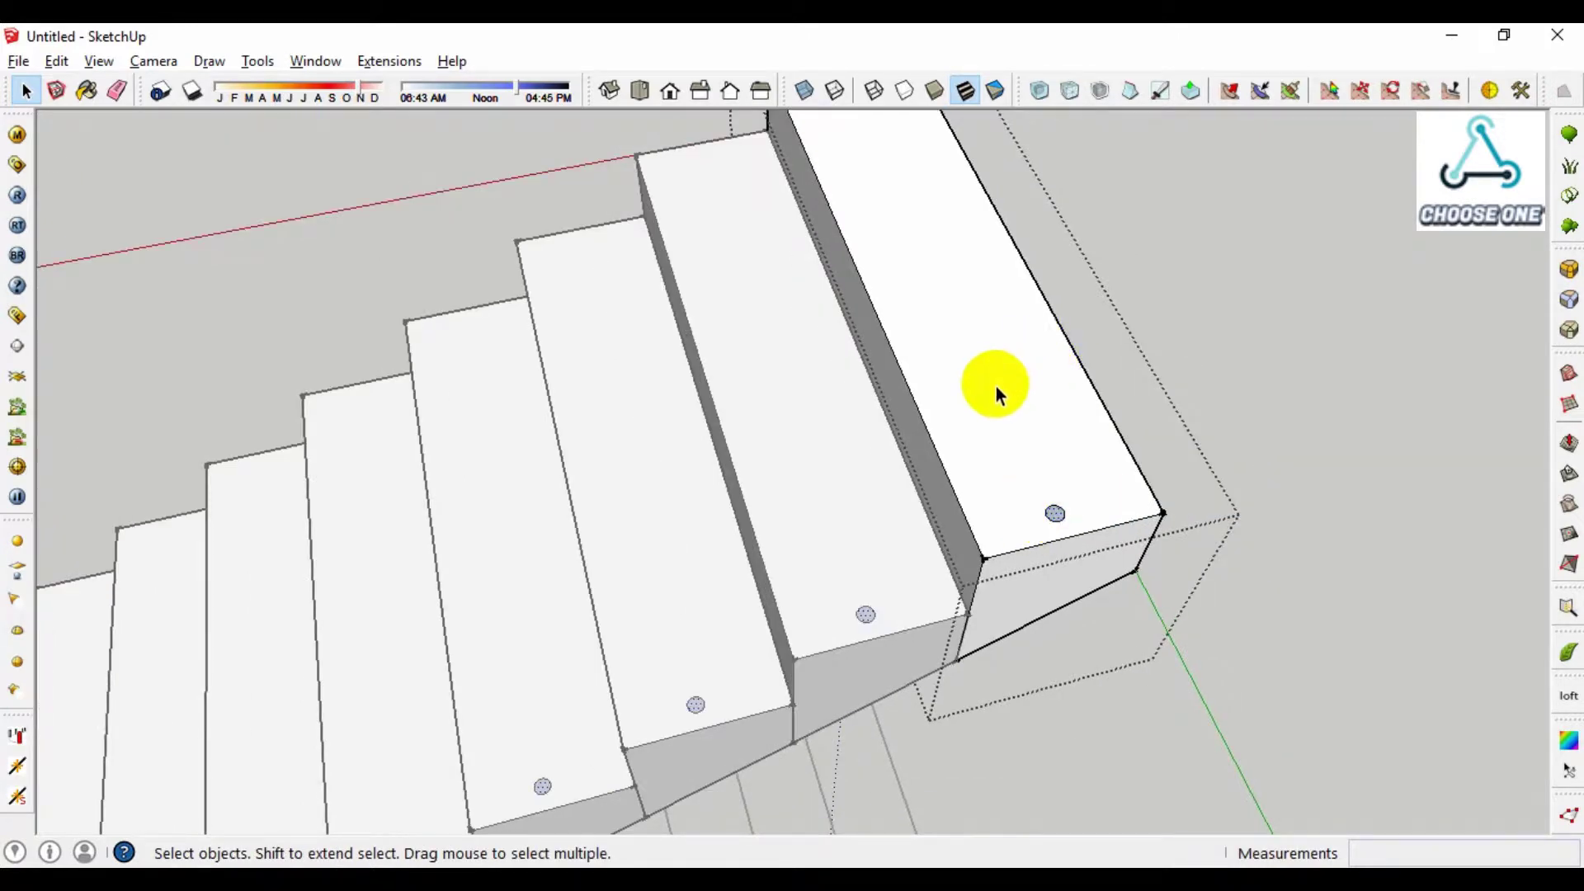
pyautogui.moveTo(996, 386); pyautogui.dragTo(1030, 536, button='middle')
# - Draw a vertical baluster line up from the circle on the tread
pyautogui.scroll(2, 1033, 528)
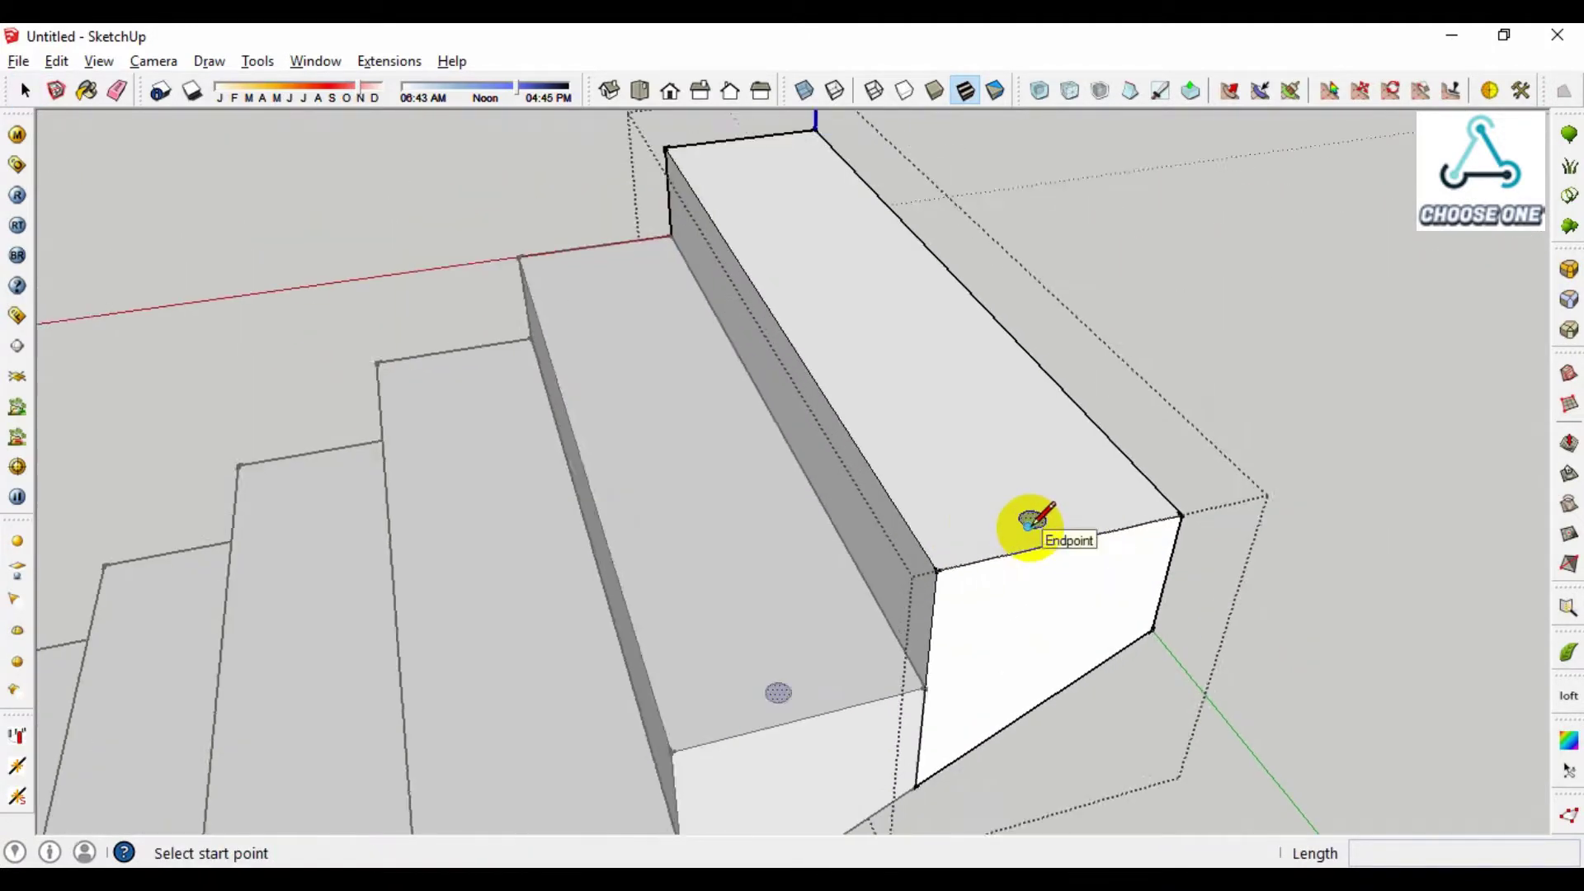
pyautogui.scroll(2, 1025, 523)
pyautogui.scroll(3, 1018, 516)
pyautogui.click(1061, 500)
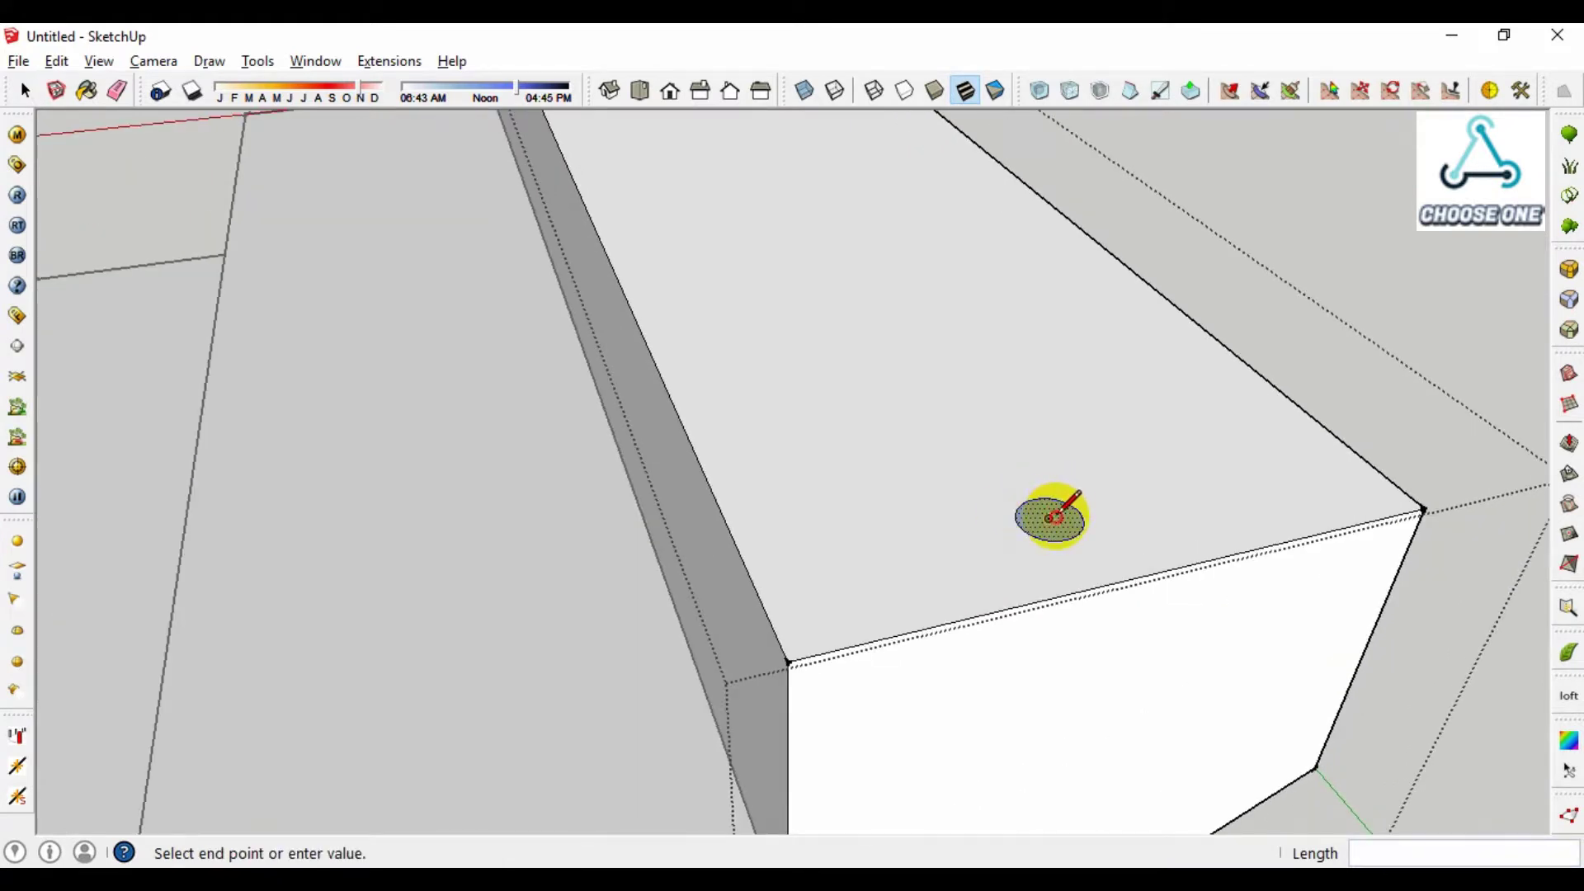
pyautogui.scroll(-3, 1046, 528)
pyautogui.scroll(-3, 1033, 495)
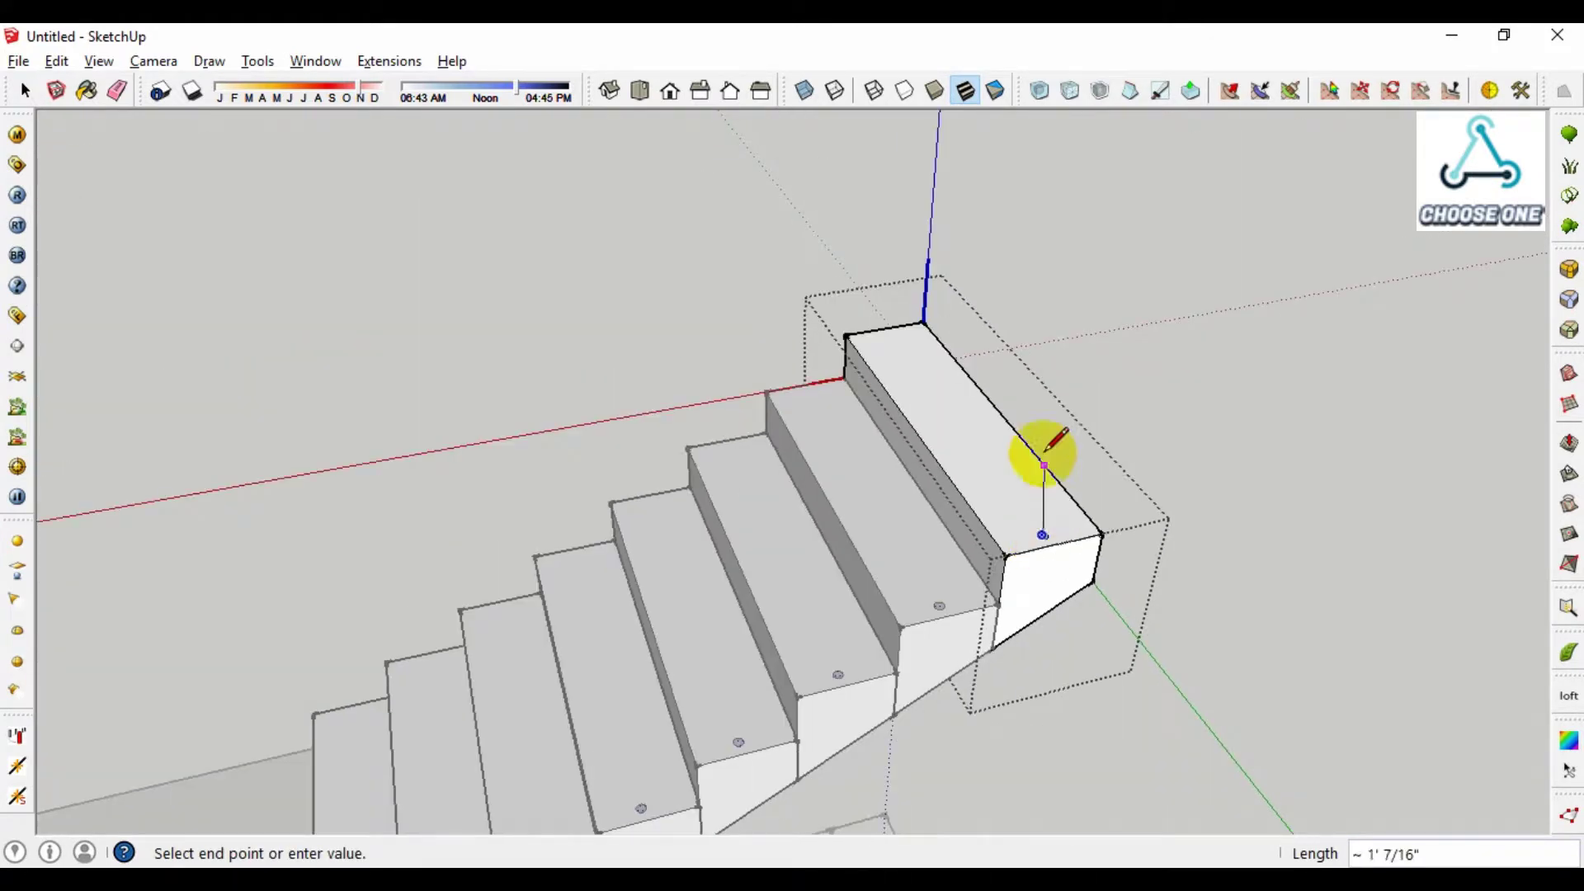
pyautogui.click(1078, 329)
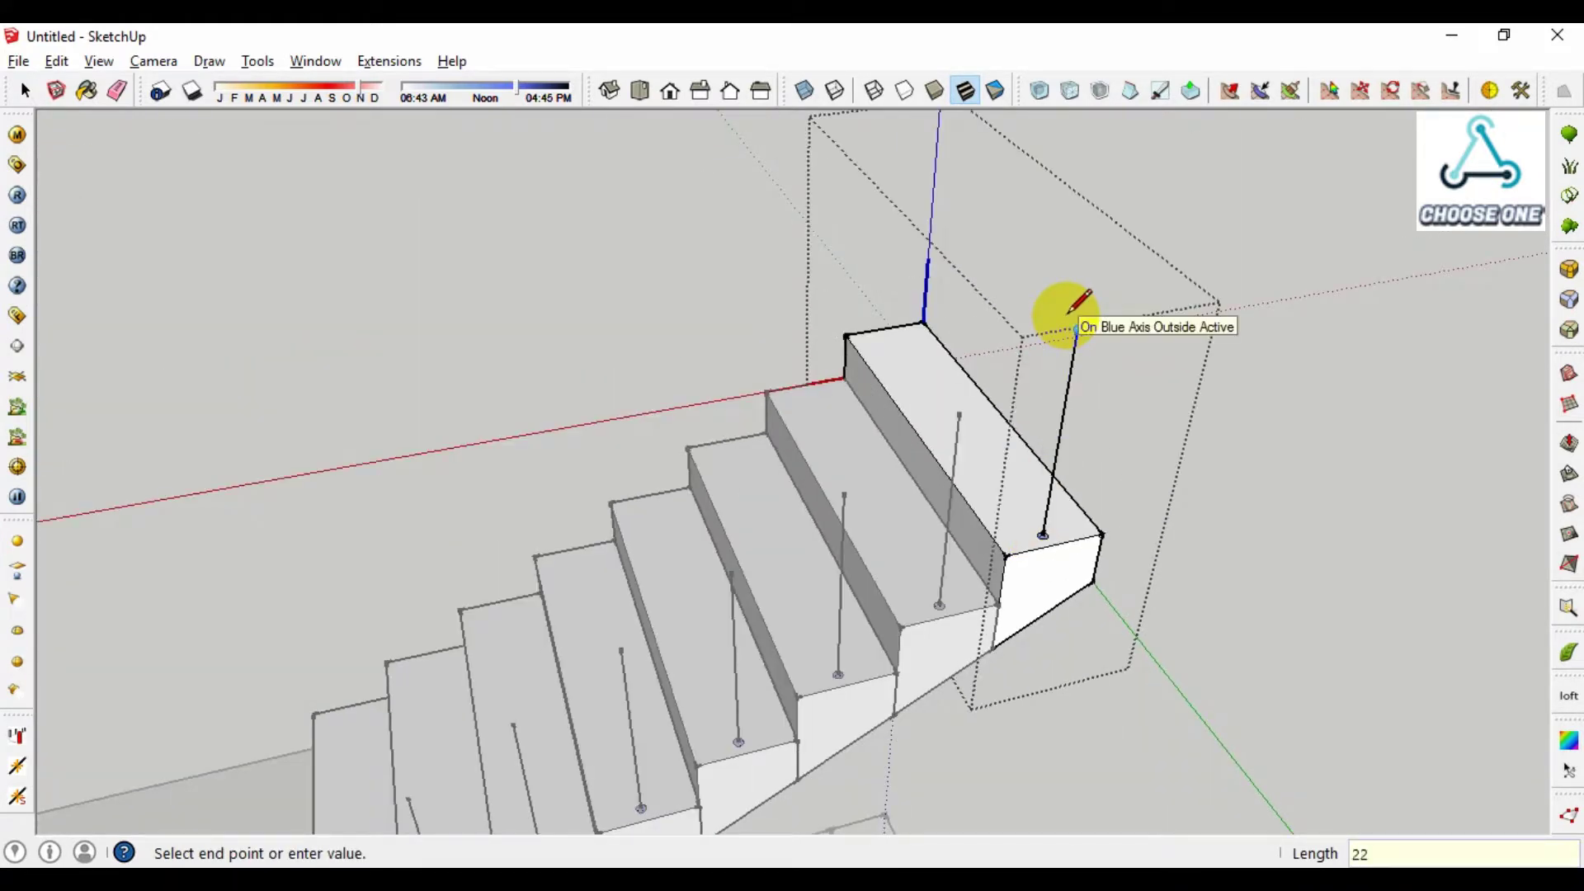
# - Draw the sloping handrail line between the post tops, redoing a misplaced first attempt
pyautogui.click(961, 408)
pyautogui.hotkey('ctrl', 'z')
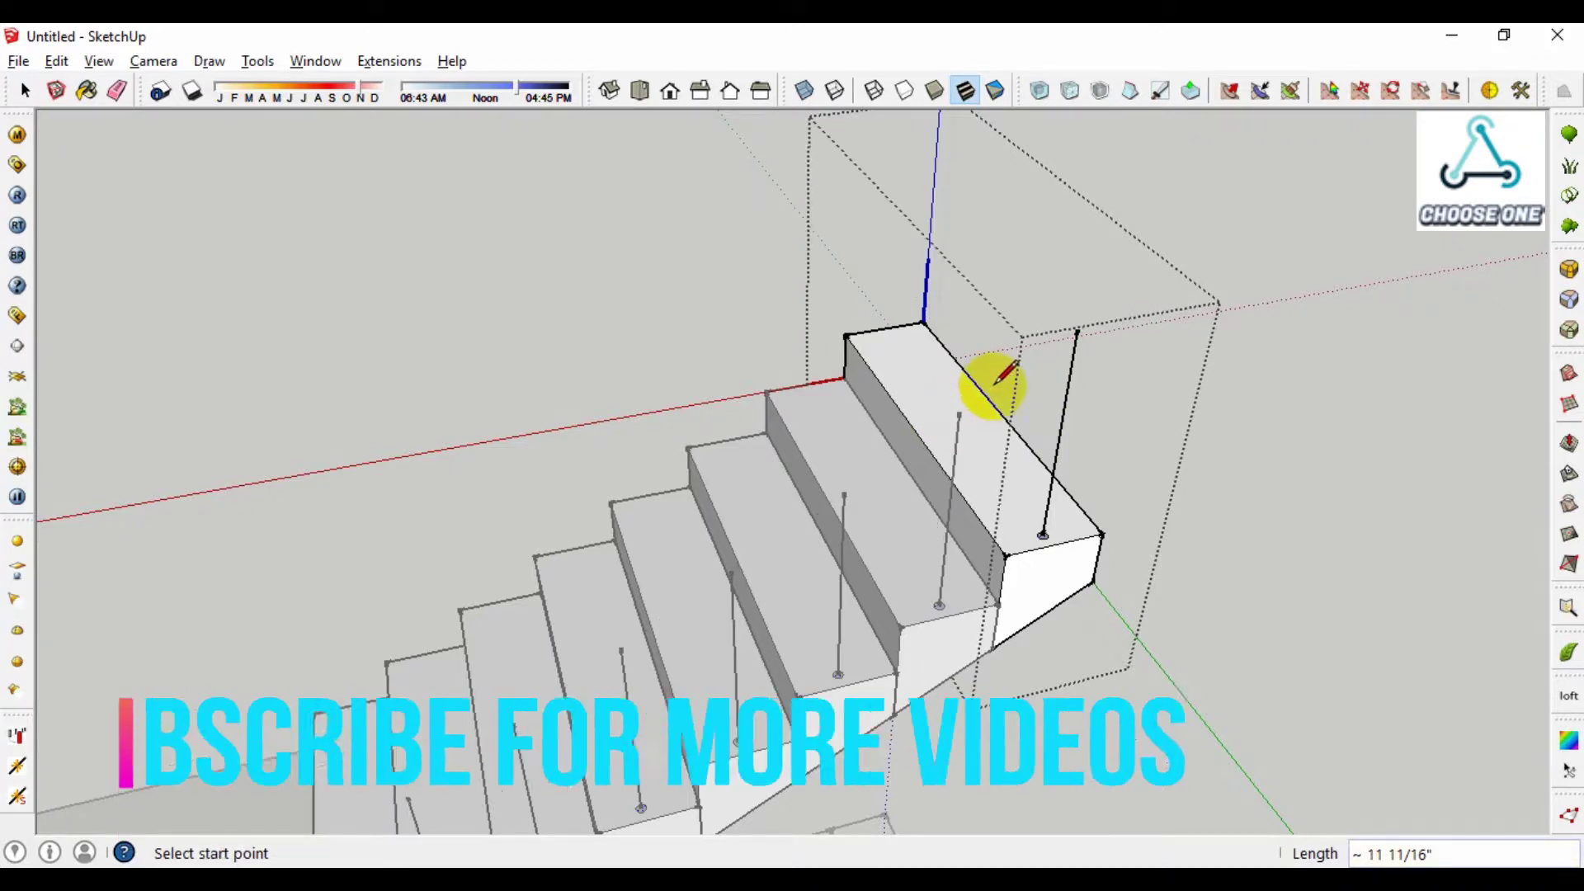
pyautogui.click(1078, 329)
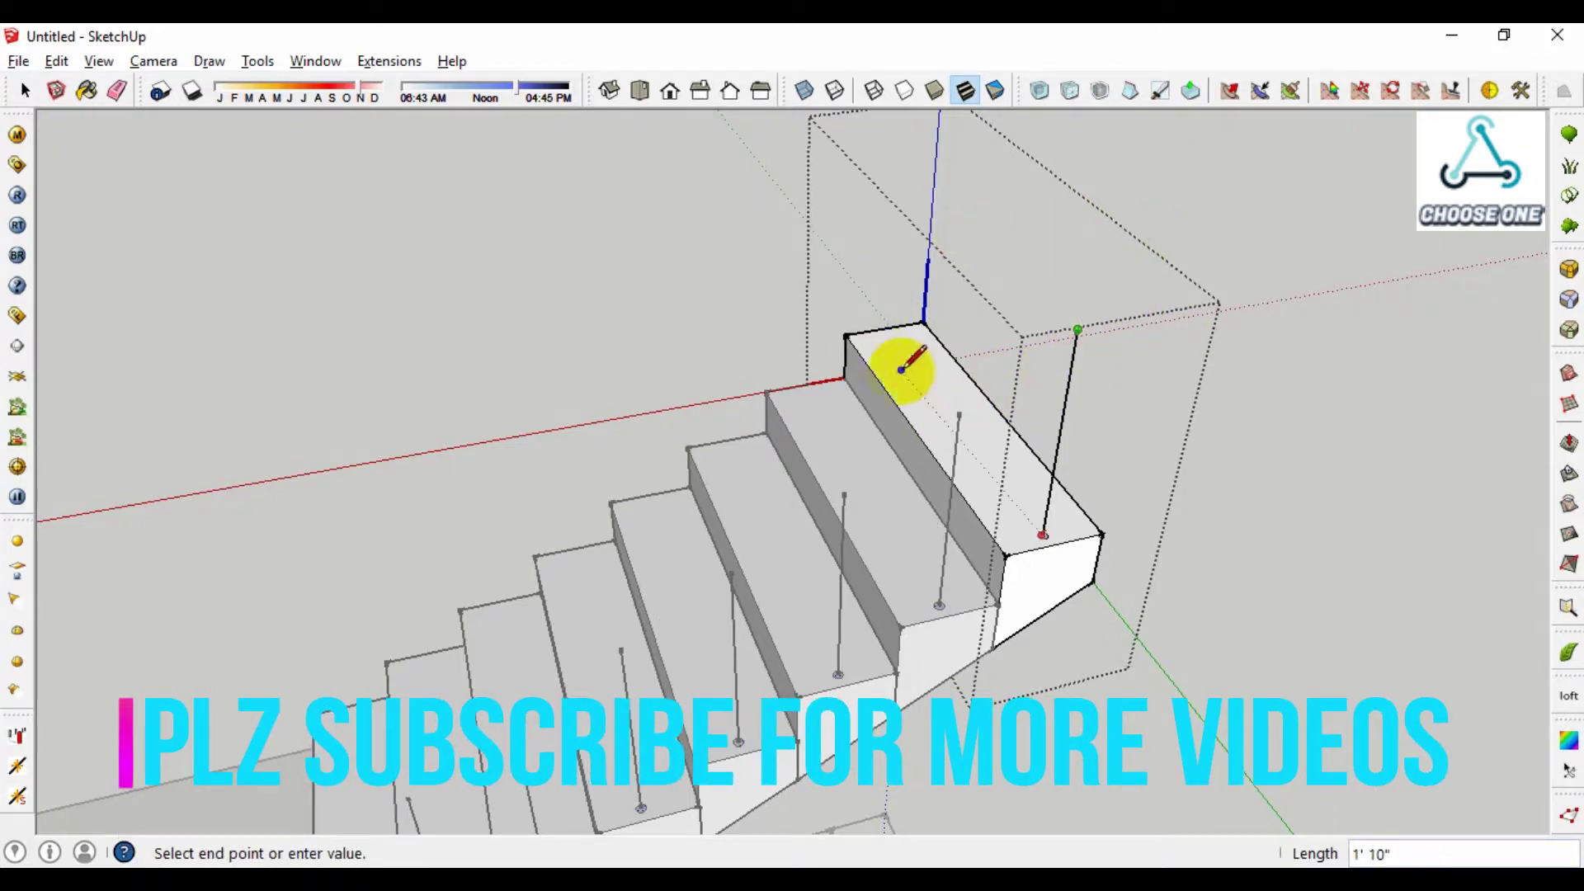
pyautogui.click(961, 410)
pyautogui.press('space')
# - Extrude the post base circle into a round tubular baluster, repeating the previous Push/Pull
pyautogui.scroll(-3, 966, 413)
pyautogui.moveTo(967, 414); pyautogui.dragTo(1020, 372, button='middle')
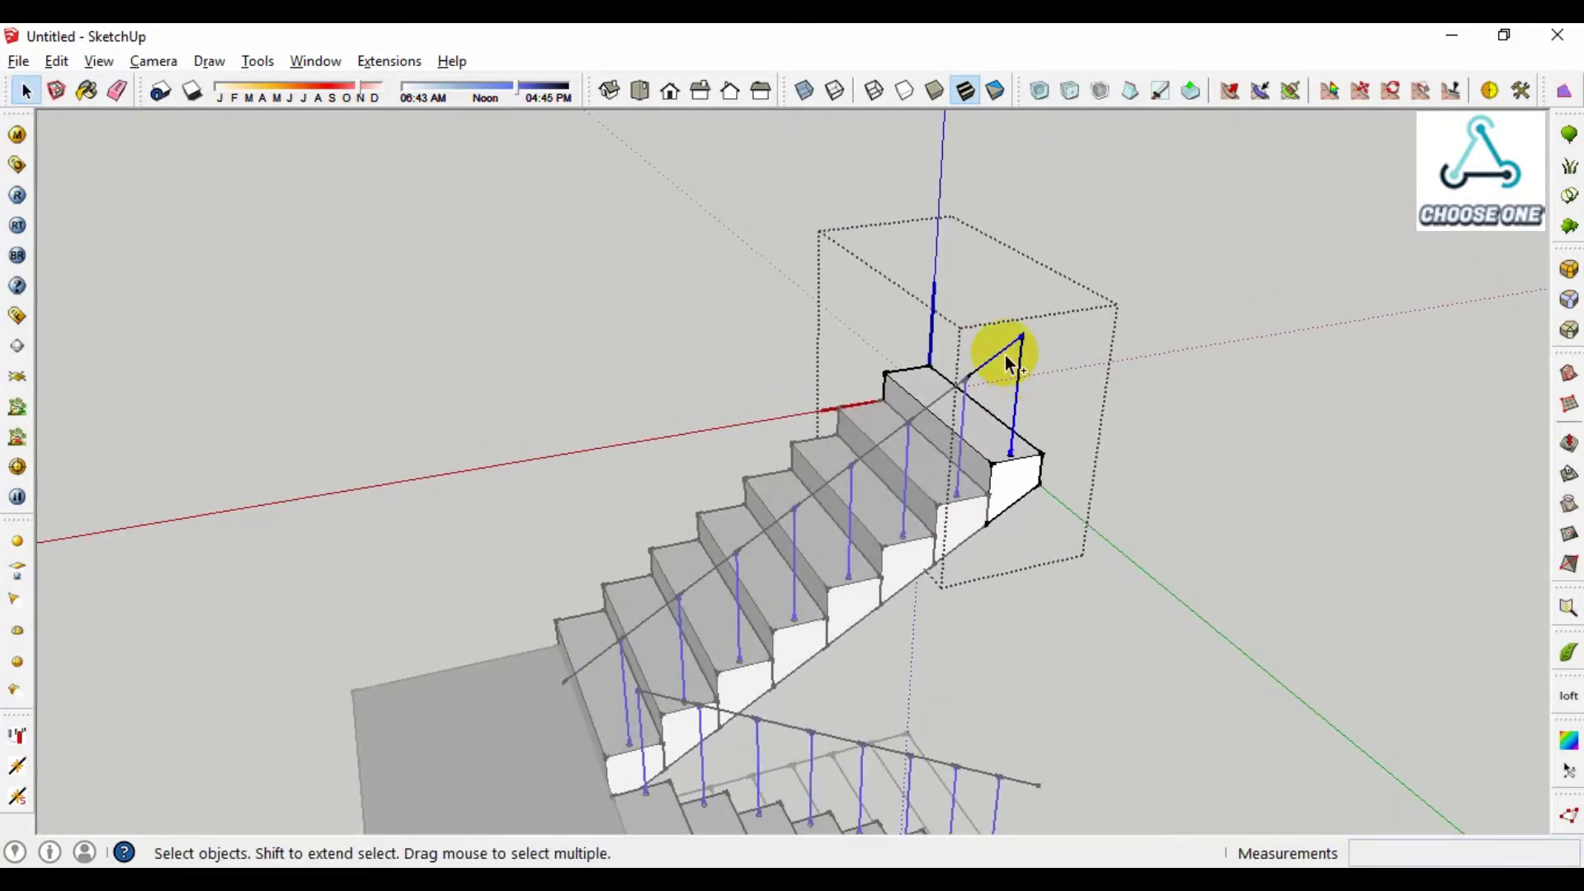
pyautogui.scroll(2, 1023, 429)
pyautogui.scroll(3, 1031, 495)
pyautogui.scroll(2, 1024, 495)
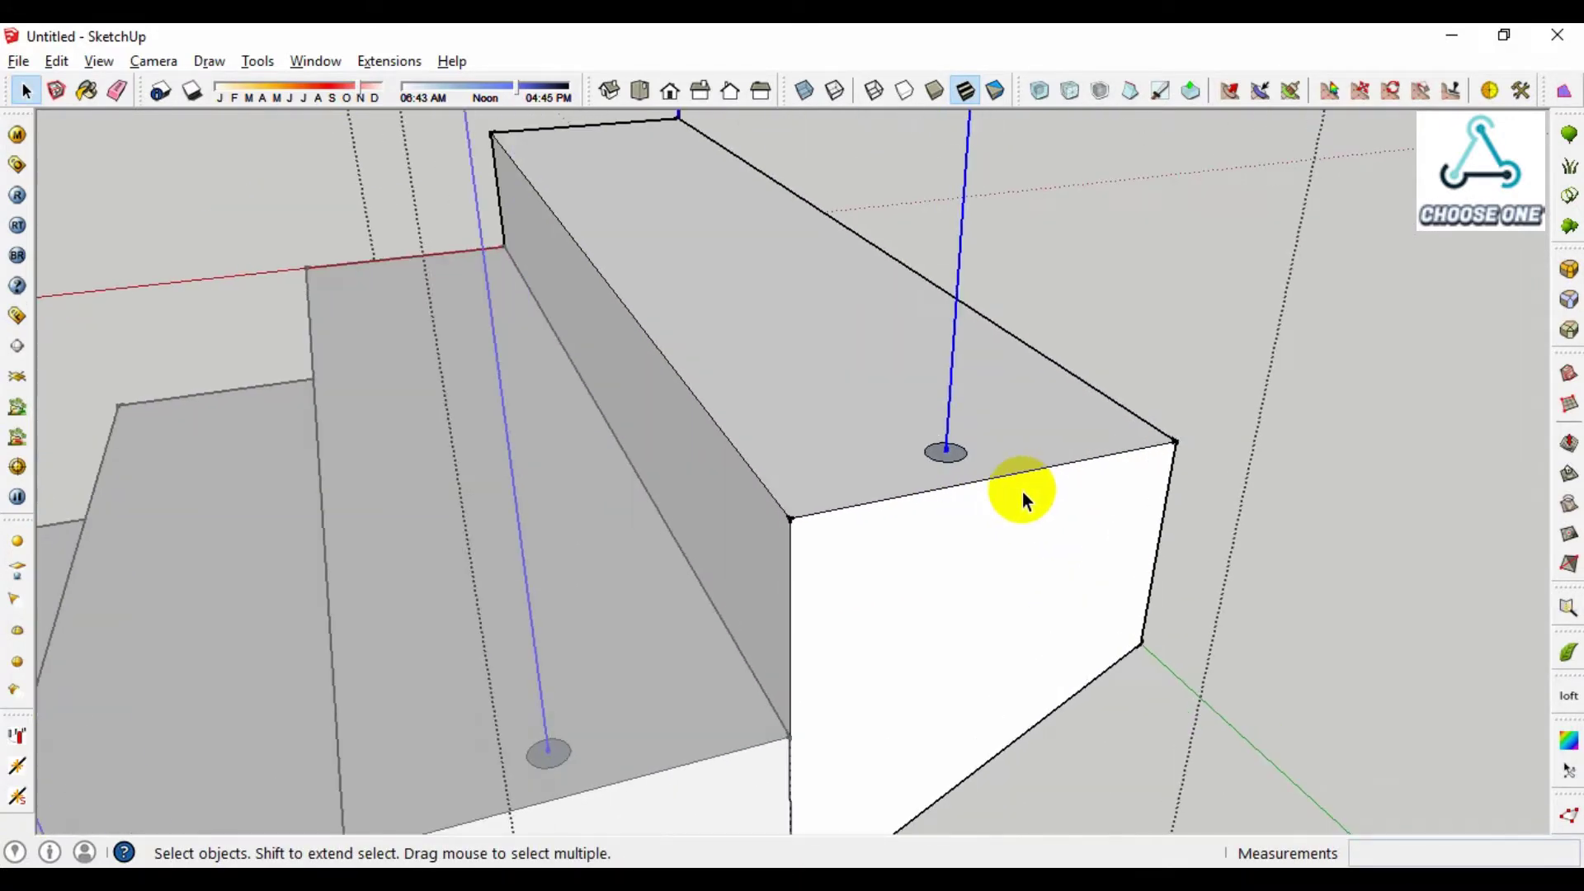
pyautogui.scroll(2, 1021, 488)
pyautogui.moveTo(1021, 489)
pyautogui.mouseDown(button='middle')
pyautogui.moveTo(982, 470)
pyautogui.moveTo(977, 542)
pyautogui.mouseUp(button='middle')
pyautogui.press('p')
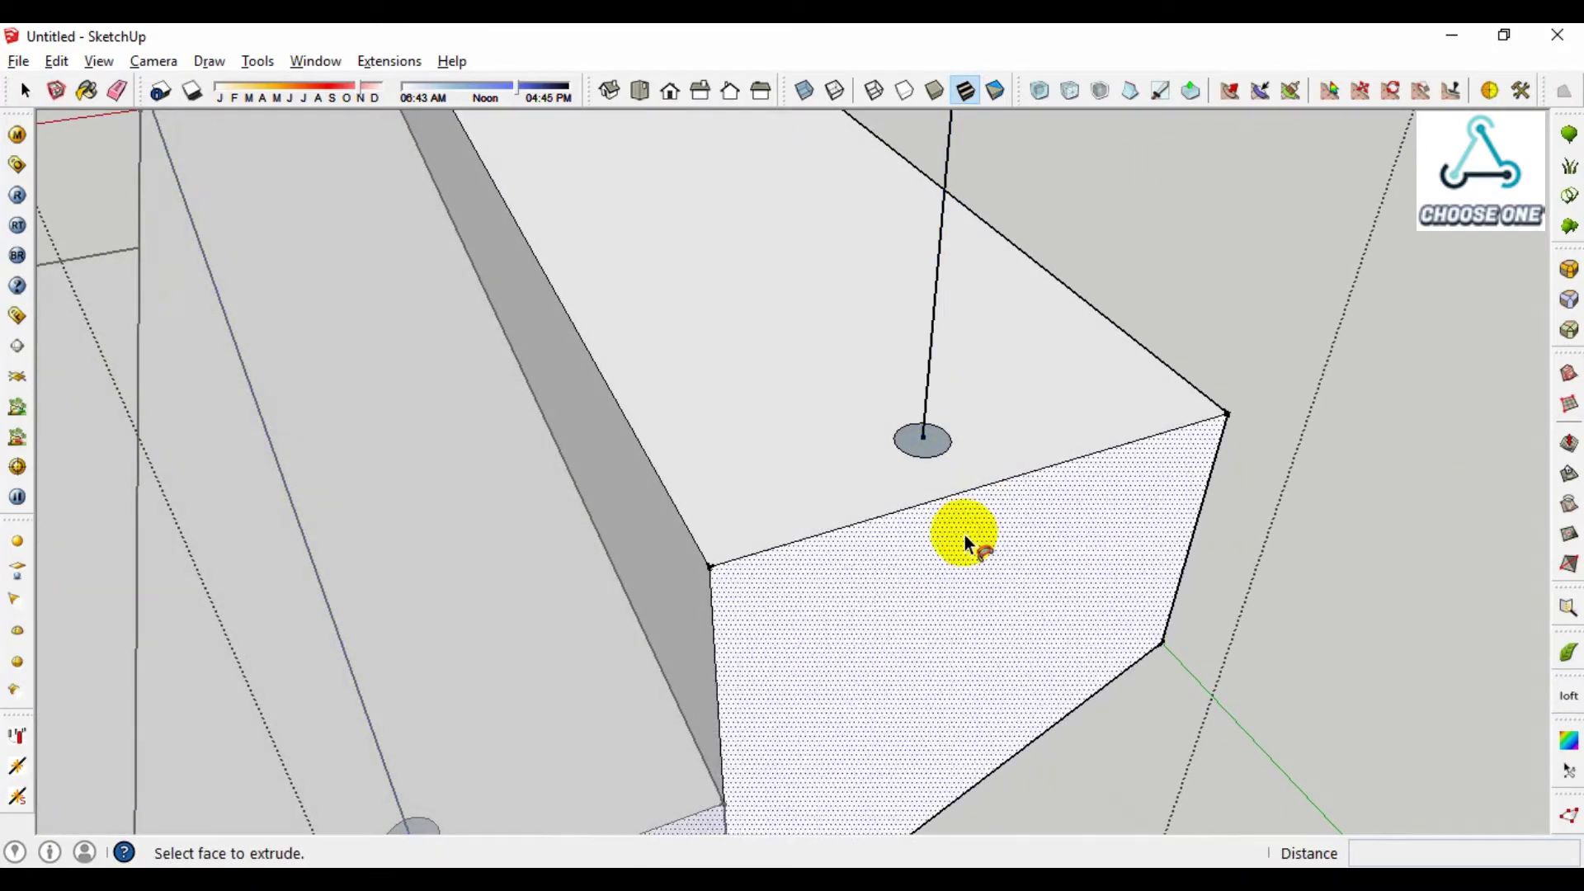
pyautogui.doubleClick(935, 453)
pyautogui.scroll(-3, 912, 555)
pyautogui.scroll(-2, 913, 573)
pyautogui.press('space')
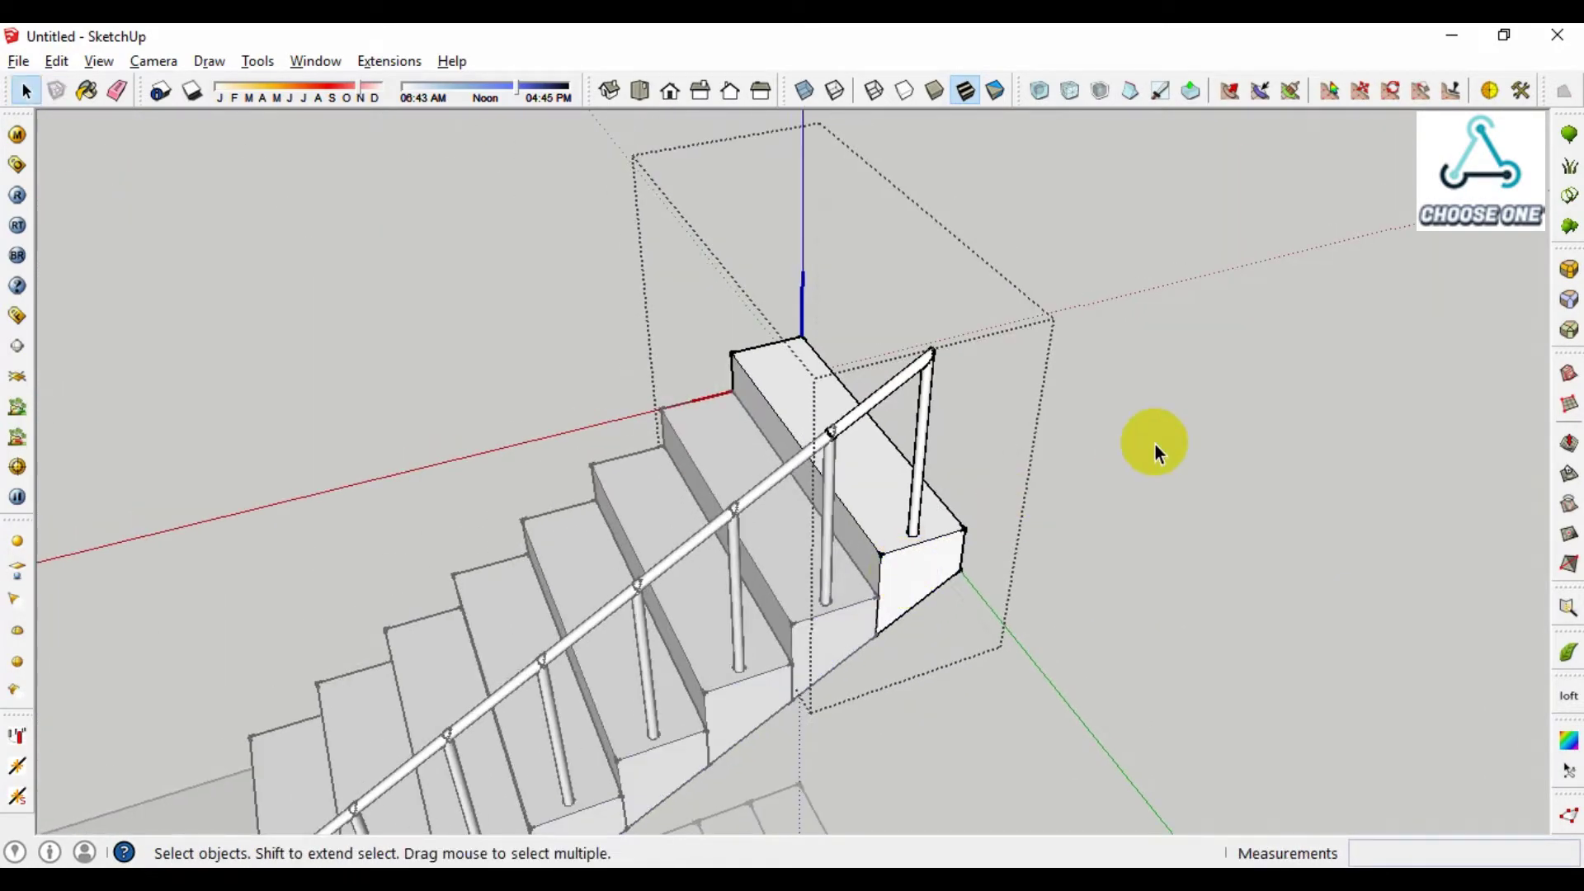
pyautogui.moveTo(1156, 446)
pyautogui.mouseDown(button='middle')
pyautogui.moveTo(1076, 452)
pyautogui.moveTo(717, 409)
pyautogui.mouseUp(button='middle')
pyautogui.scroll(-5, 795, 495)
# - Select the entire staircase and make it one group
pyautogui.moveTo(795, 495); pyautogui.dragTo(495, 345, button='middle')
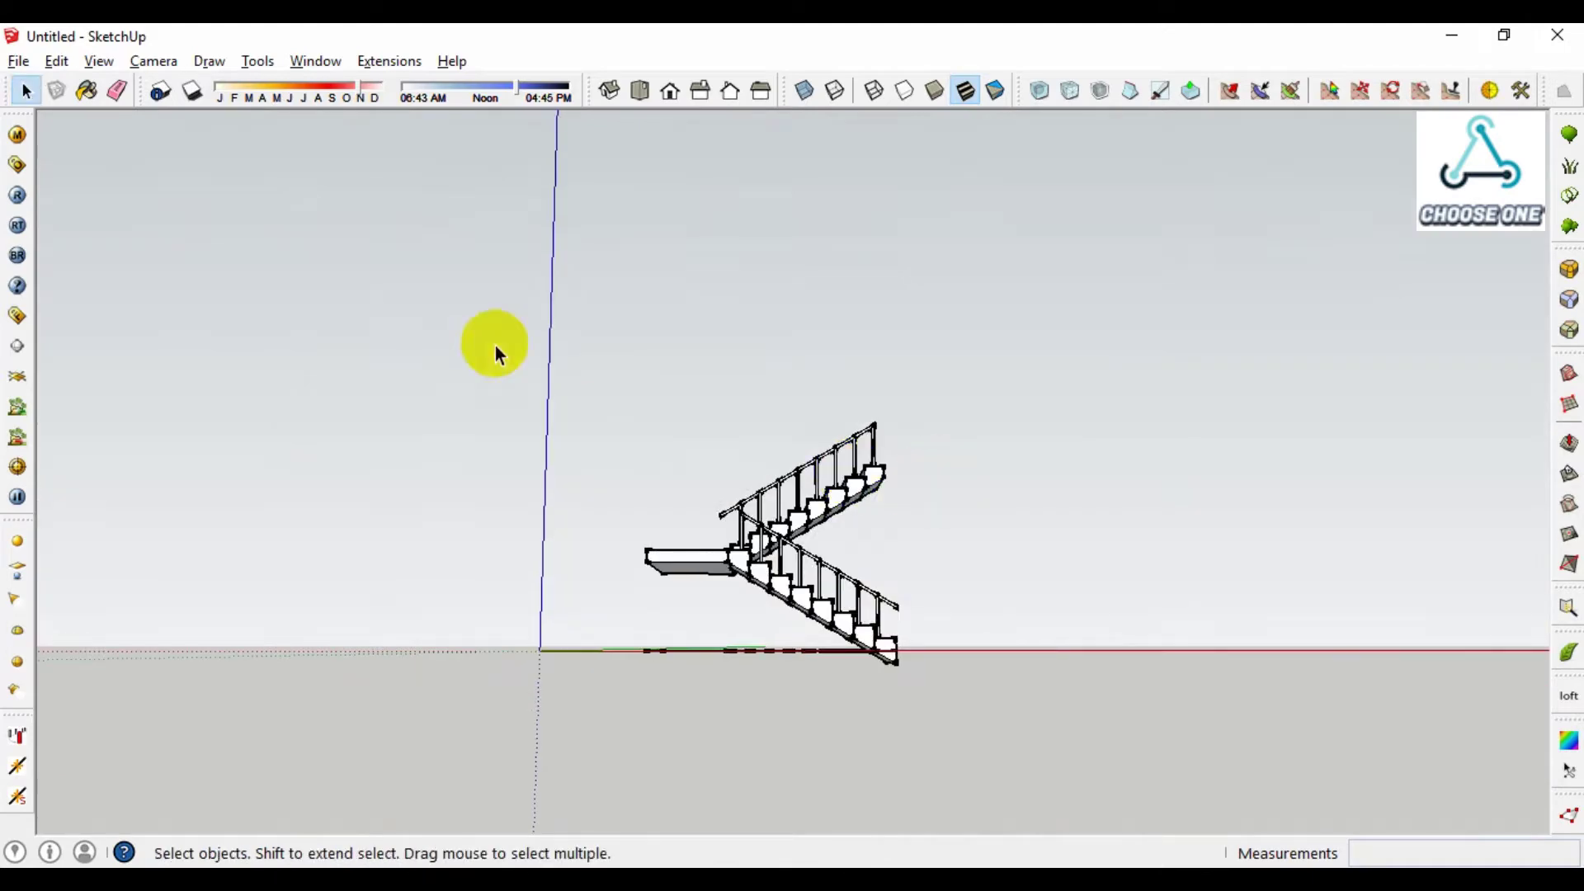
pyautogui.moveTo(495, 345); pyautogui.dragTo(1188, 837)
pyautogui.rightClick(690, 559)
pyautogui.click(825, 394)
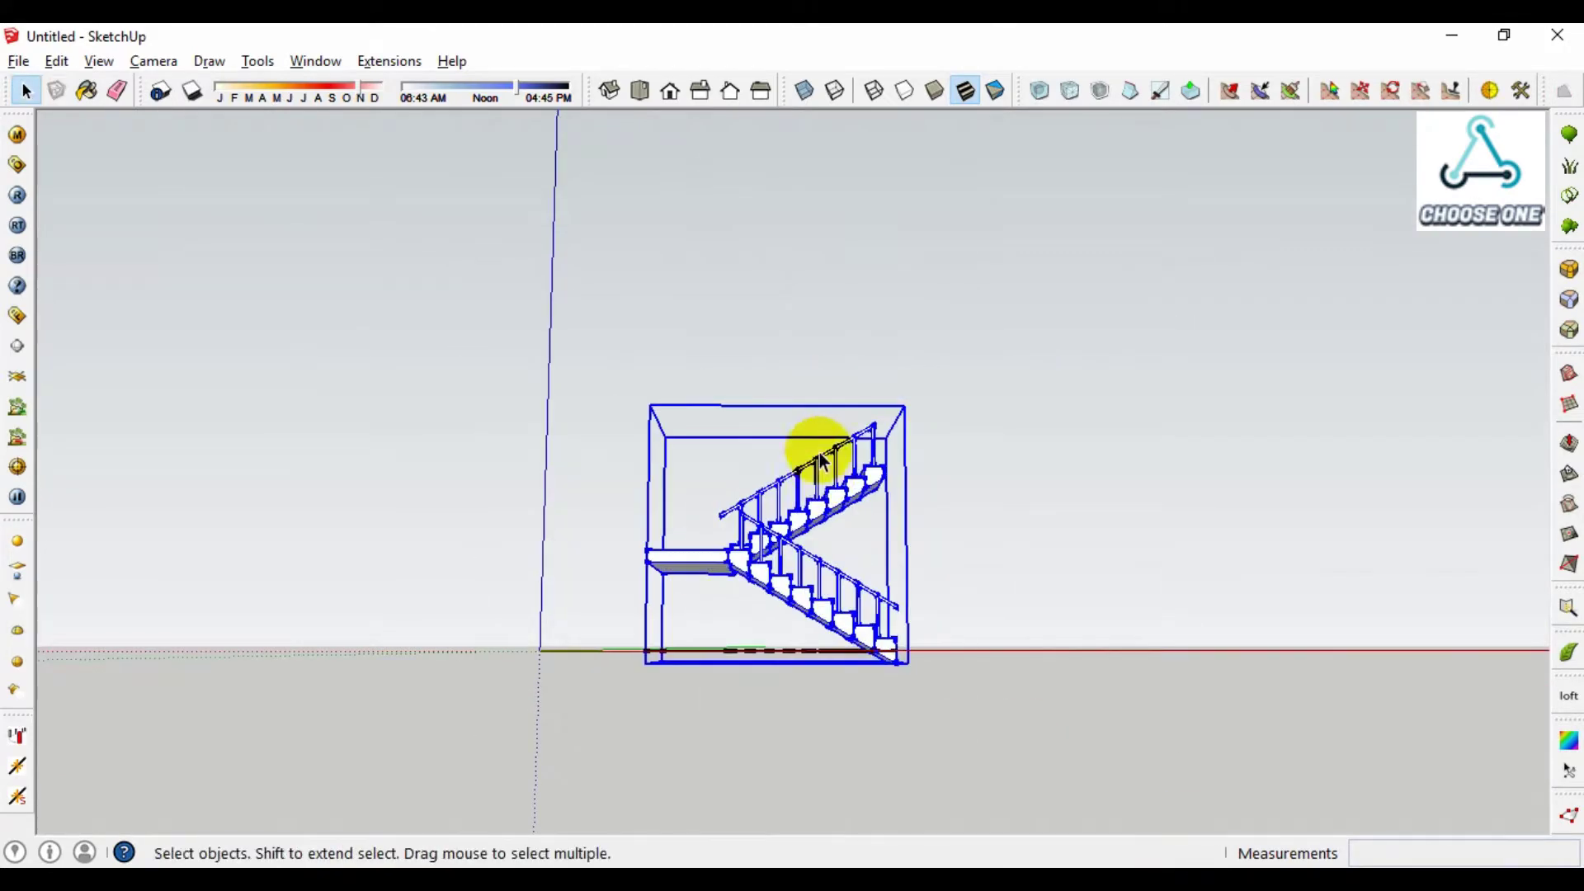
pyautogui.moveTo(817, 452); pyautogui.dragTo(835, 570, button='middle')
# - Inside the staircase group, select all contents and explode them into plain geometry
pyautogui.doubleClick(806, 502)
pyautogui.scroll(2, 806, 501)
pyautogui.tripleClick(806, 501)
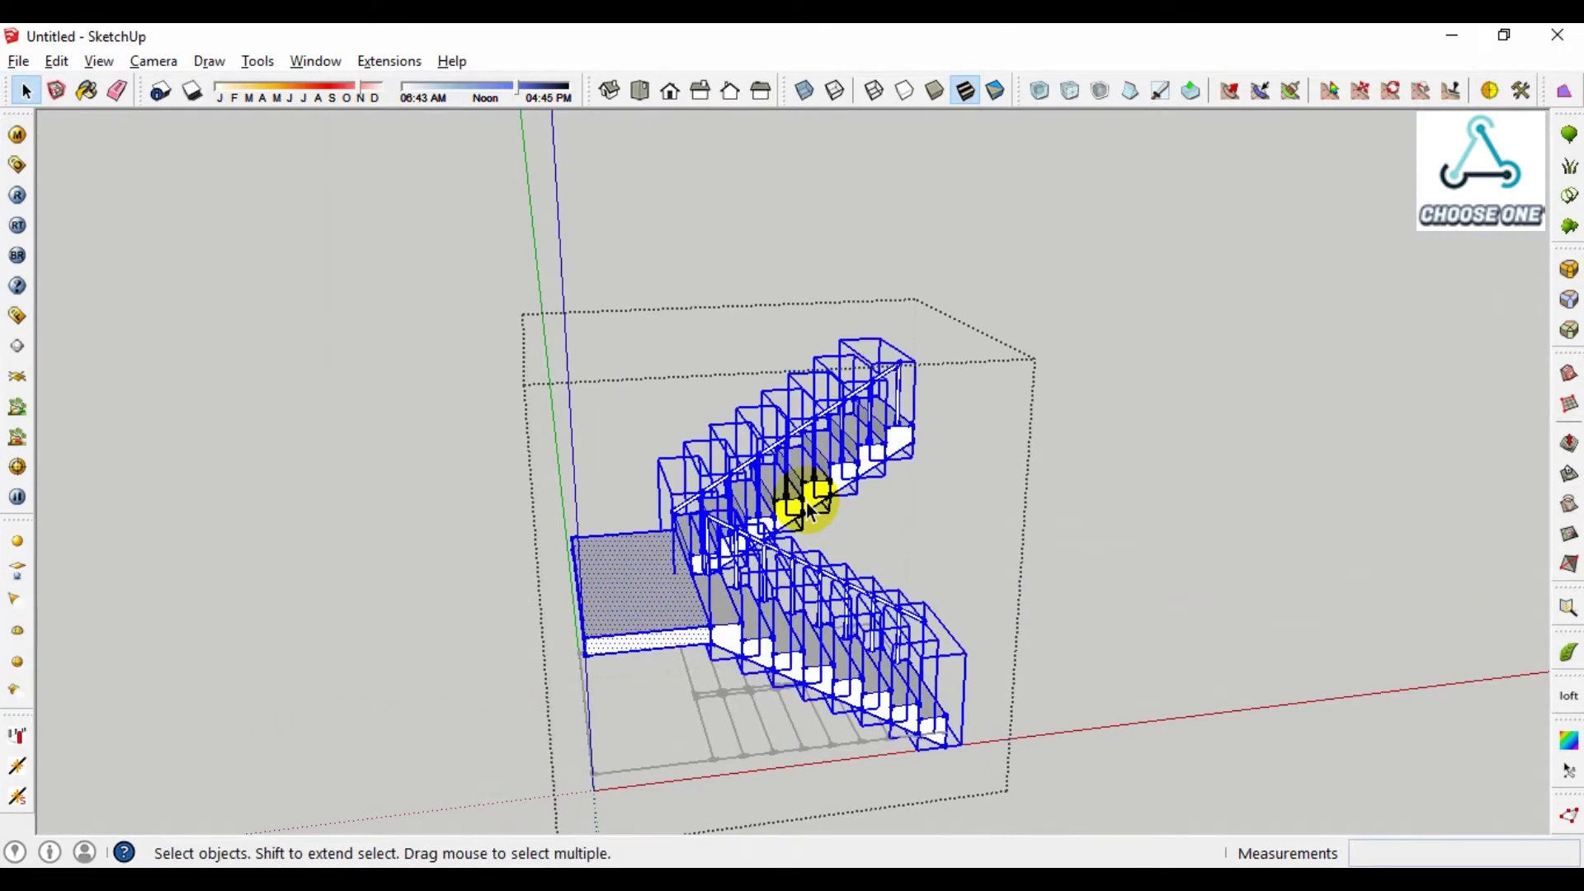
pyautogui.rightClick(809, 512)
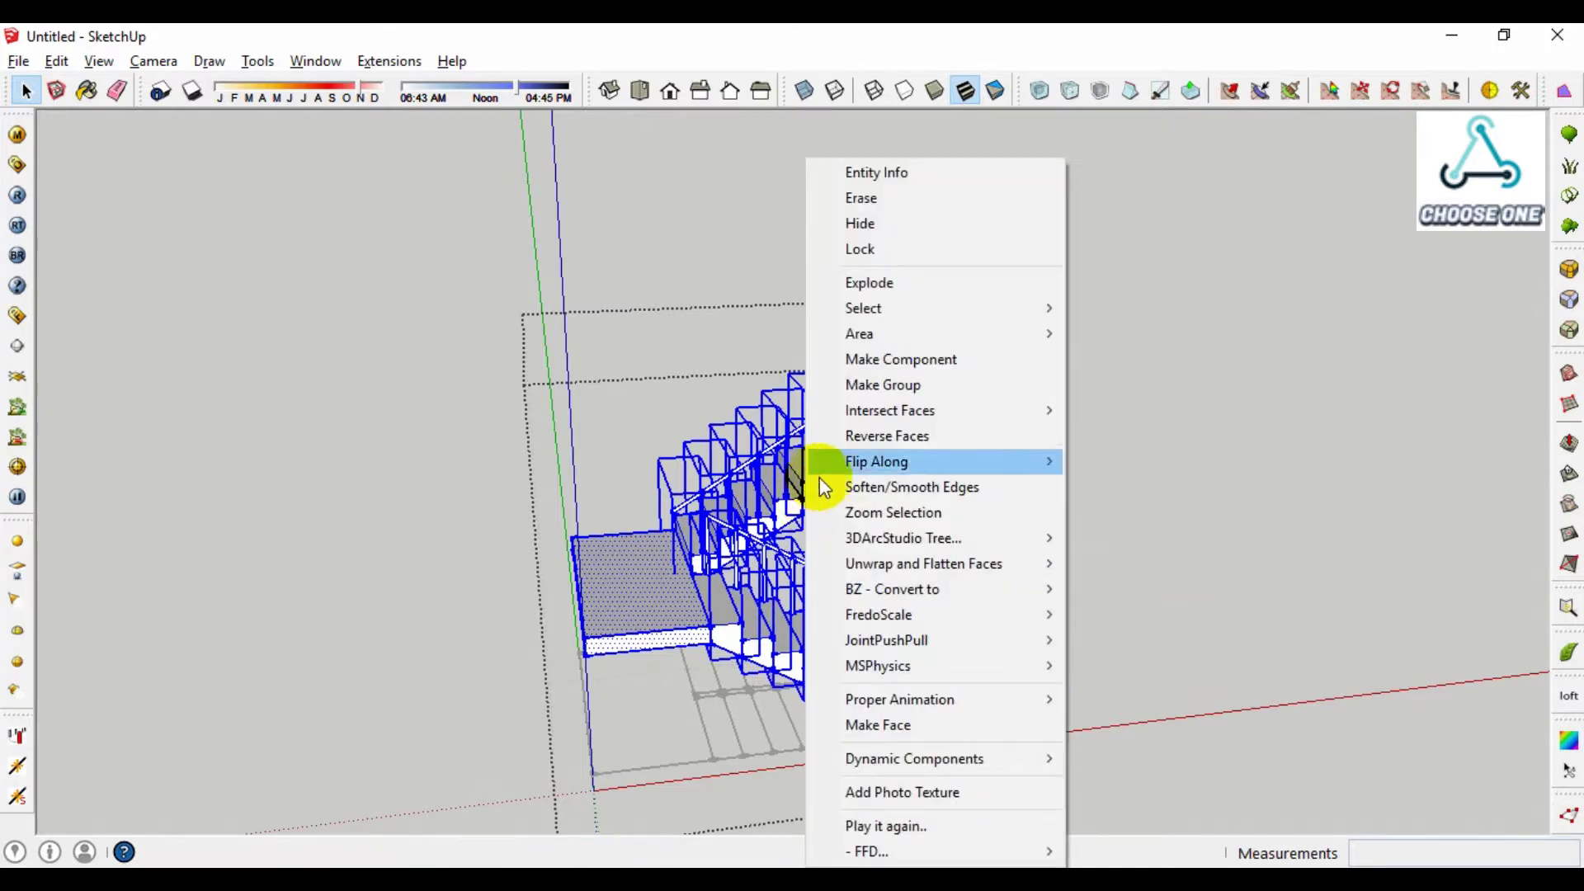
pyautogui.click(914, 297)
pyautogui.press('space')
pyautogui.scroll(3, 849, 750)
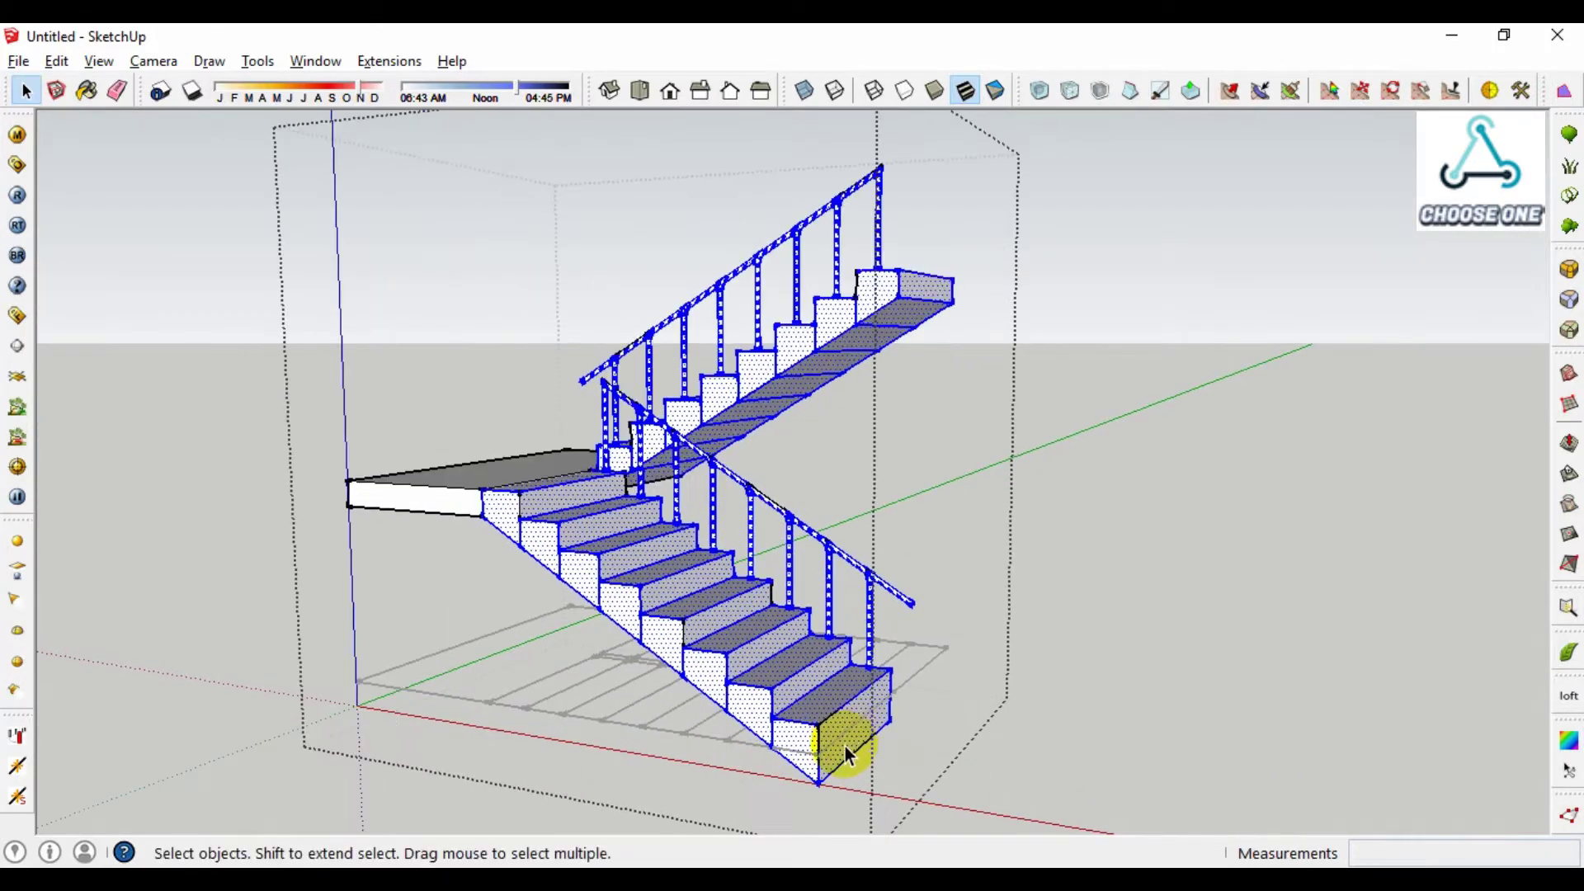
pyautogui.scroll(2, 849, 752)
# - Move the first step's bottom edge upward
pyautogui.click(813, 785)
pyautogui.scroll(4, 821, 798)
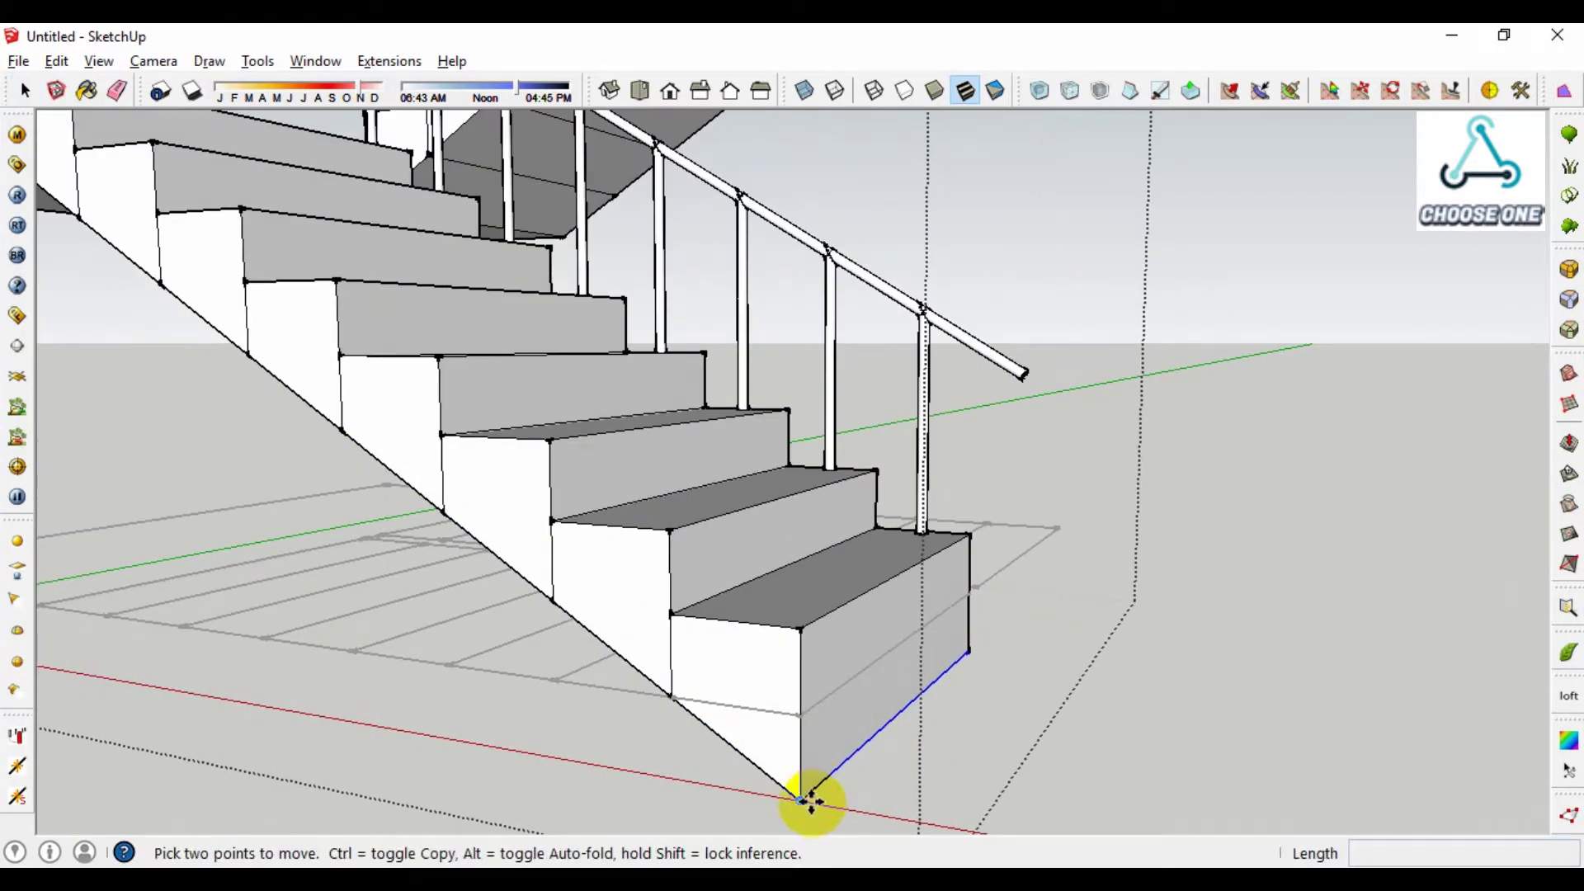
pyautogui.click(806, 799)
pyautogui.click(806, 707)
pyautogui.press('space')
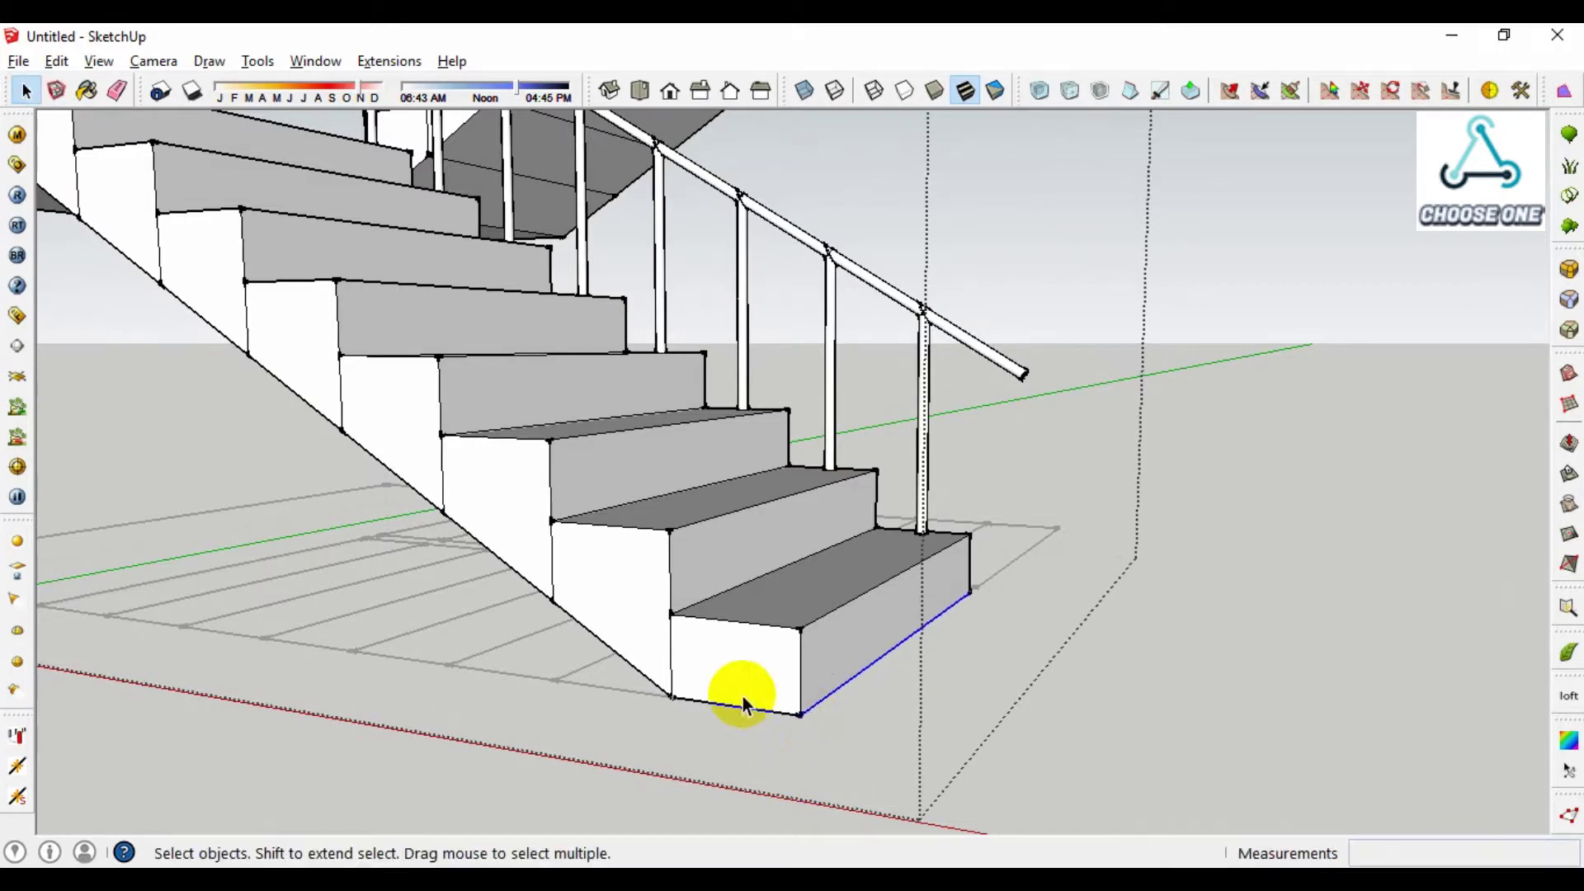
# - Erase the riser lines along the upper flight's side with the Eraser
pyautogui.press('e')
pyautogui.scroll(-5, 709, 676)
pyautogui.scroll(1, 269, 363)
pyautogui.scroll(3, 266, 342)
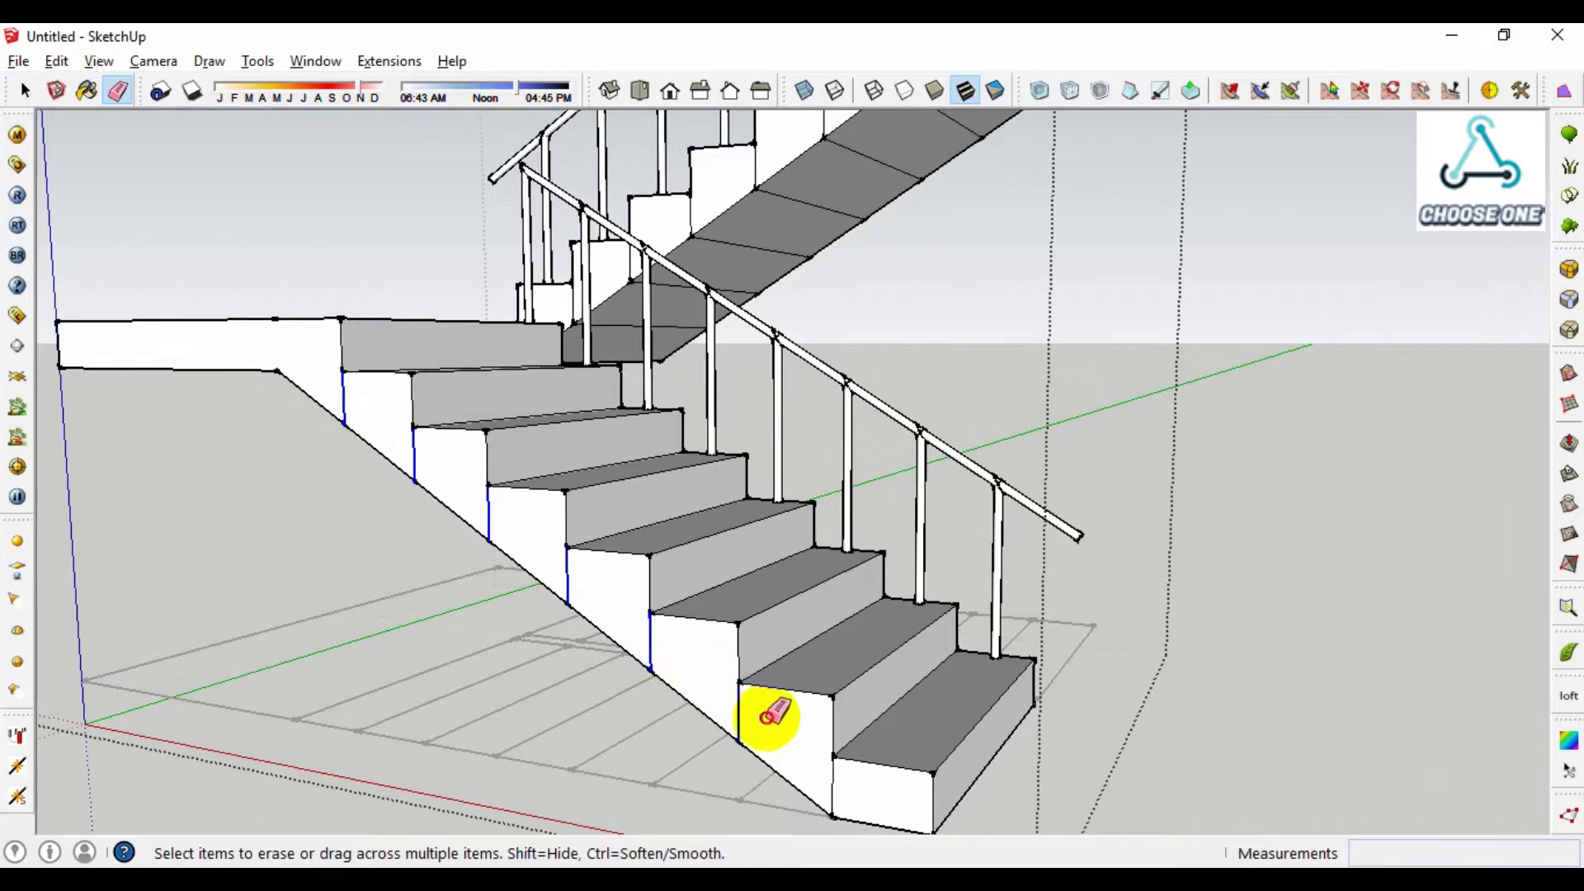
pyautogui.moveTo(843, 780)
pyautogui.mouseDown(button='middle')
pyautogui.moveTo(1185, 506)
pyautogui.moveTo(1045, 295)
pyautogui.mouseUp(button='middle')
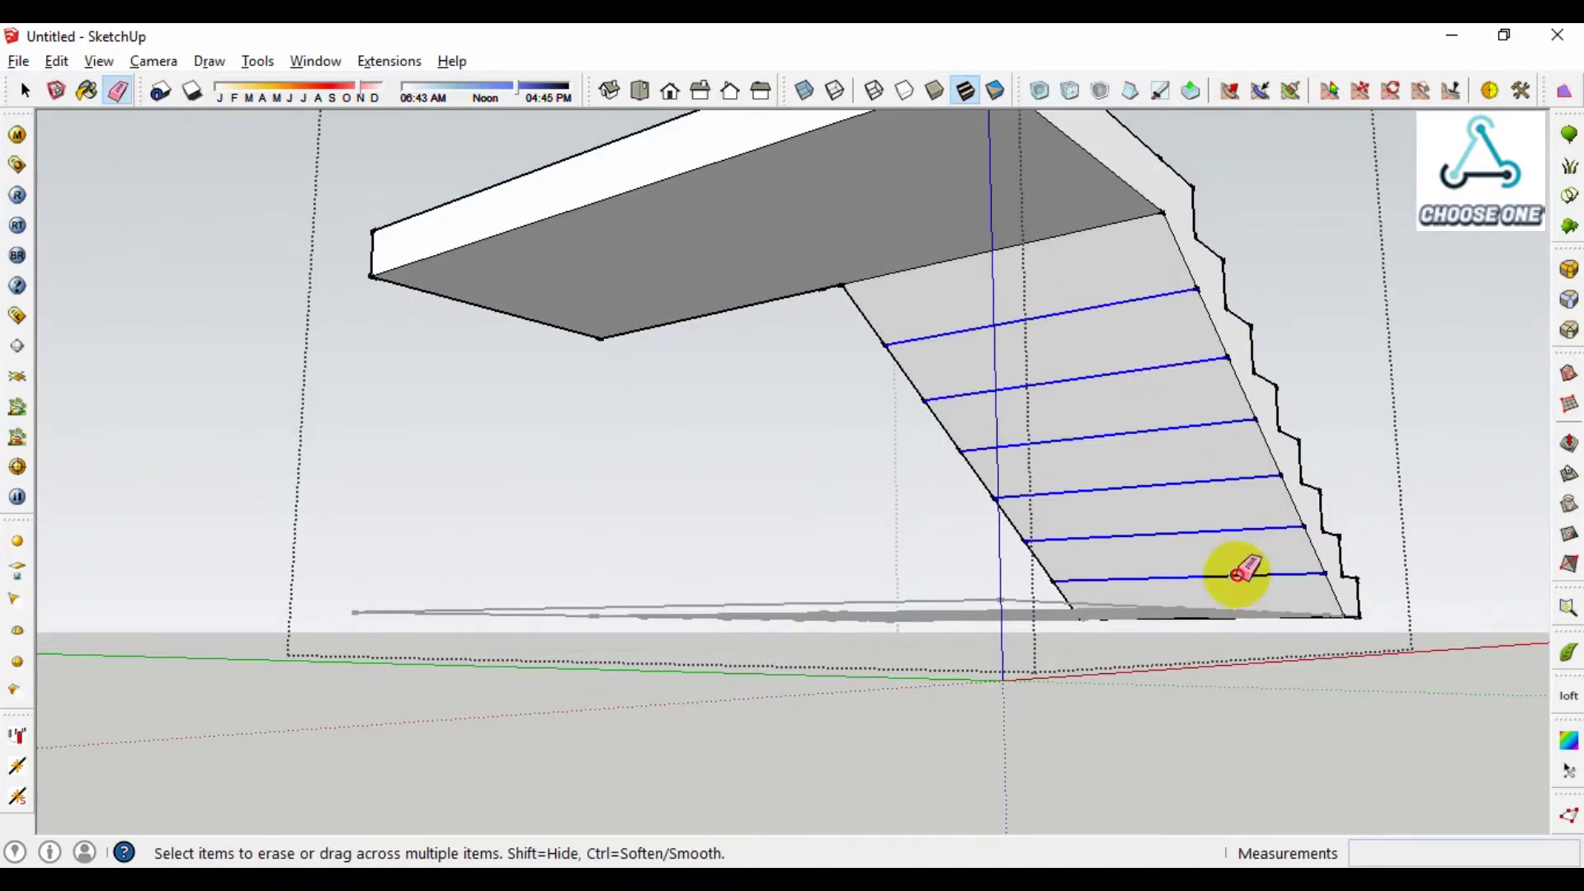
pyautogui.moveTo(1238, 575)
pyautogui.mouseDown(button='middle')
pyautogui.moveTo(1485, 453)
pyautogui.moveTo(1315, 410)
pyautogui.moveTo(796, 389)
pyautogui.mouseUp(button='middle')
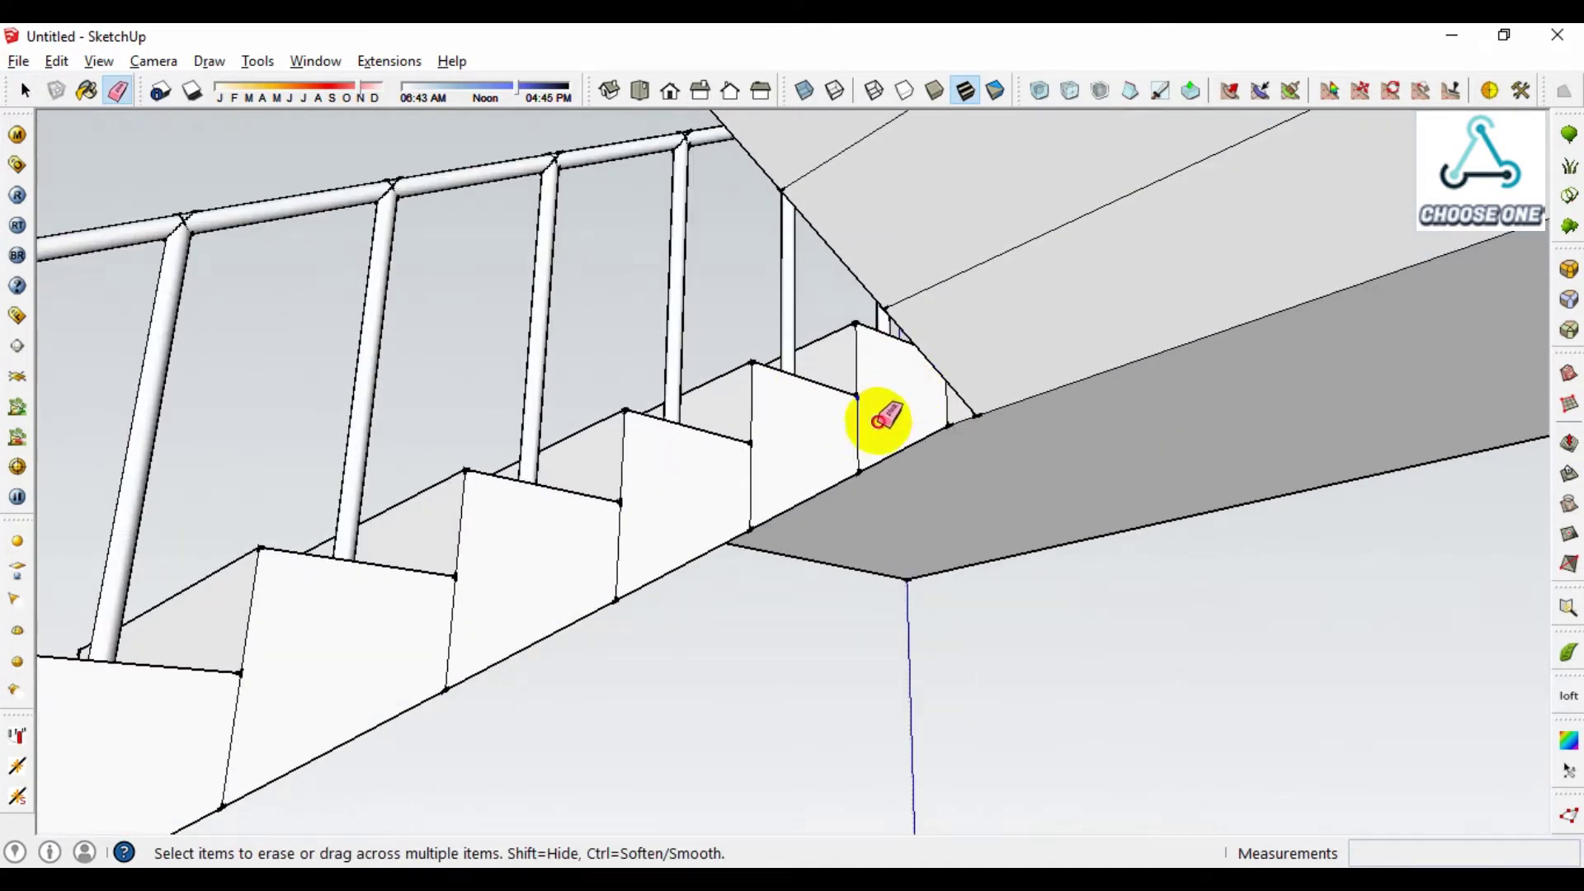
pyautogui.scroll(-4, 416, 646)
pyautogui.moveTo(413, 566)
pyautogui.mouseDown(button='middle')
pyautogui.moveTo(591, 608)
pyautogui.moveTo(495, 683)
pyautogui.mouseUp(button='middle')
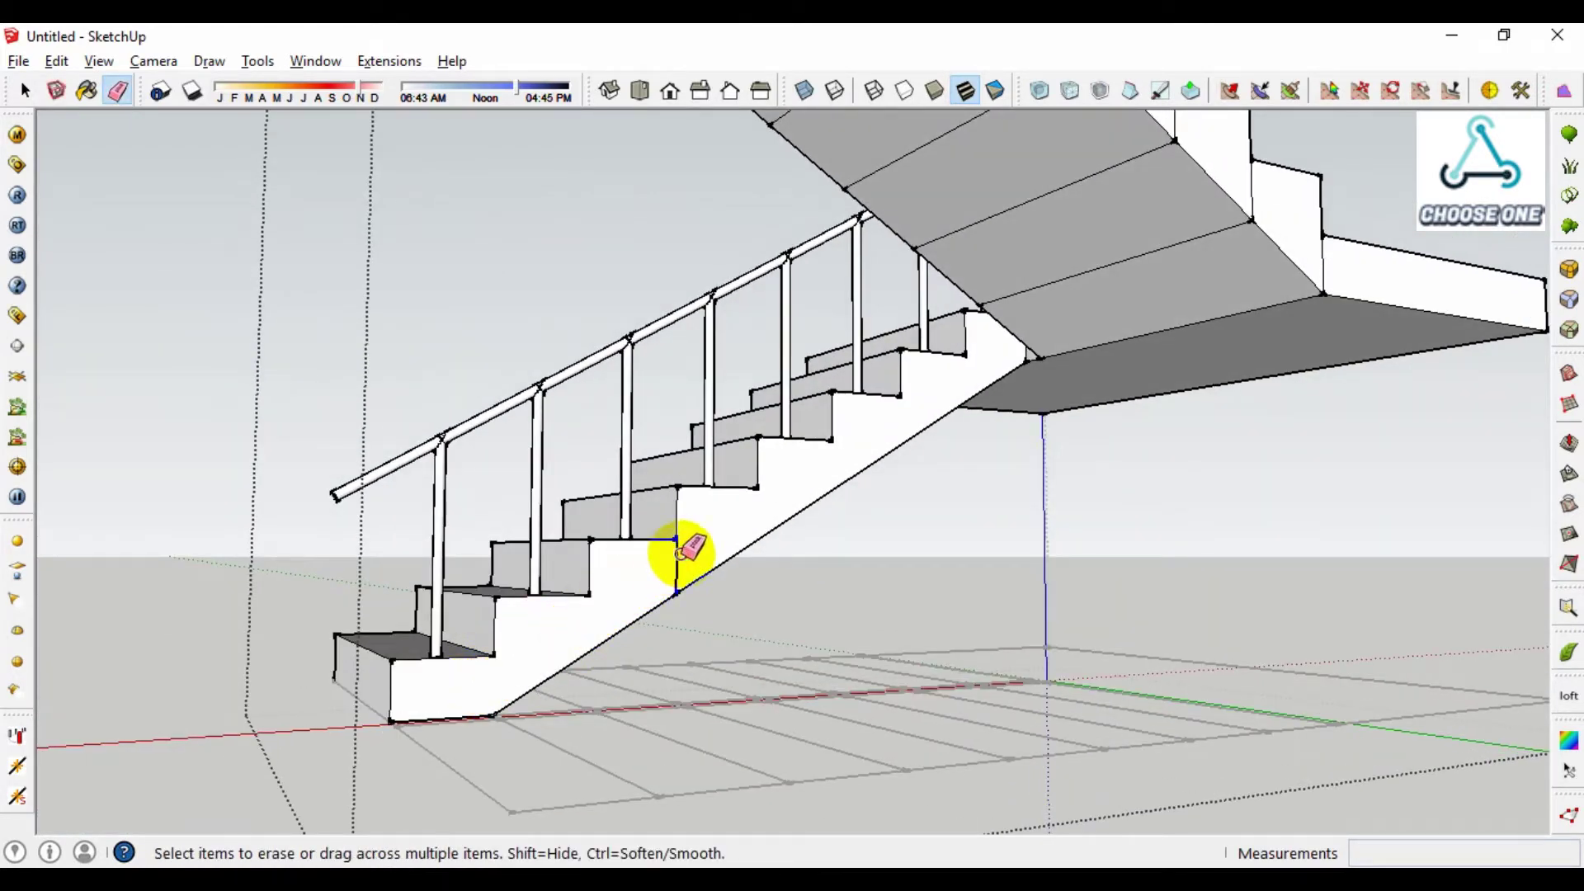
pyautogui.scroll(-3, 679, 552)
pyautogui.moveTo(696, 443); pyautogui.dragTo(575, 291, button='middle')
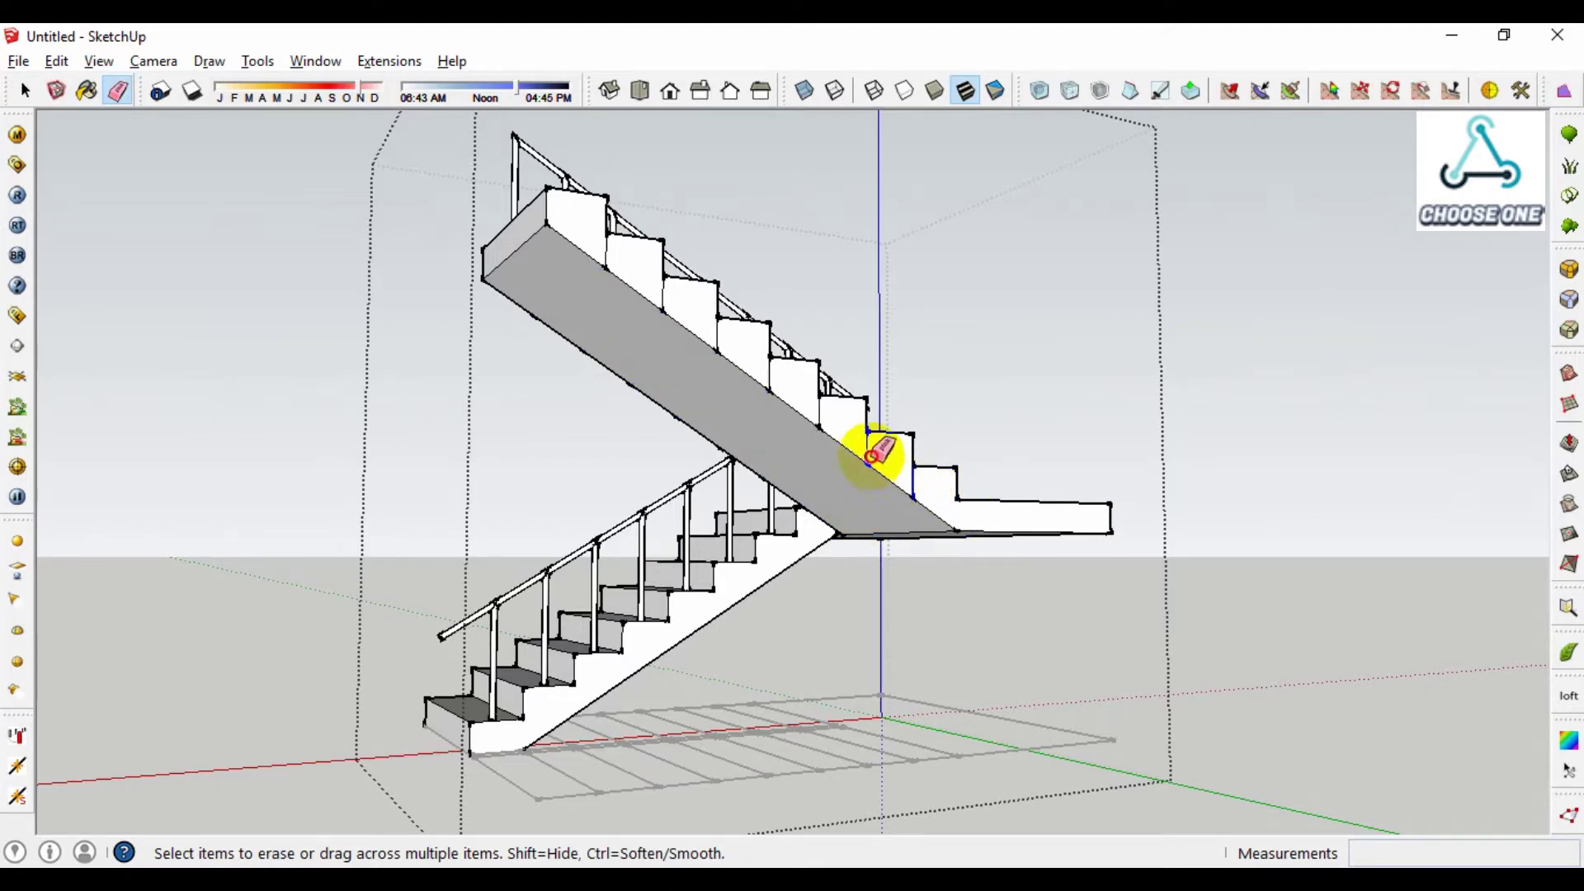
pyautogui.moveTo(871, 456)
pyautogui.mouseDown()
pyautogui.moveTo(829, 406)
pyautogui.moveTo(582, 273)
pyautogui.mouseUp()
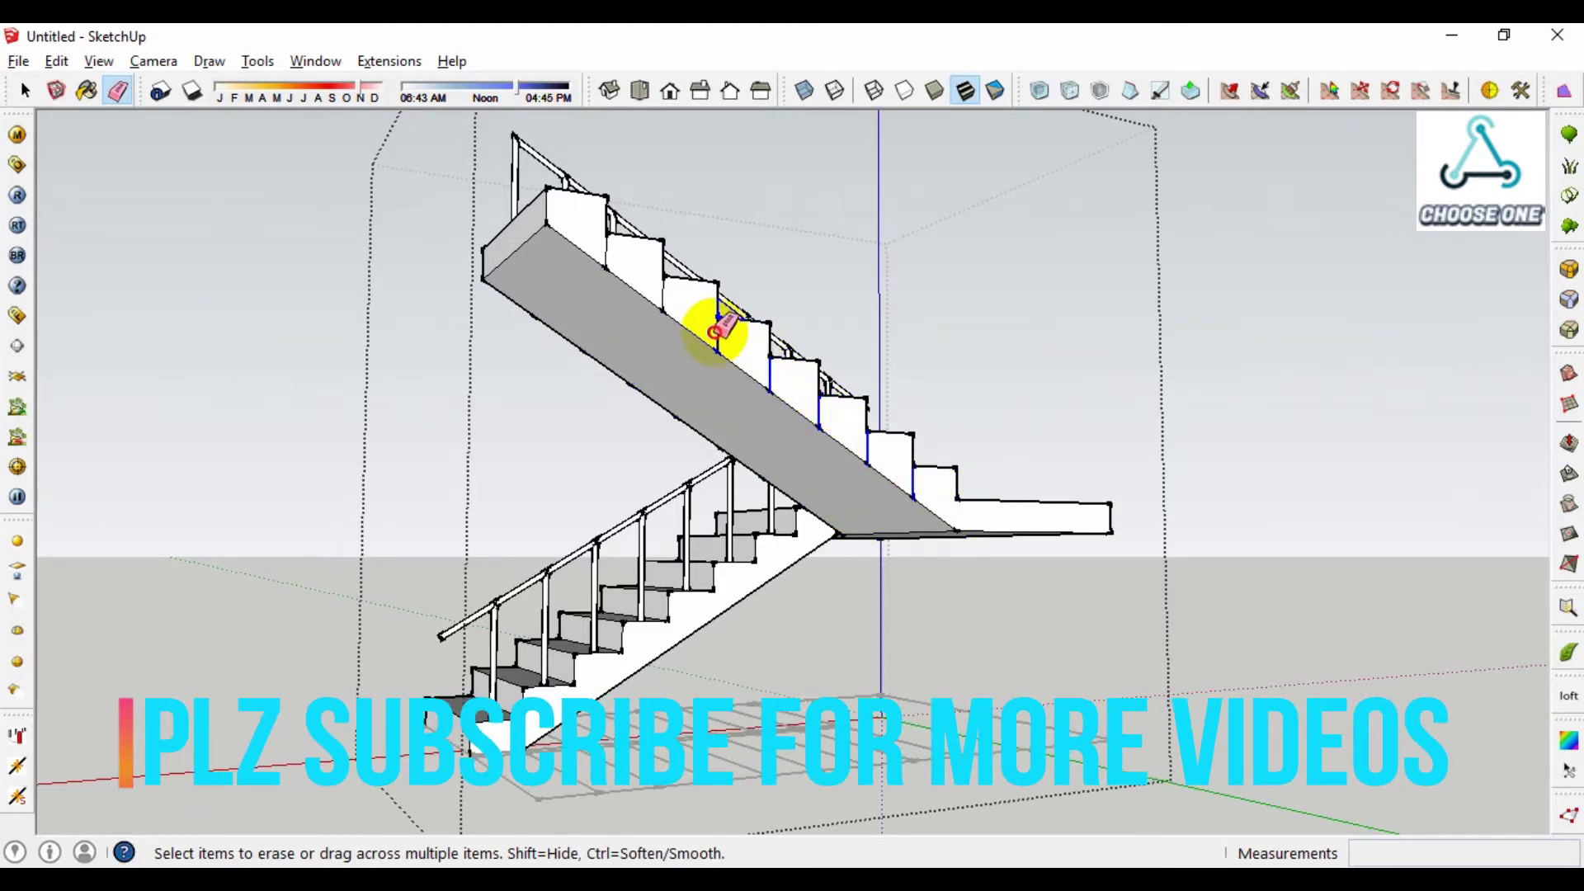
# - Erase the remaining riser seam lines on the flight's side and underside
pyautogui.scroll(2, 581, 272)
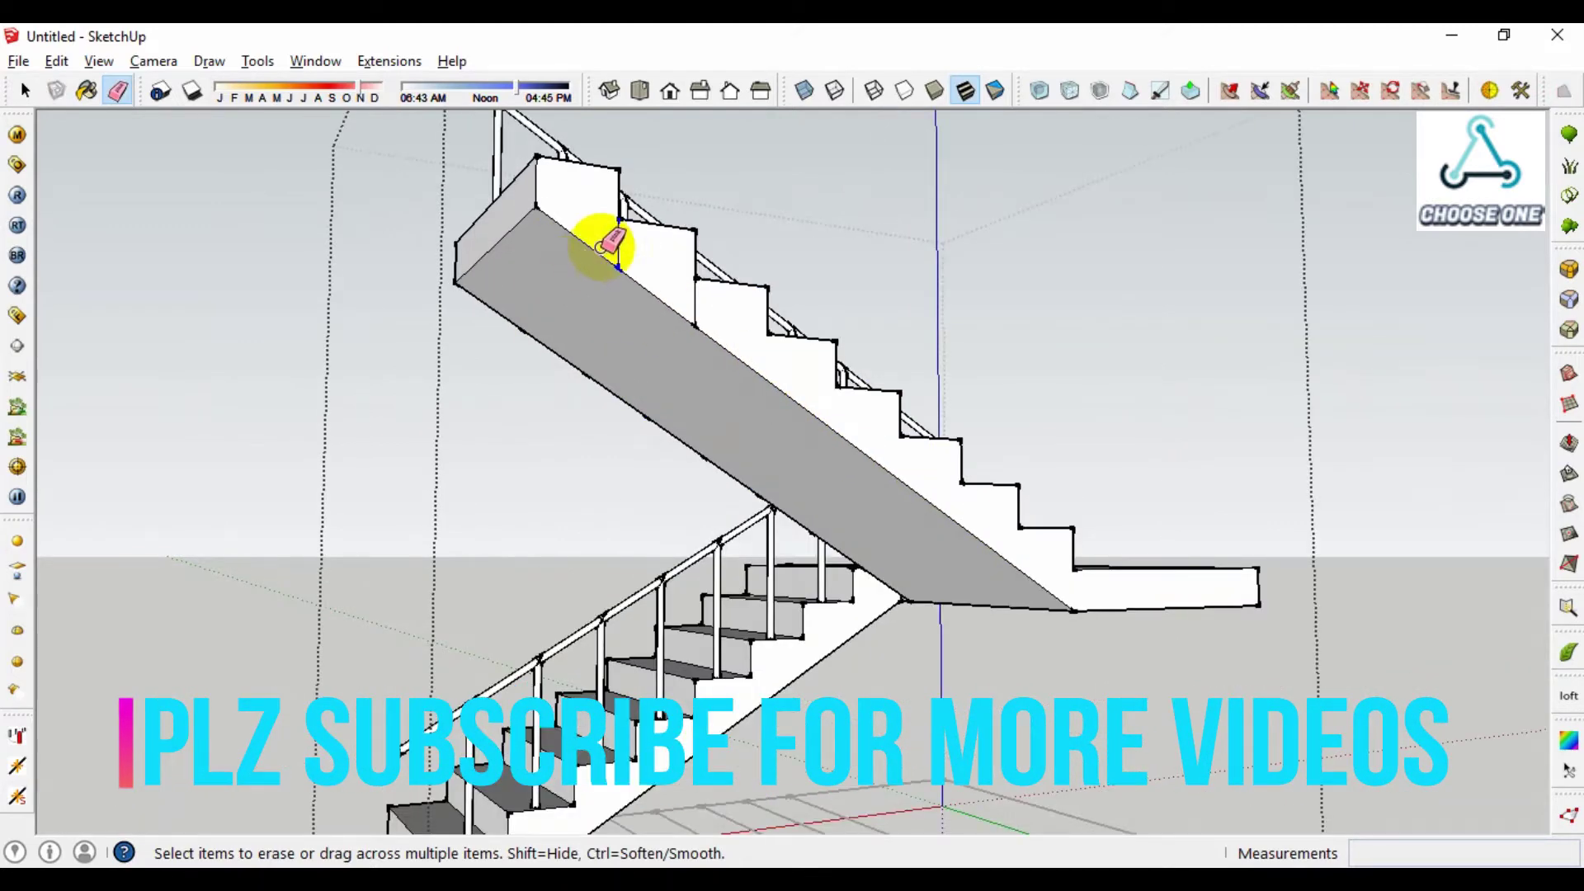
pyautogui.moveTo(661, 303); pyautogui.dragTo(1291, 363, button='middle')
pyautogui.scroll(3, 1196, 354)
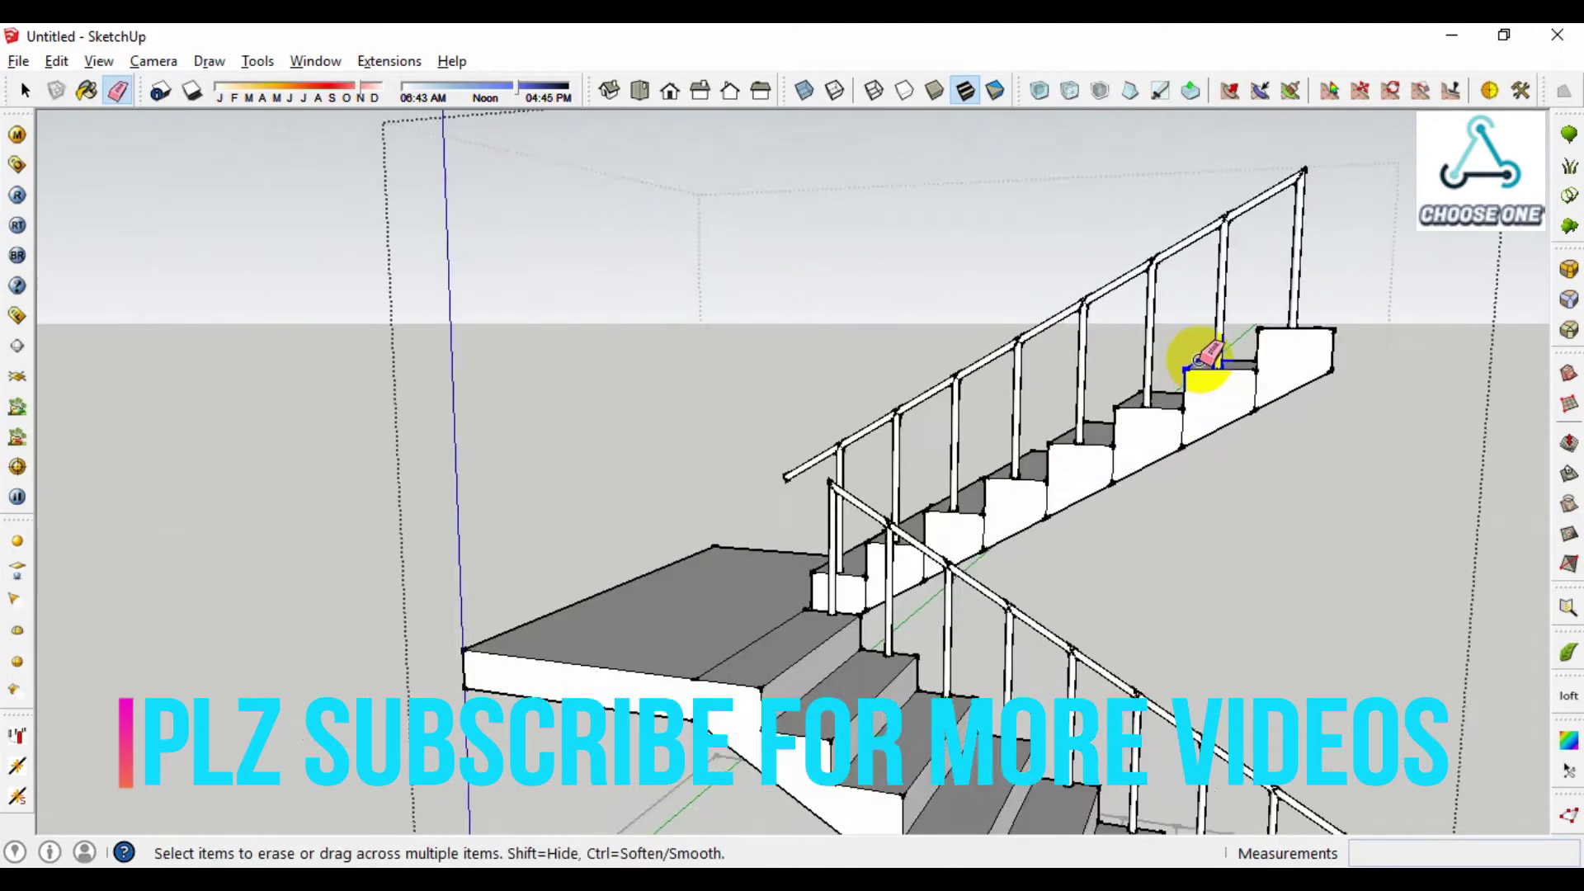
pyautogui.scroll(2, 1262, 397)
pyautogui.moveTo(1107, 473); pyautogui.dragTo(967, 548)
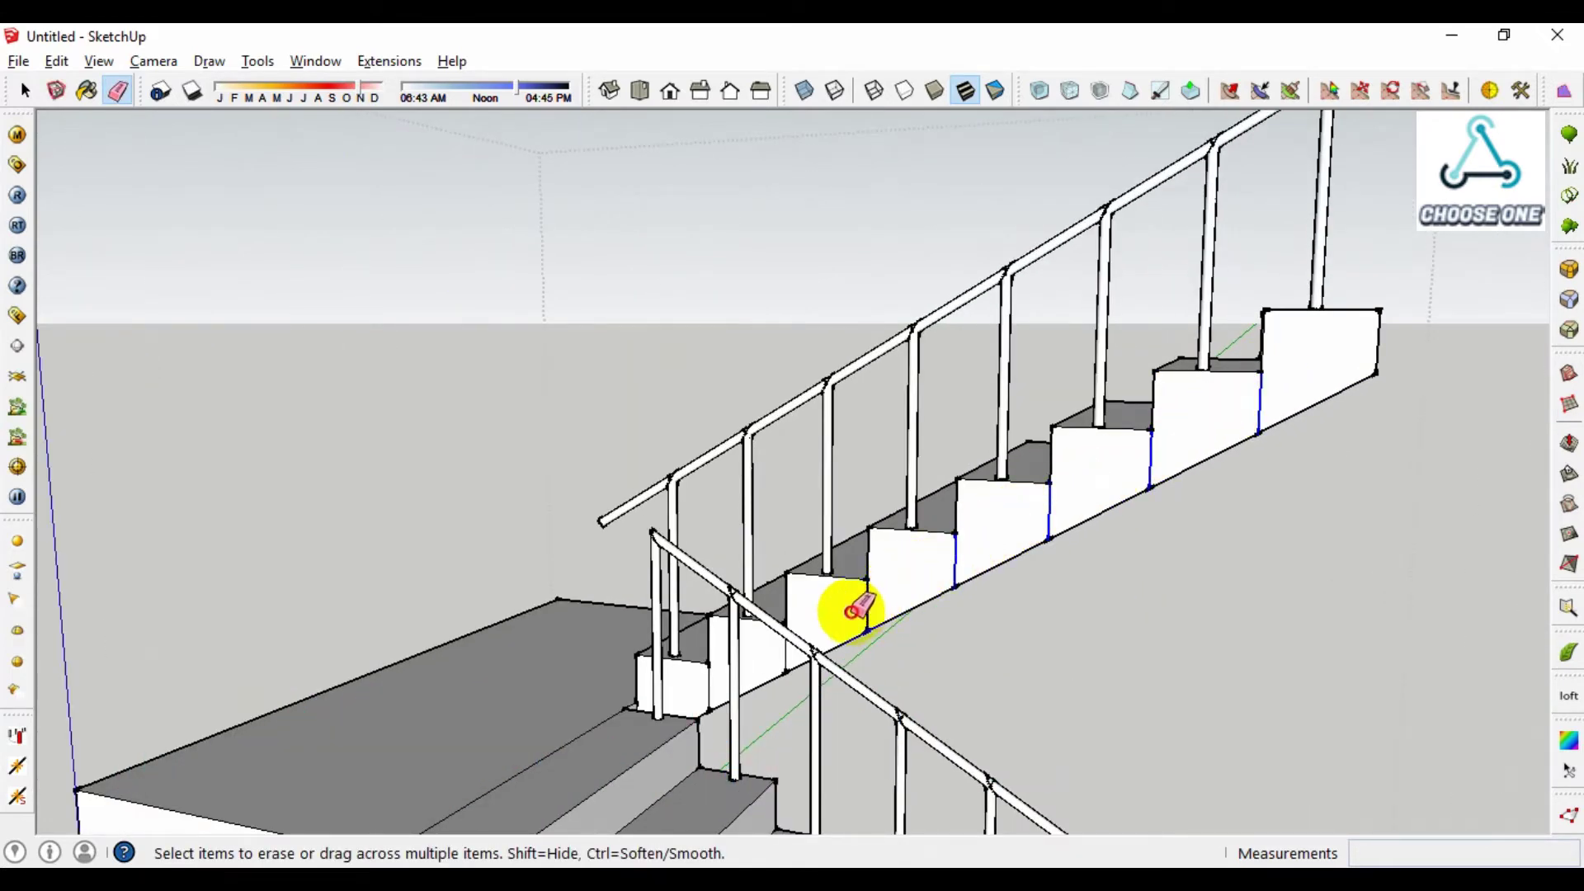
pyautogui.moveTo(858, 611); pyautogui.dragTo(855, 617)
pyautogui.moveTo(854, 617)
pyautogui.mouseDown(button='middle')
pyautogui.moveTo(683, 707)
pyautogui.moveTo(654, 672)
pyautogui.mouseUp(button='middle')
pyautogui.scroll(3, 661, 671)
pyautogui.scroll(3, 606, 651)
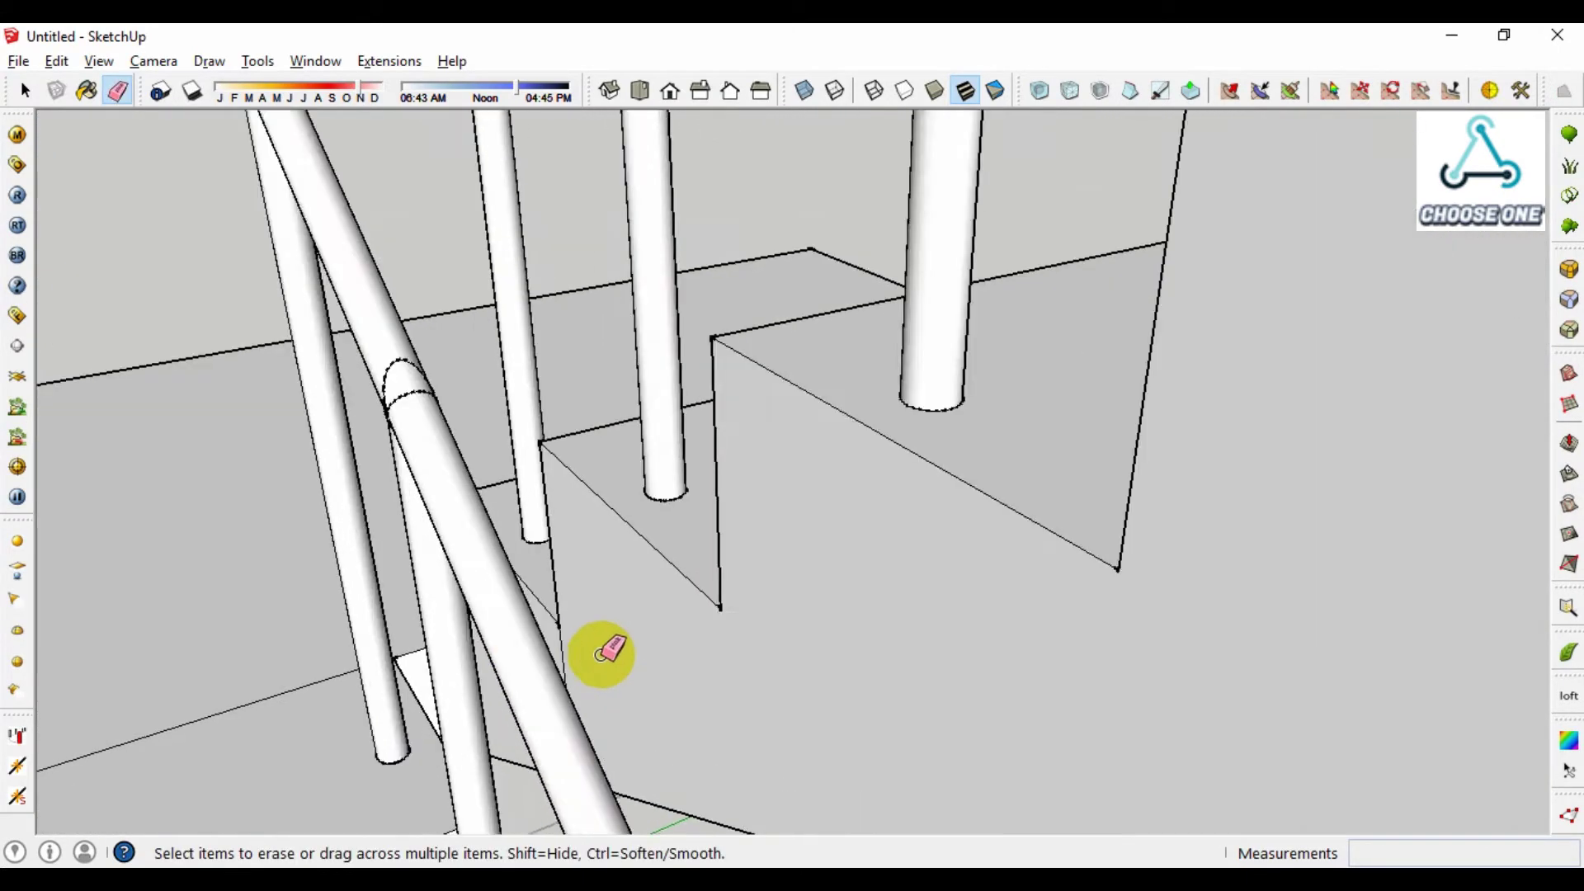
pyautogui.scroll(2, 578, 668)
pyautogui.press('space')
pyautogui.scroll(-5, 863, 596)
# - Orbit to inspect the stair landing and the whole staircase
pyautogui.scroll(-3, 828, 536)
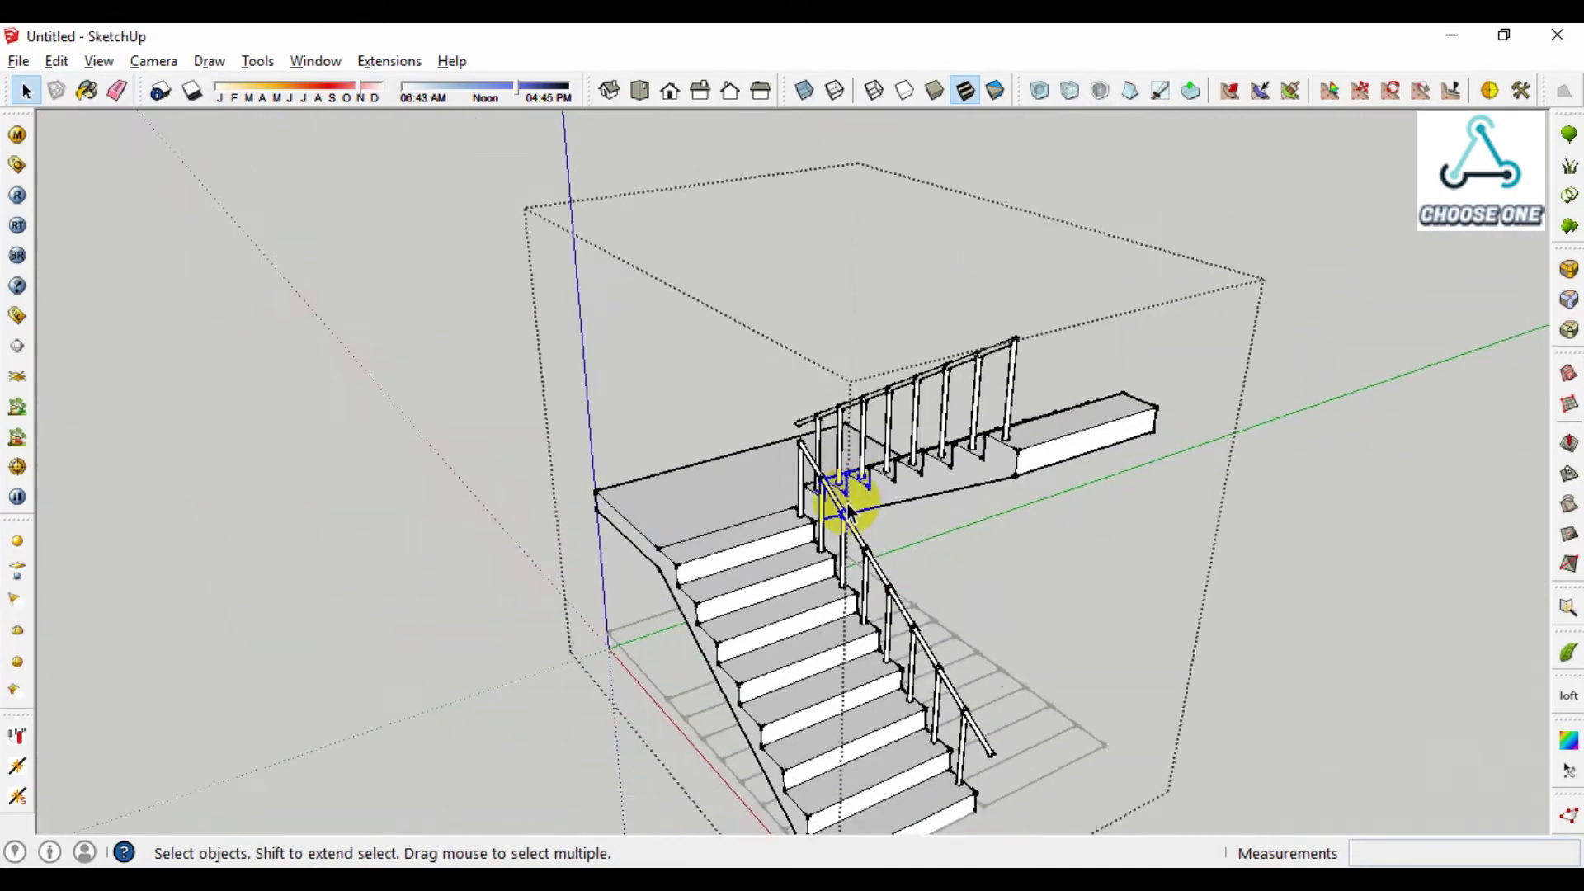
pyautogui.moveTo(848, 512)
pyautogui.mouseDown(button='middle')
pyautogui.moveTo(1279, 366)
pyautogui.moveTo(1000, 453)
pyautogui.mouseUp(button='middle')
pyautogui.scroll(3, 785, 548)
pyautogui.scroll(2, 790, 557)
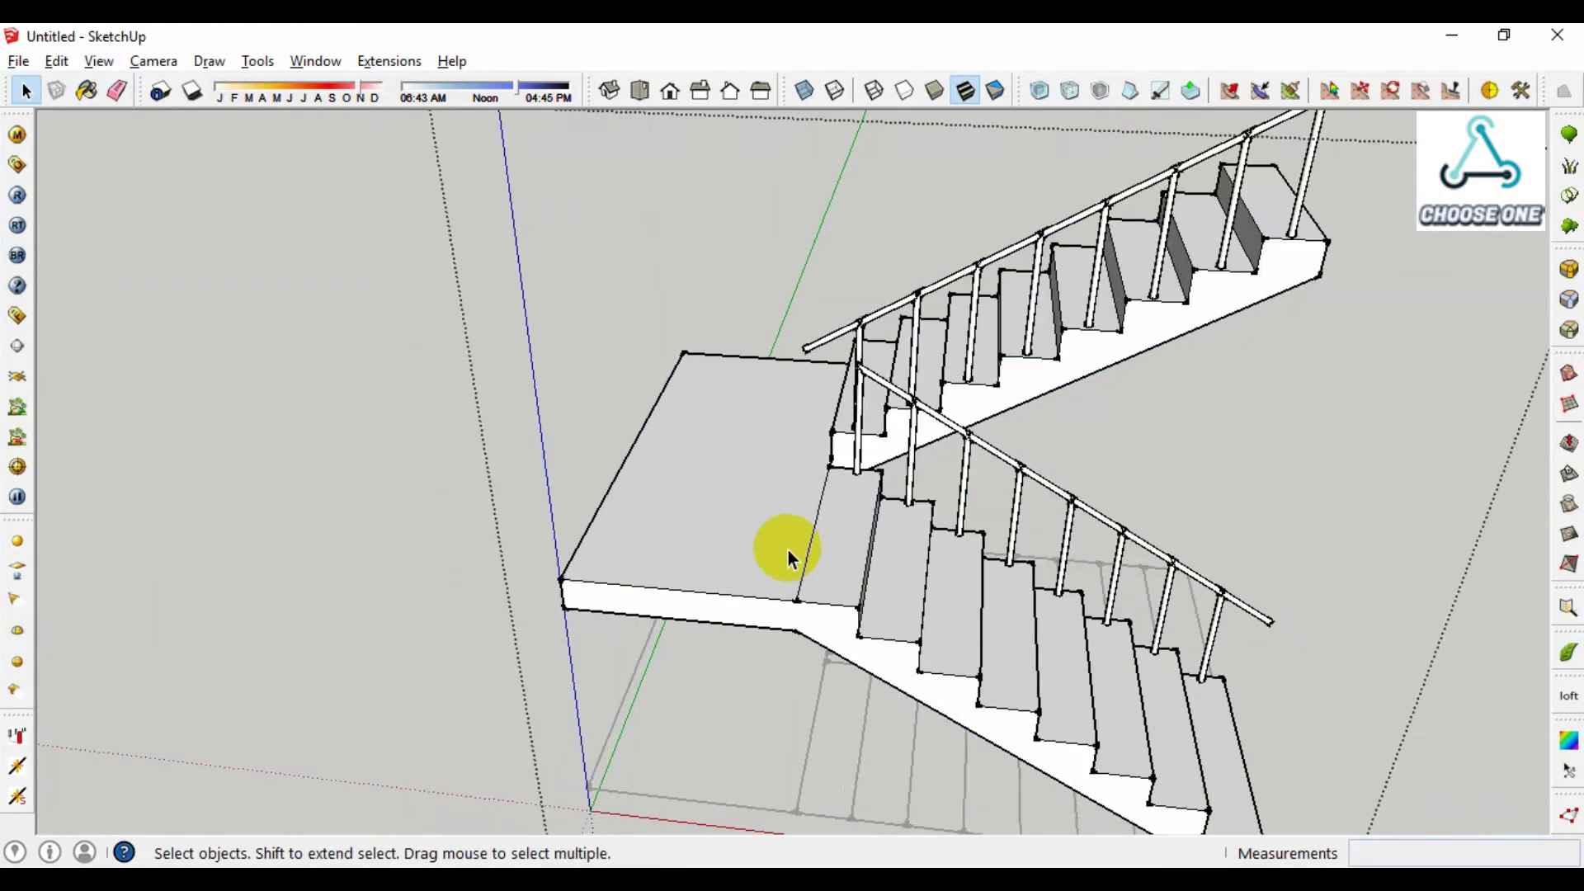
pyautogui.moveTo(805, 553); pyautogui.dragTo(884, 513, button='middle')
# - Exit the staircase group and review the finished model from top-down and tilted views
pyautogui.press('space')
pyautogui.scroll(-4, 1139, 265)
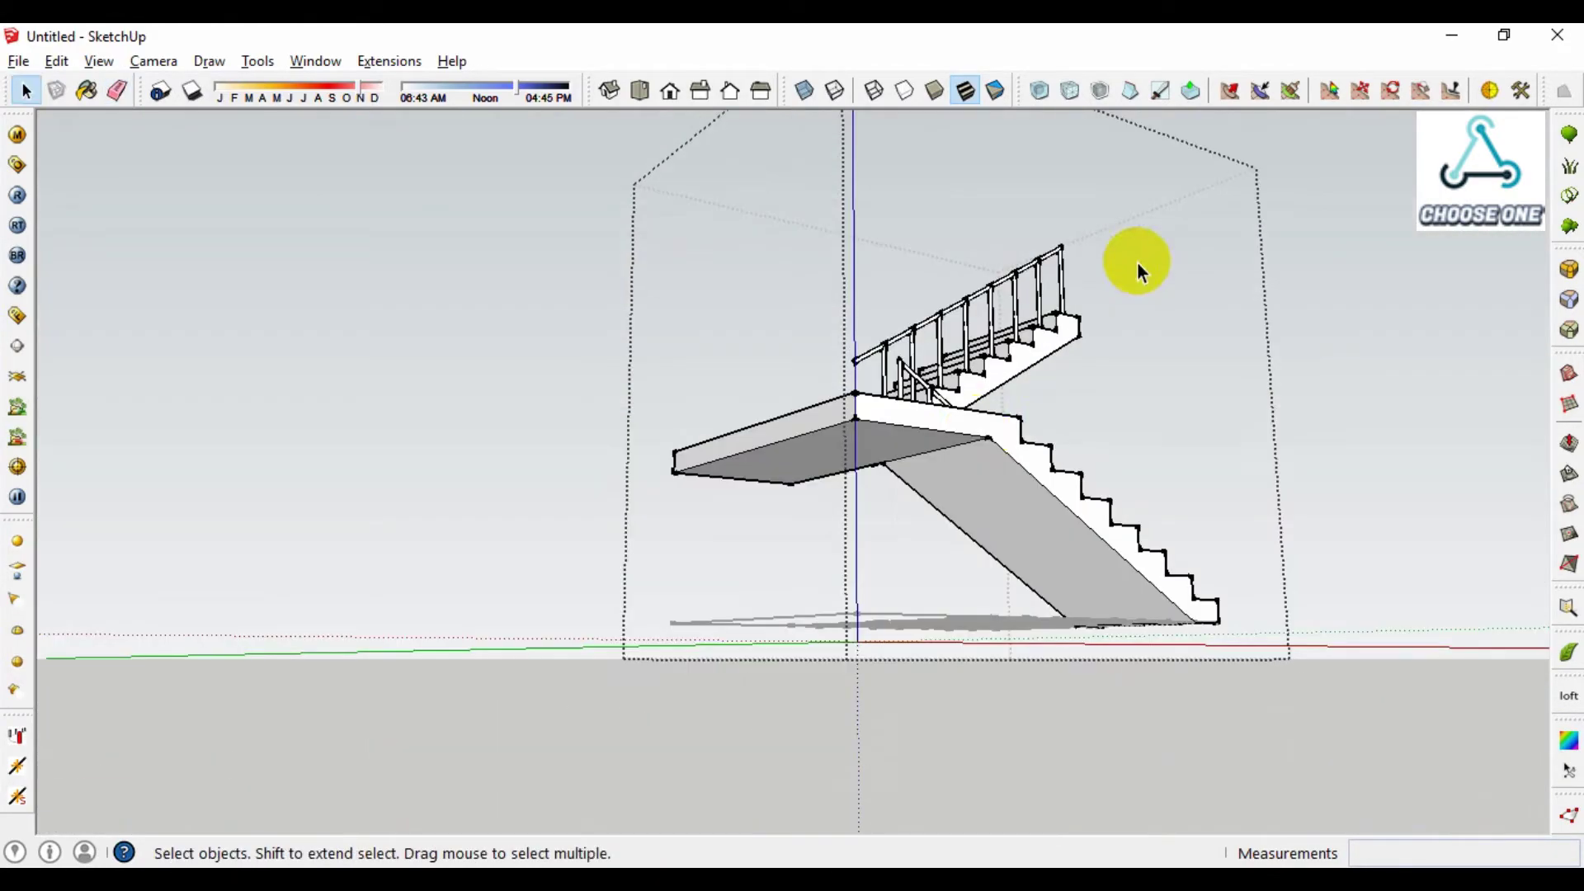
pyautogui.moveTo(1138, 265)
pyautogui.mouseDown(button='middle')
pyautogui.moveTo(1152, 329)
pyautogui.moveTo(1018, 648)
pyautogui.moveTo(11, 654)
pyautogui.moveTo(414, 443)
pyautogui.mouseUp(button='middle')
pyautogui.scroll(2, 1320, 338)
pyautogui.click(1320, 338)
pyautogui.moveTo(1322, 346)
pyautogui.mouseDown(button='middle')
pyautogui.moveTo(522, 477)
pyautogui.moveTo(708, 601)
pyautogui.moveTo(1213, 701)
pyautogui.moveTo(701, 594)
pyautogui.moveTo(1013, 422)
pyautogui.mouseUp(button='middle')
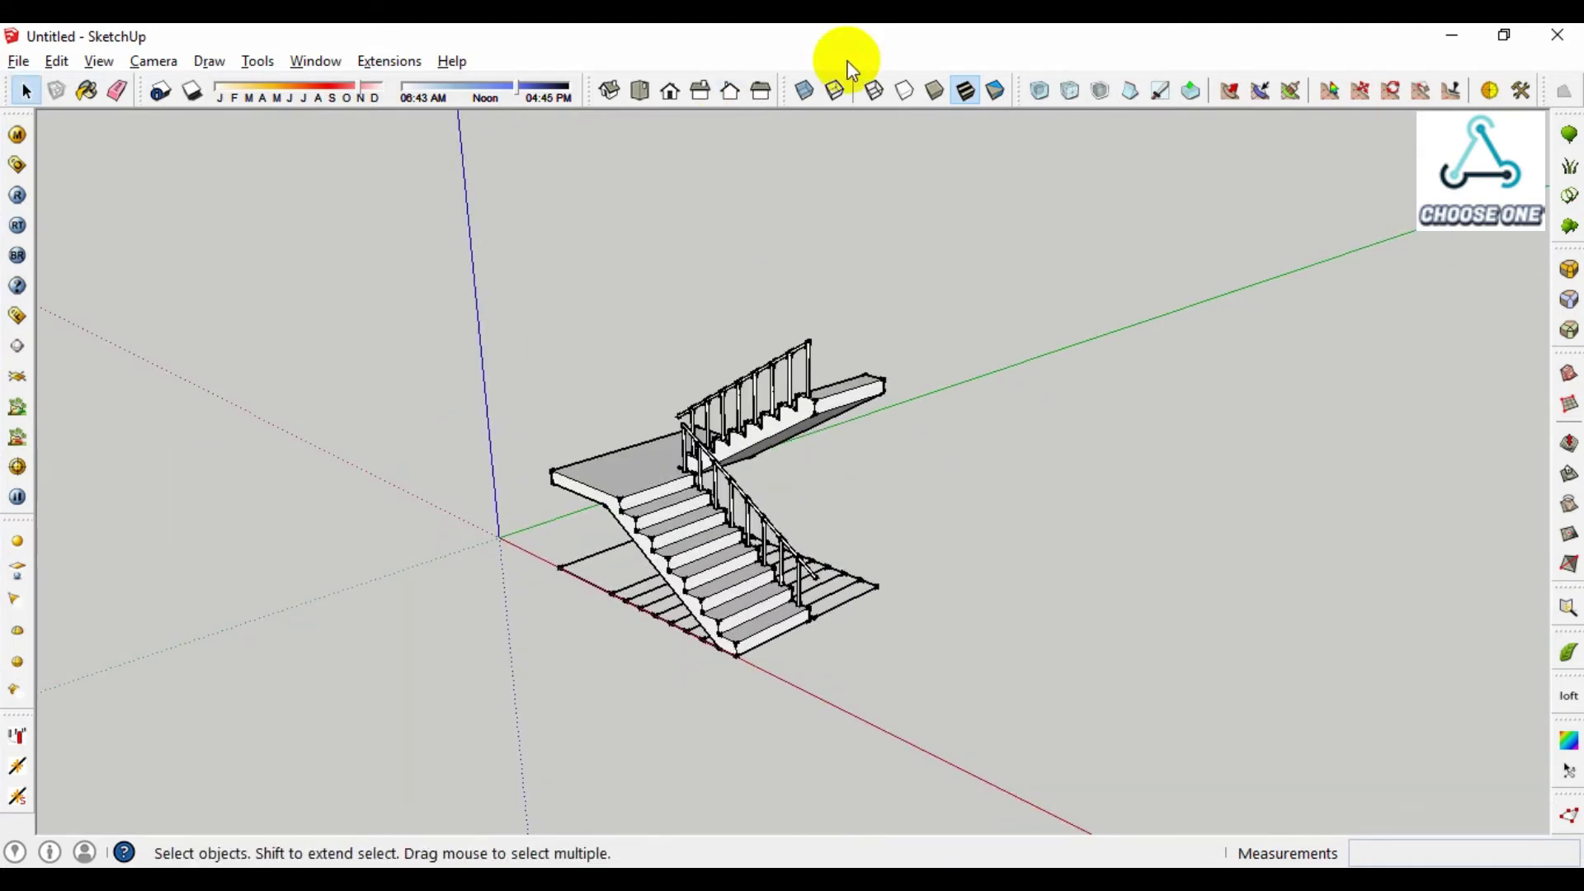
pyautogui.moveTo(850, 66)
pyautogui.mouseDown(button='middle')
pyautogui.moveTo(576, 611)
pyautogui.moveTo(516, 454)
pyautogui.mouseUp(button='middle')
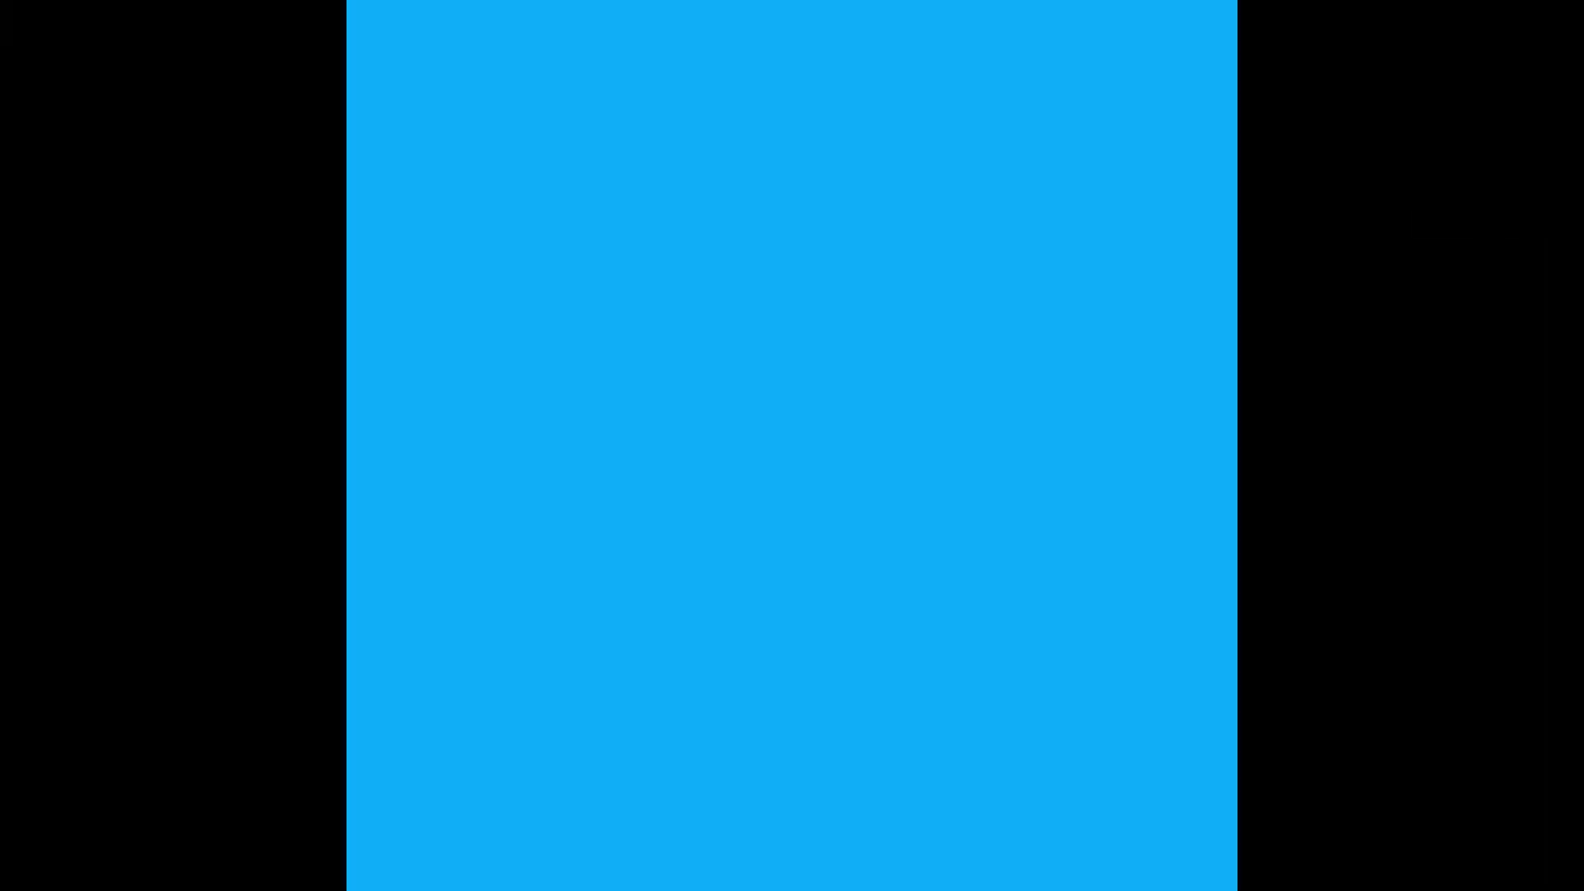